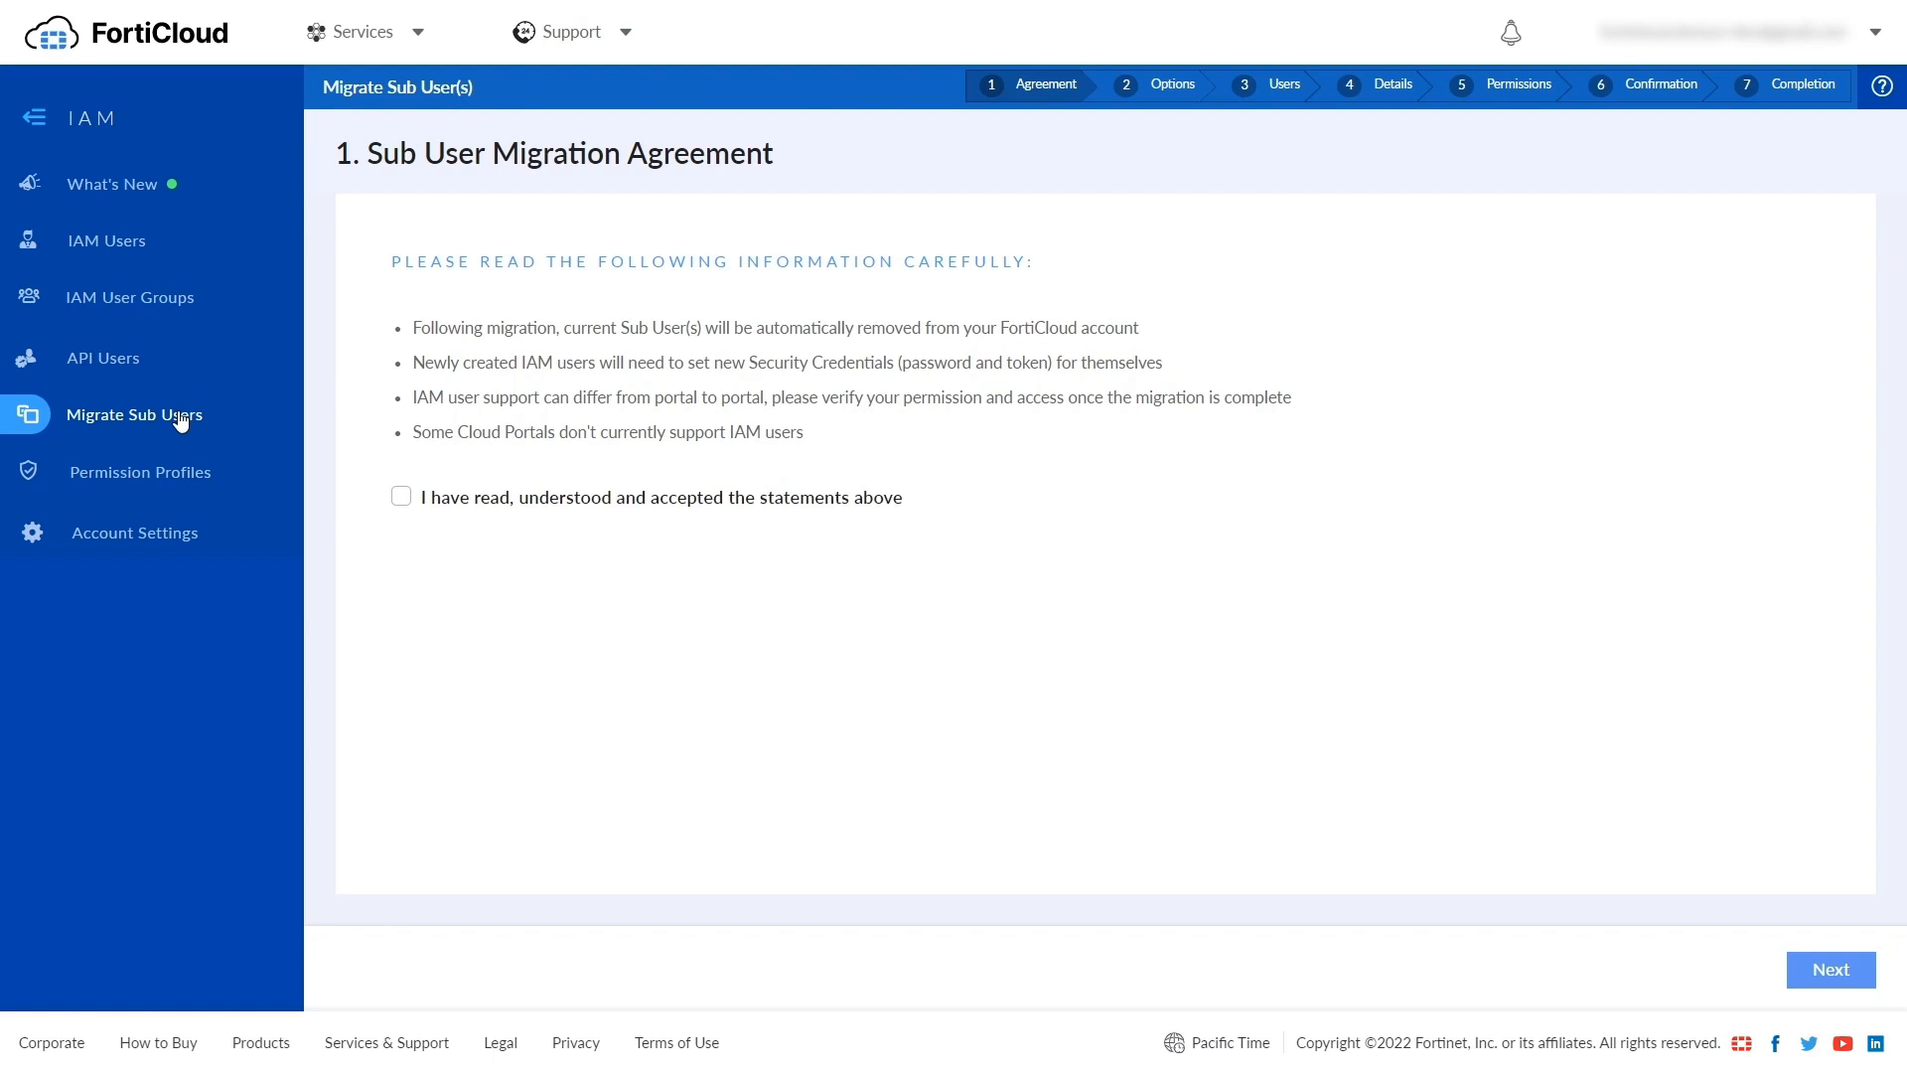
# - Browse Permission Profiles, Account Settings and IAM Users, then inspect the built-in SysAdmin profile
pyautogui.click(179, 483)
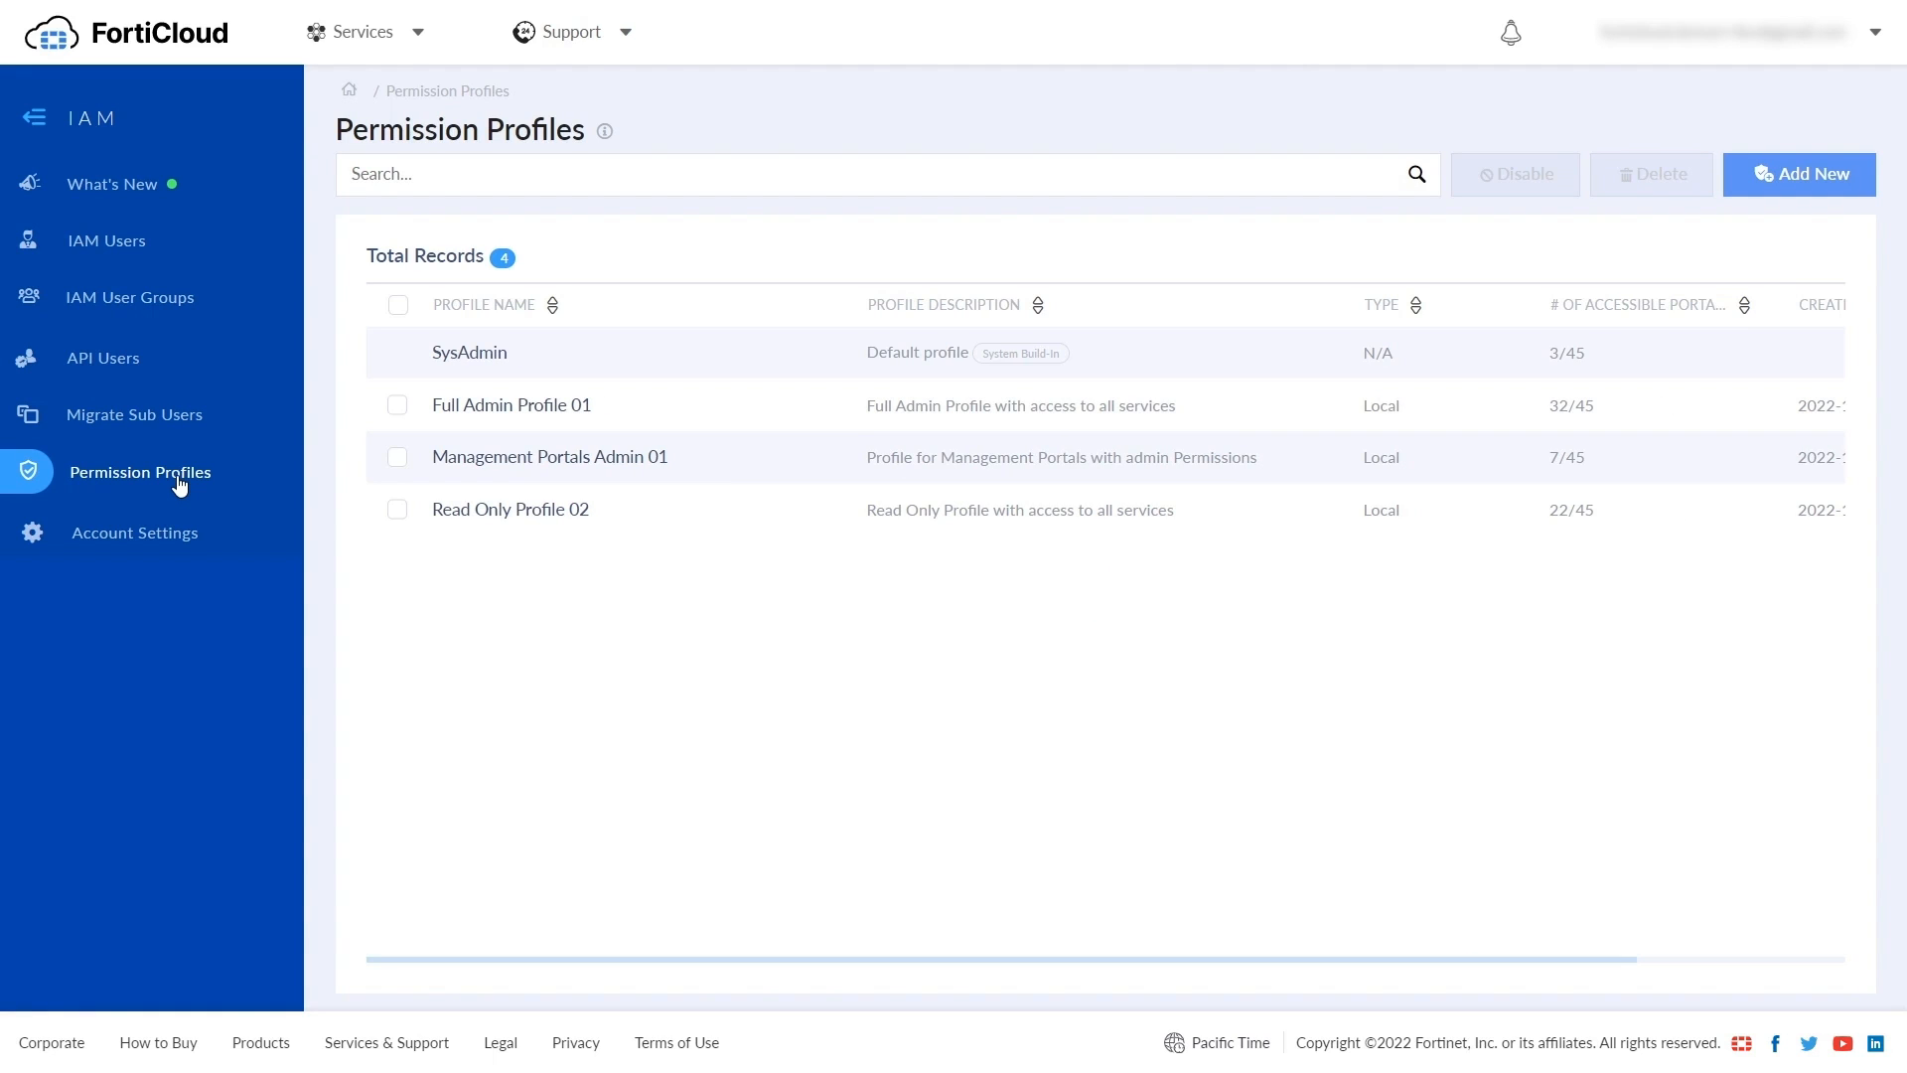
pyautogui.click(179, 545)
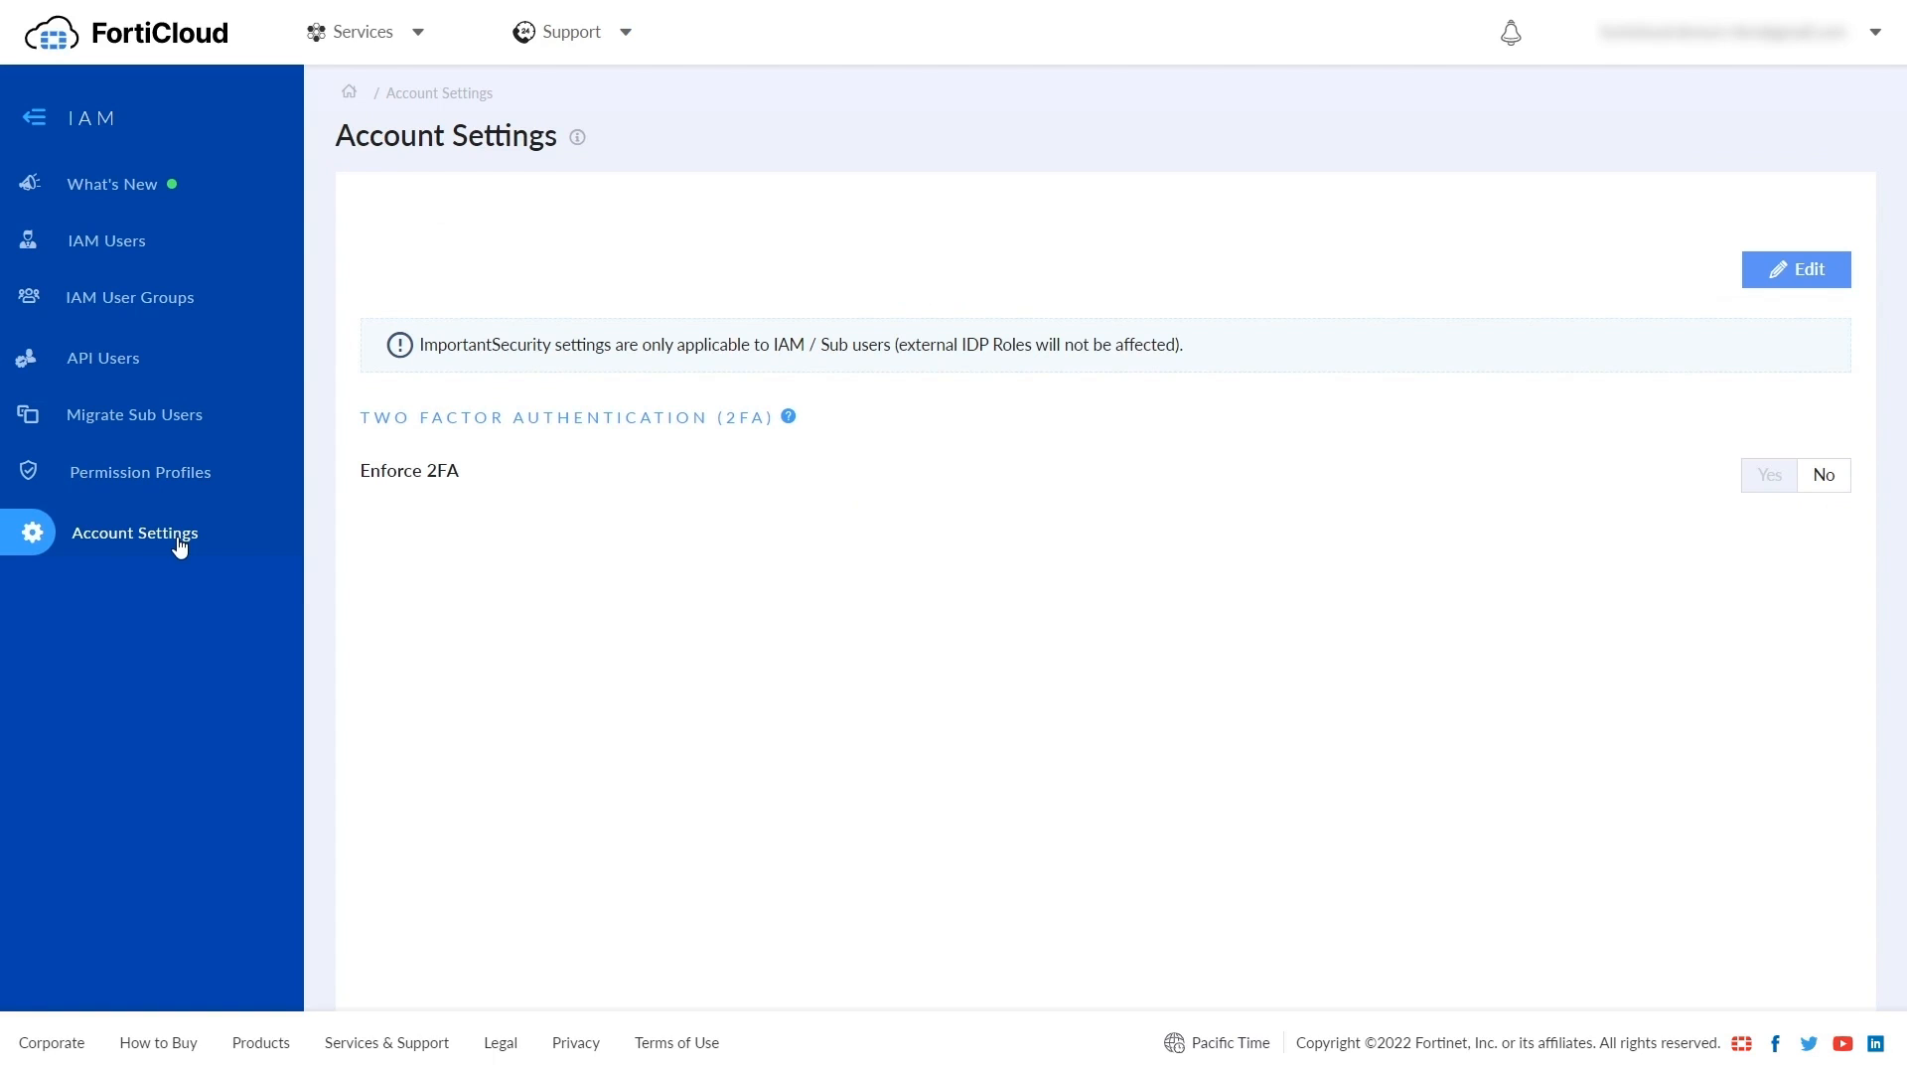
pyautogui.click(183, 252)
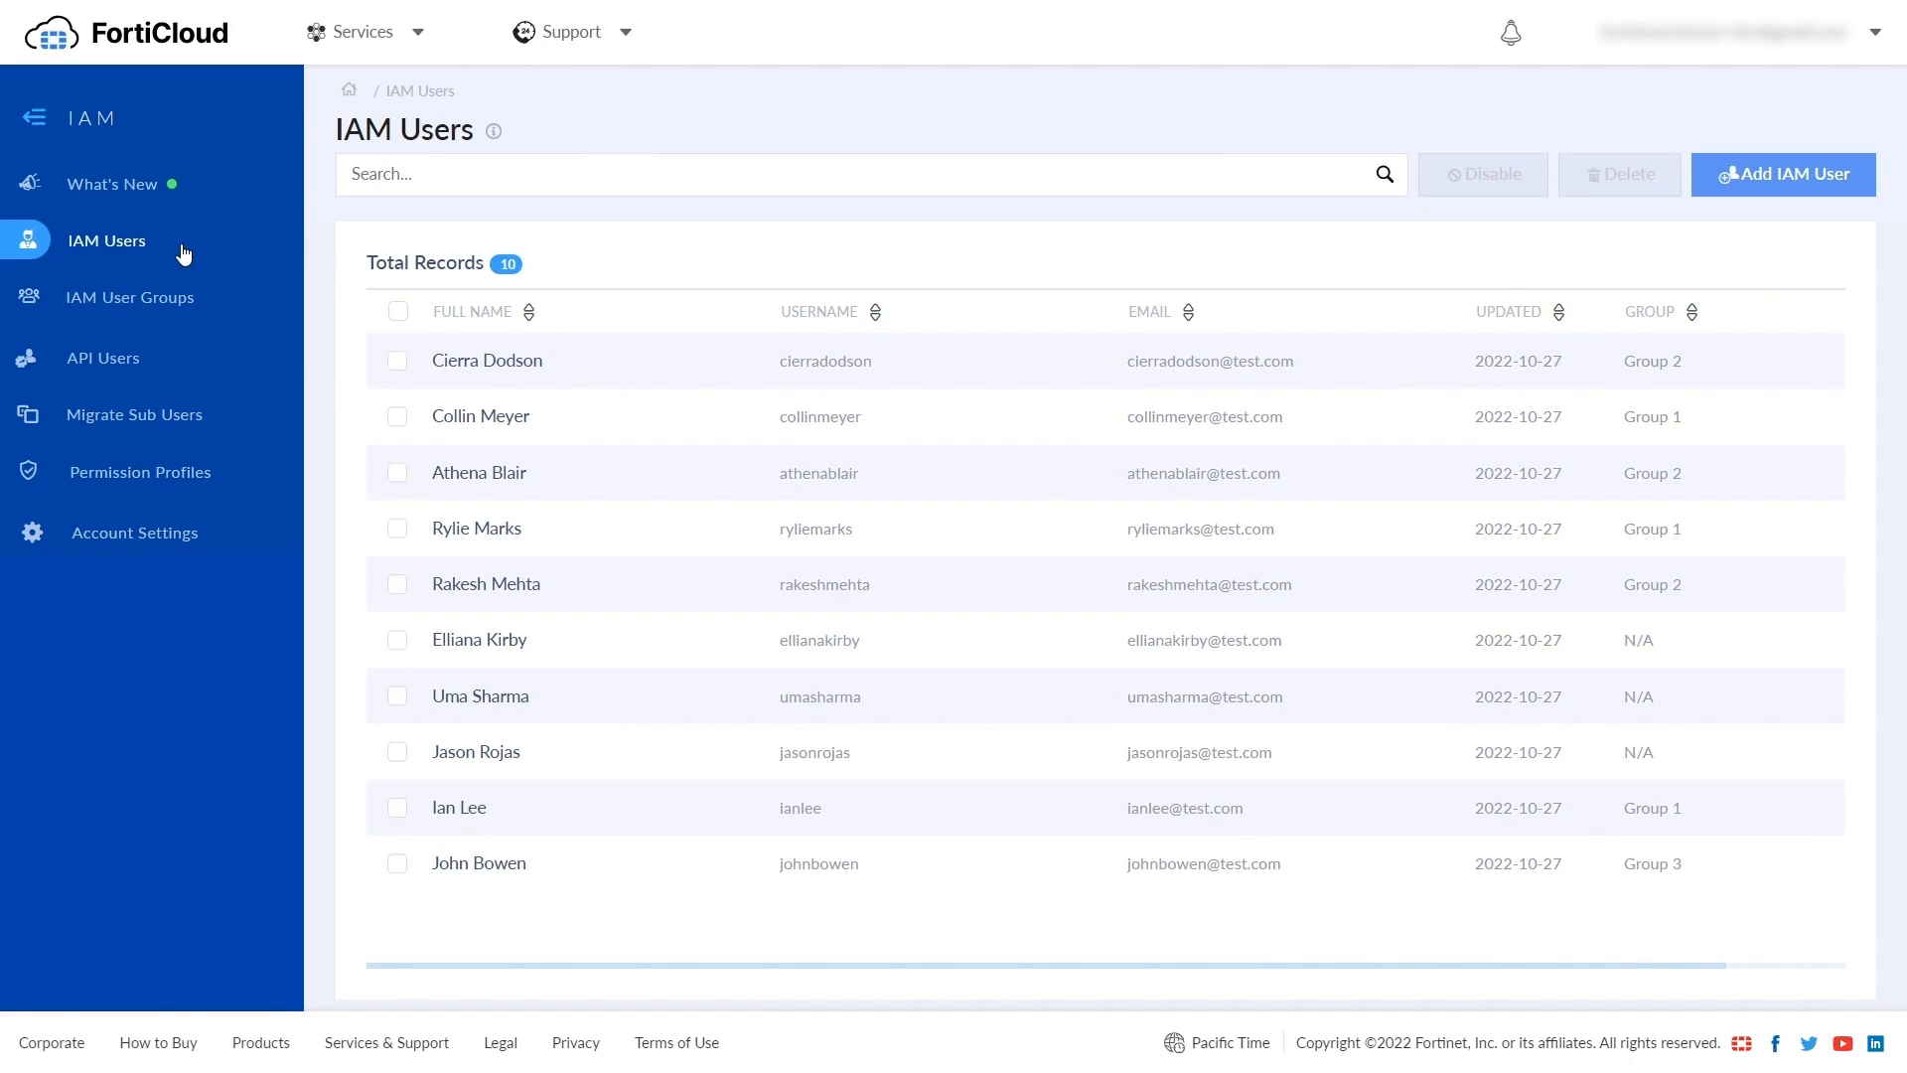
pyautogui.click(192, 475)
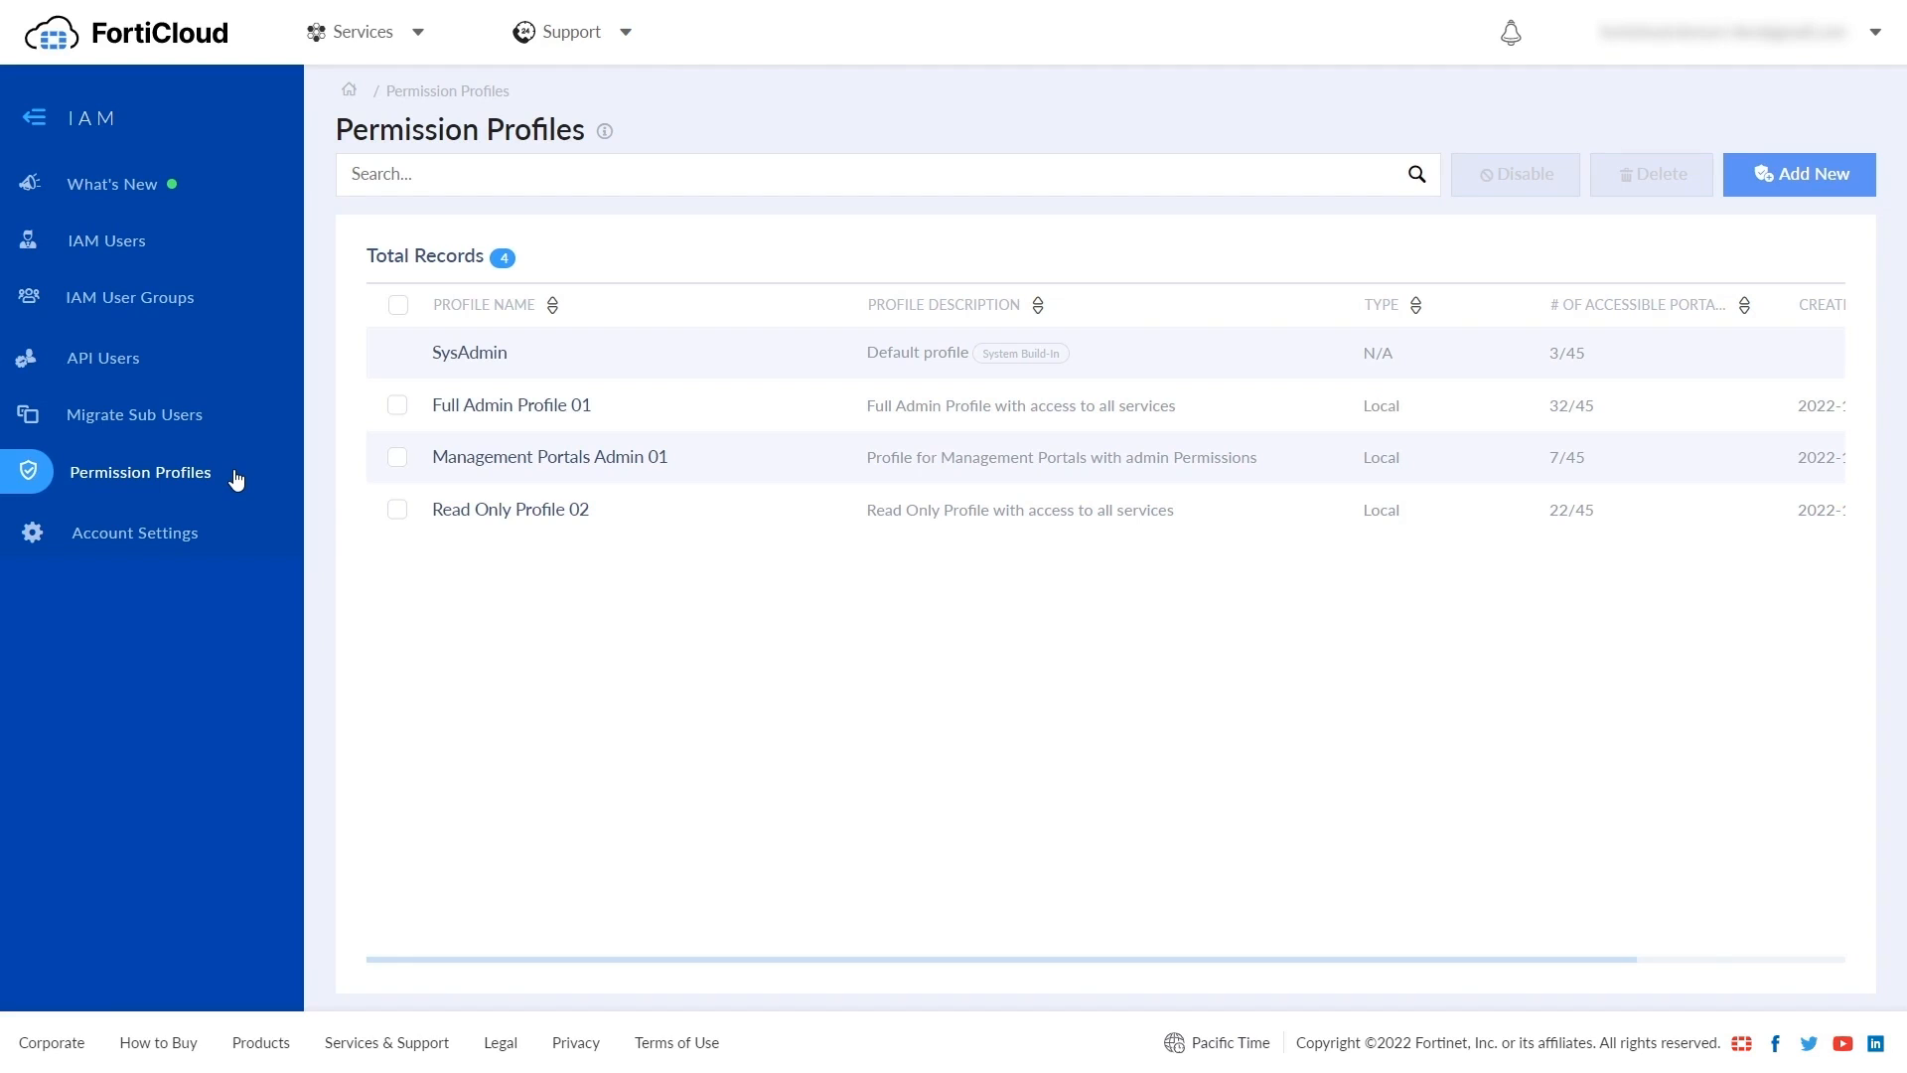
pyautogui.click(469, 354)
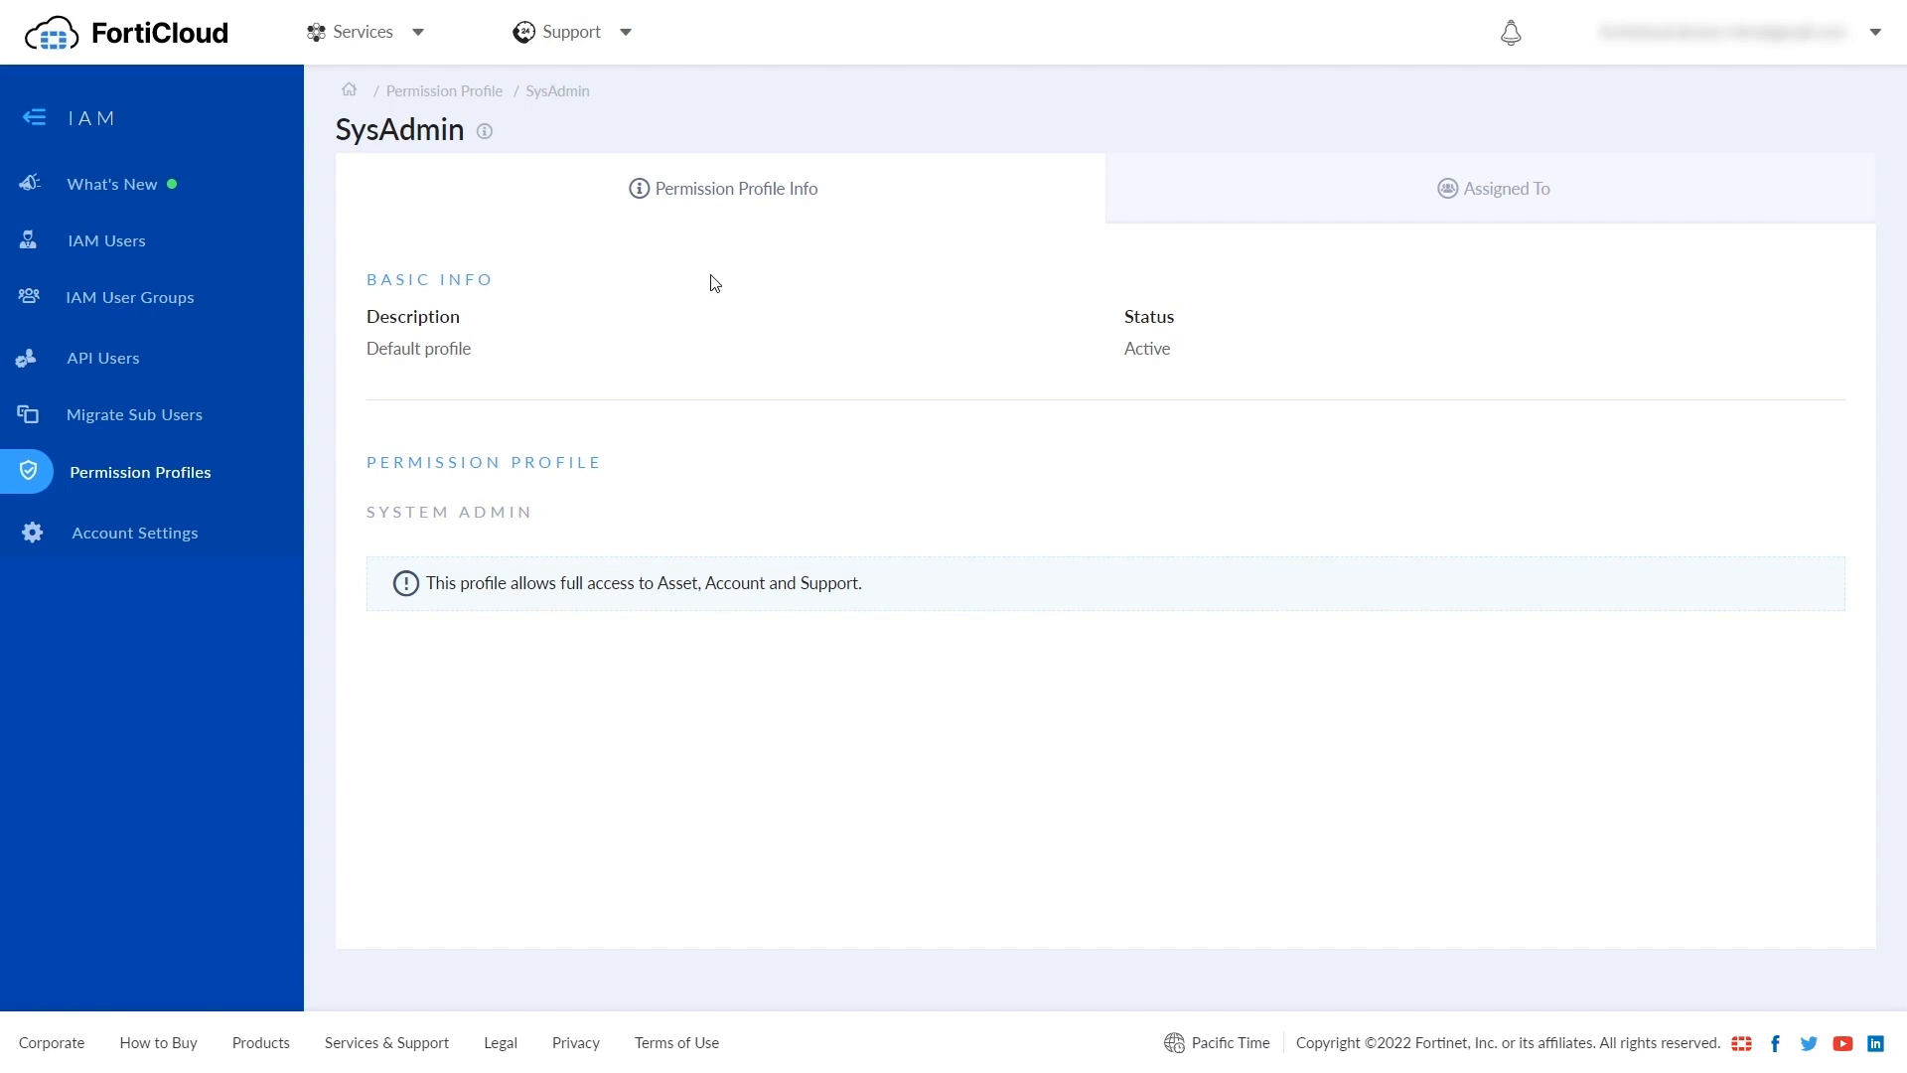
pyautogui.click(154, 475)
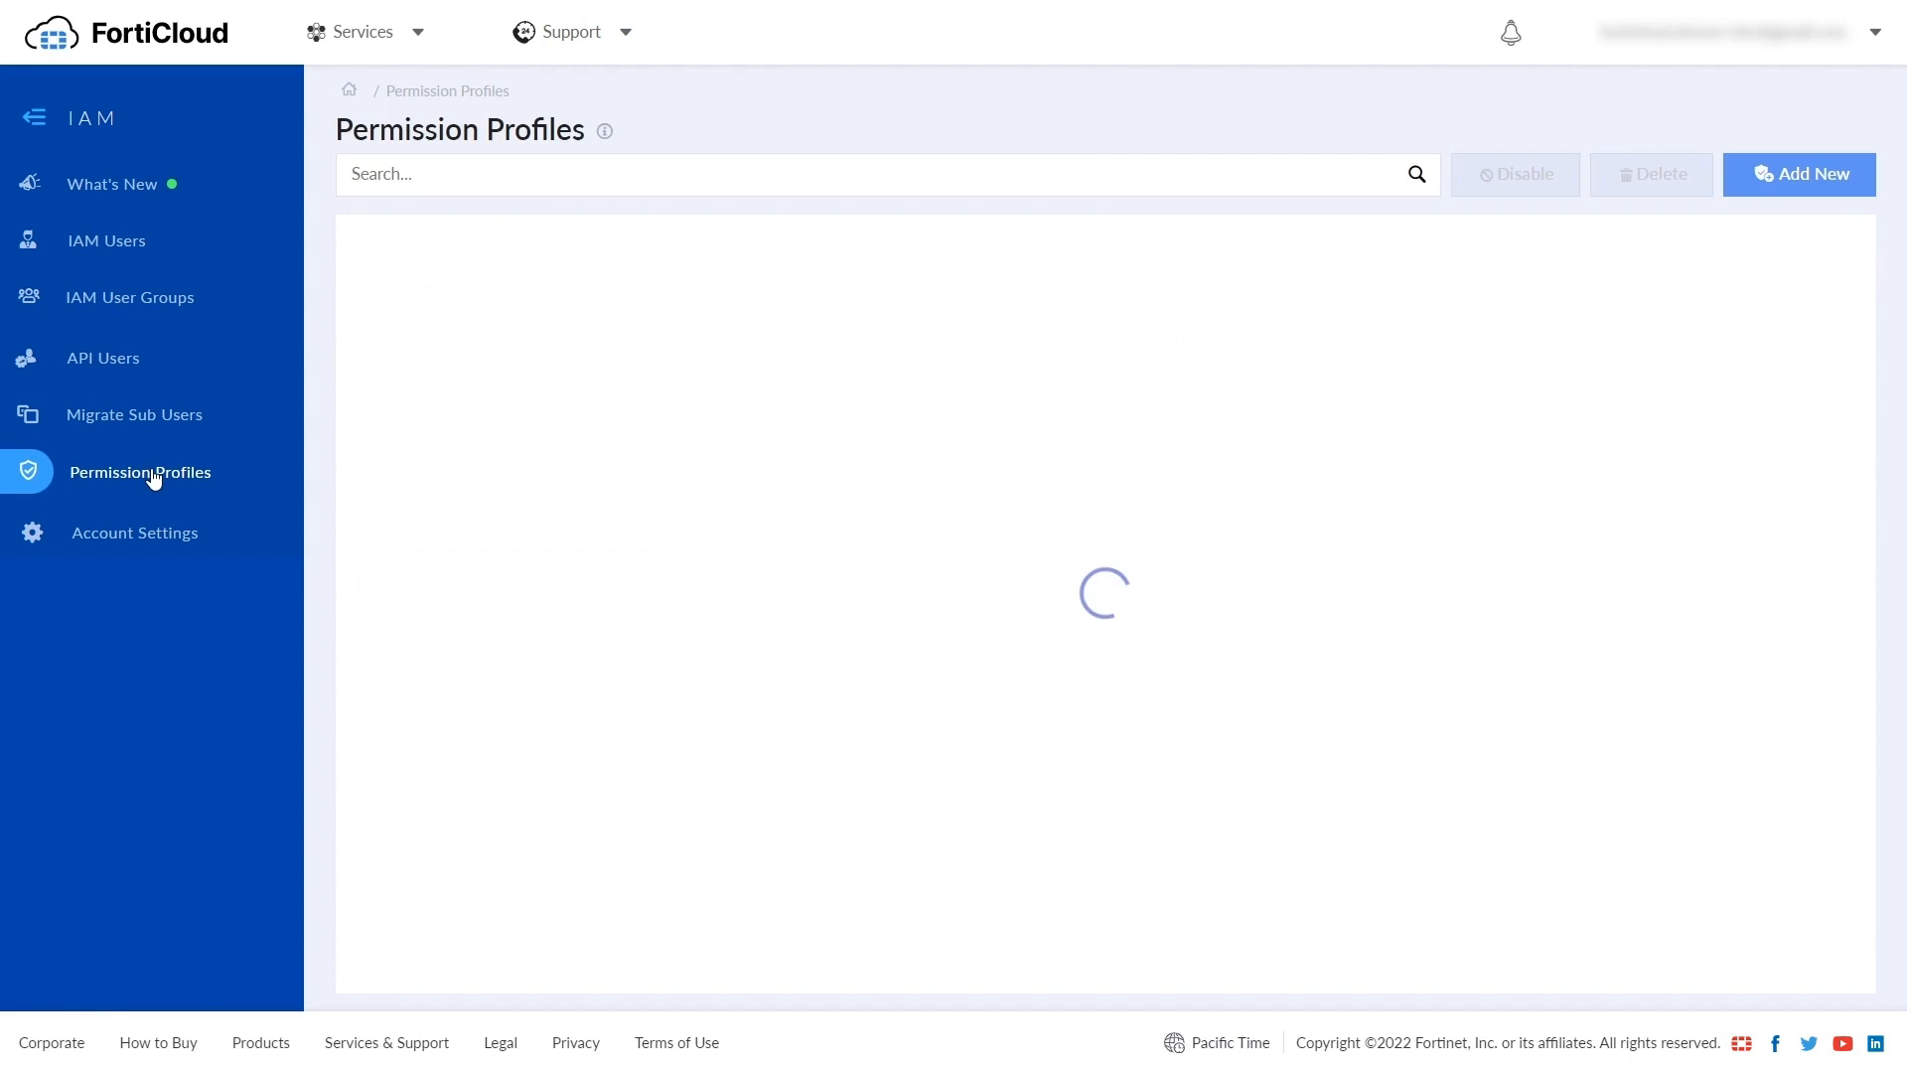
# - Start a new permission profile named 'My profile 01' with description 'This is a new profile'
pyautogui.click(1774, 184)
pyautogui.click(983, 286)
pyautogui.write('My profile 01')
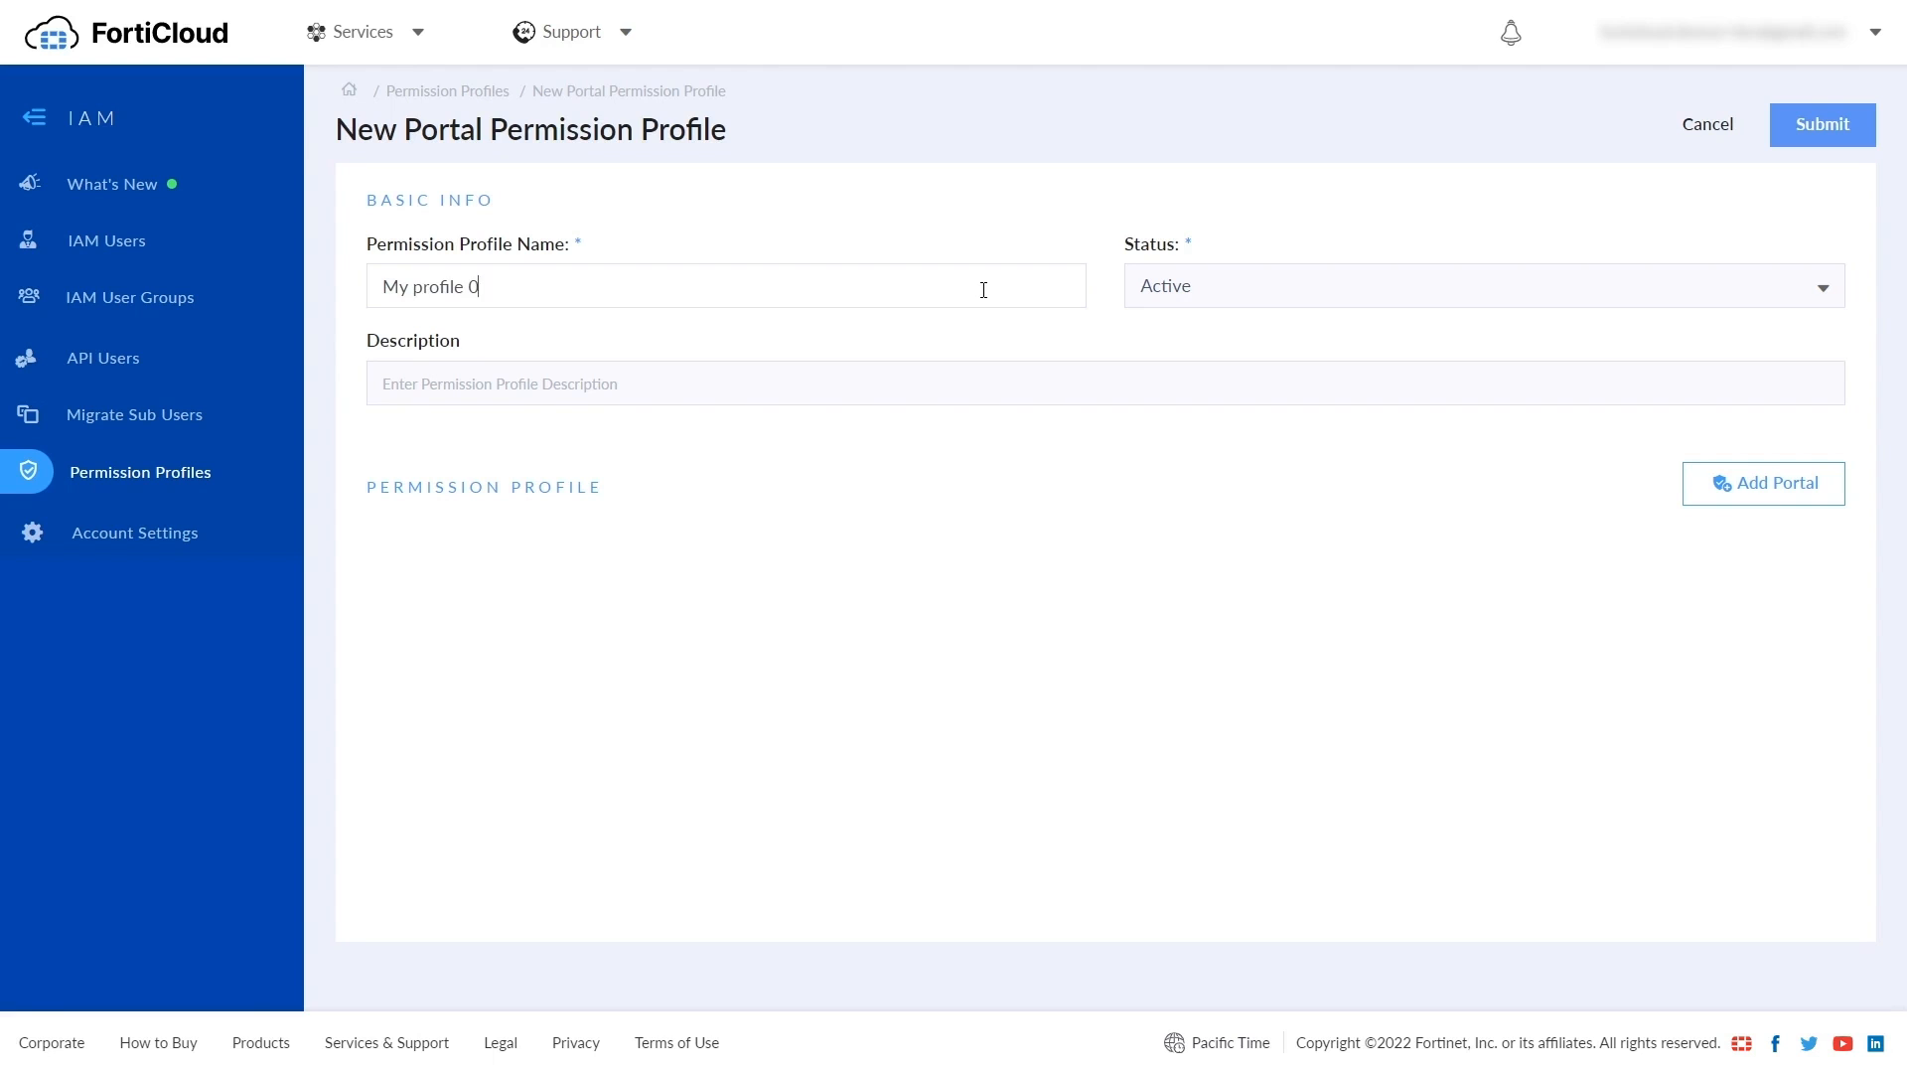
pyautogui.click(625, 394)
pyautogui.write('This is a new profile')
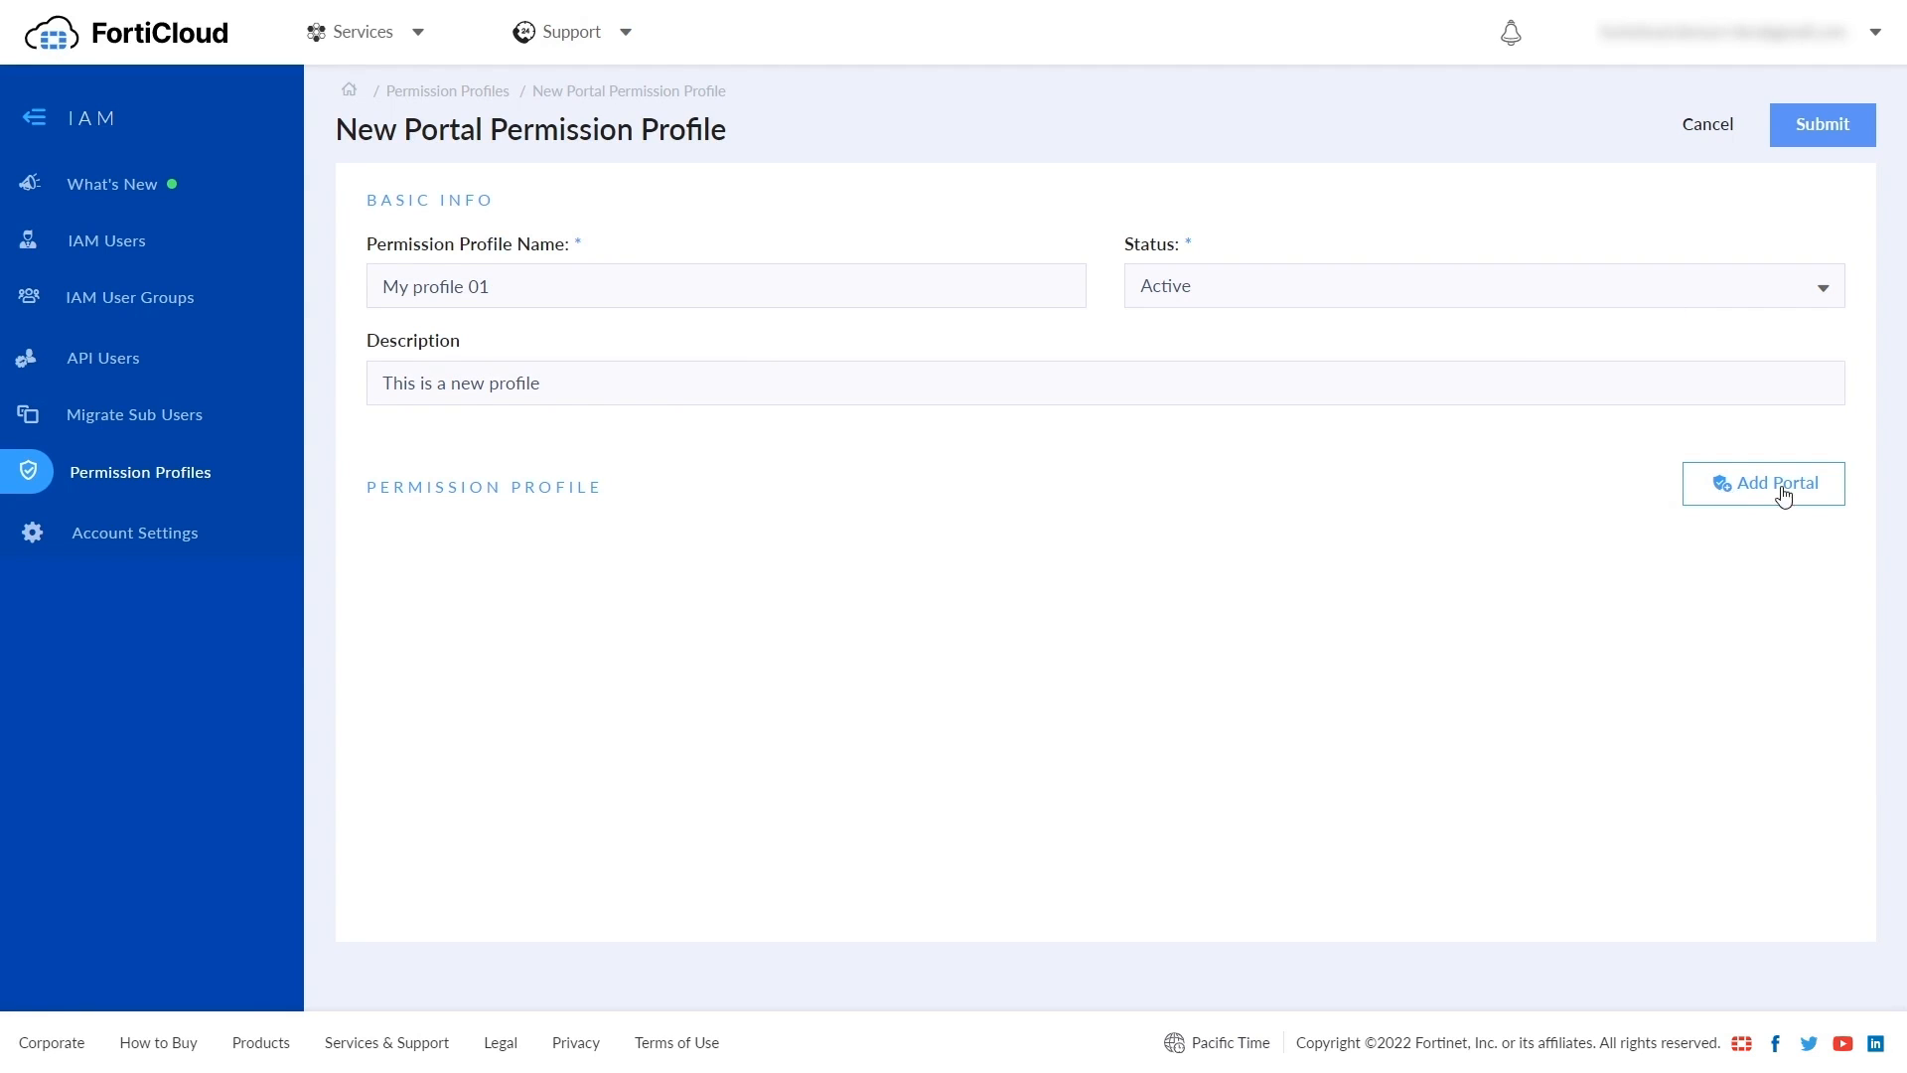
# - Add six portals: Asset Management, FortiCare, FortiCASB, FortiGate Cloud, FortiLAN Cloud and IAM
pyautogui.click(1740, 501)
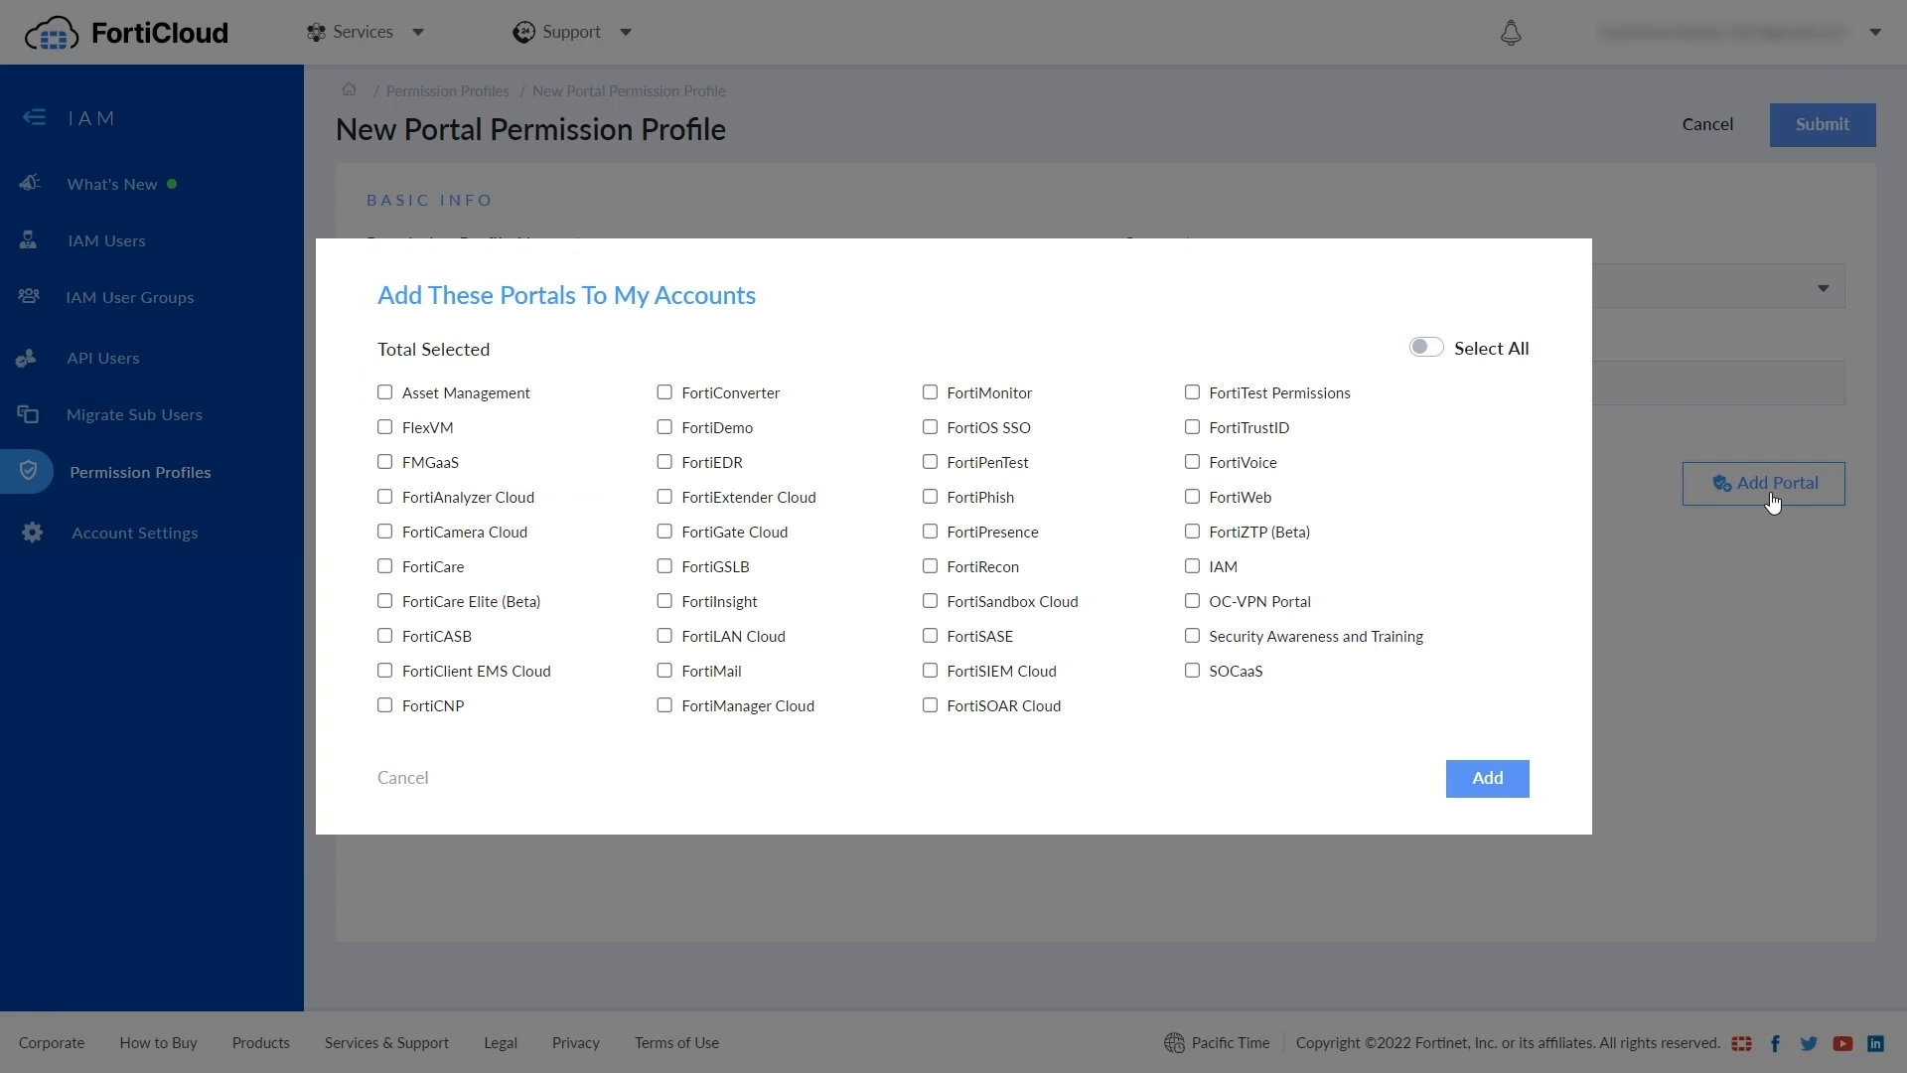
pyautogui.doubleClick(1424, 347)
pyautogui.click(384, 392)
pyautogui.click(385, 567)
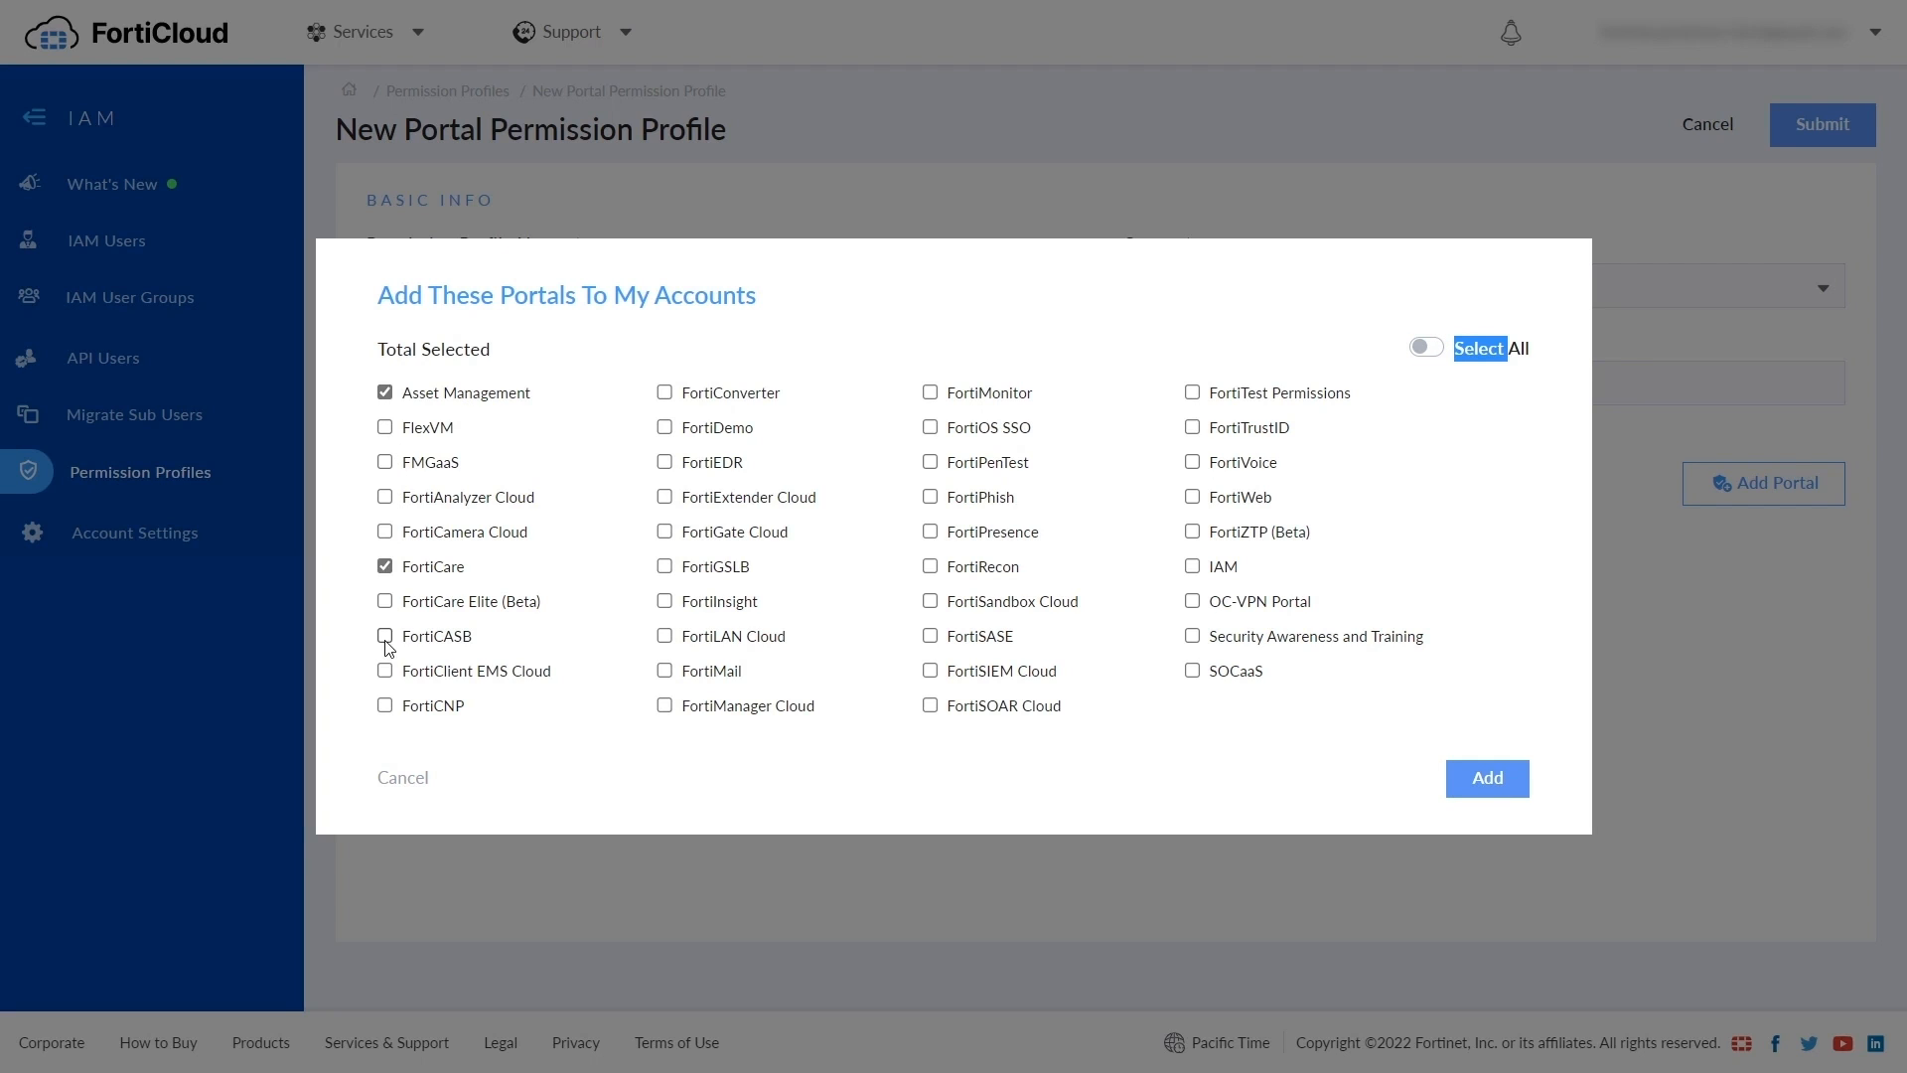
pyautogui.click(386, 638)
pyautogui.click(663, 533)
pyautogui.click(670, 638)
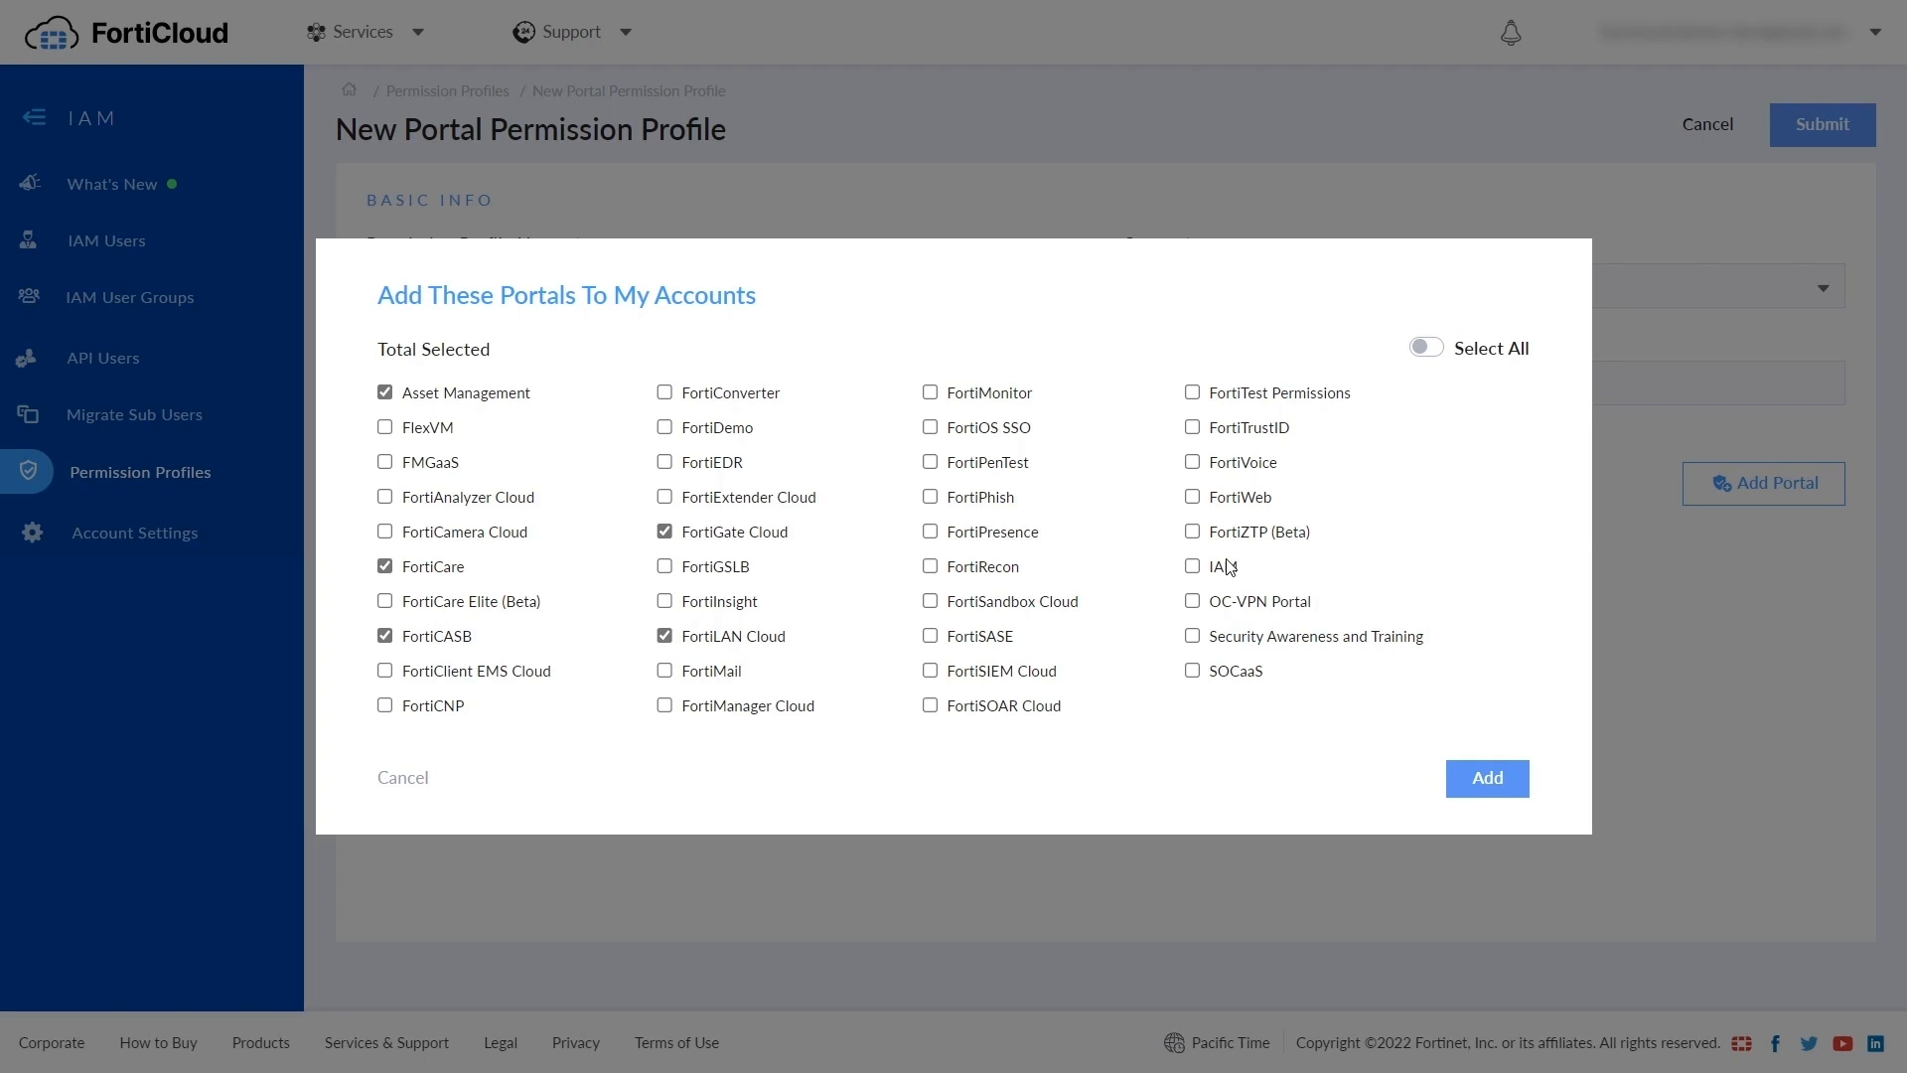
pyautogui.click(1192, 567)
pyautogui.click(1486, 779)
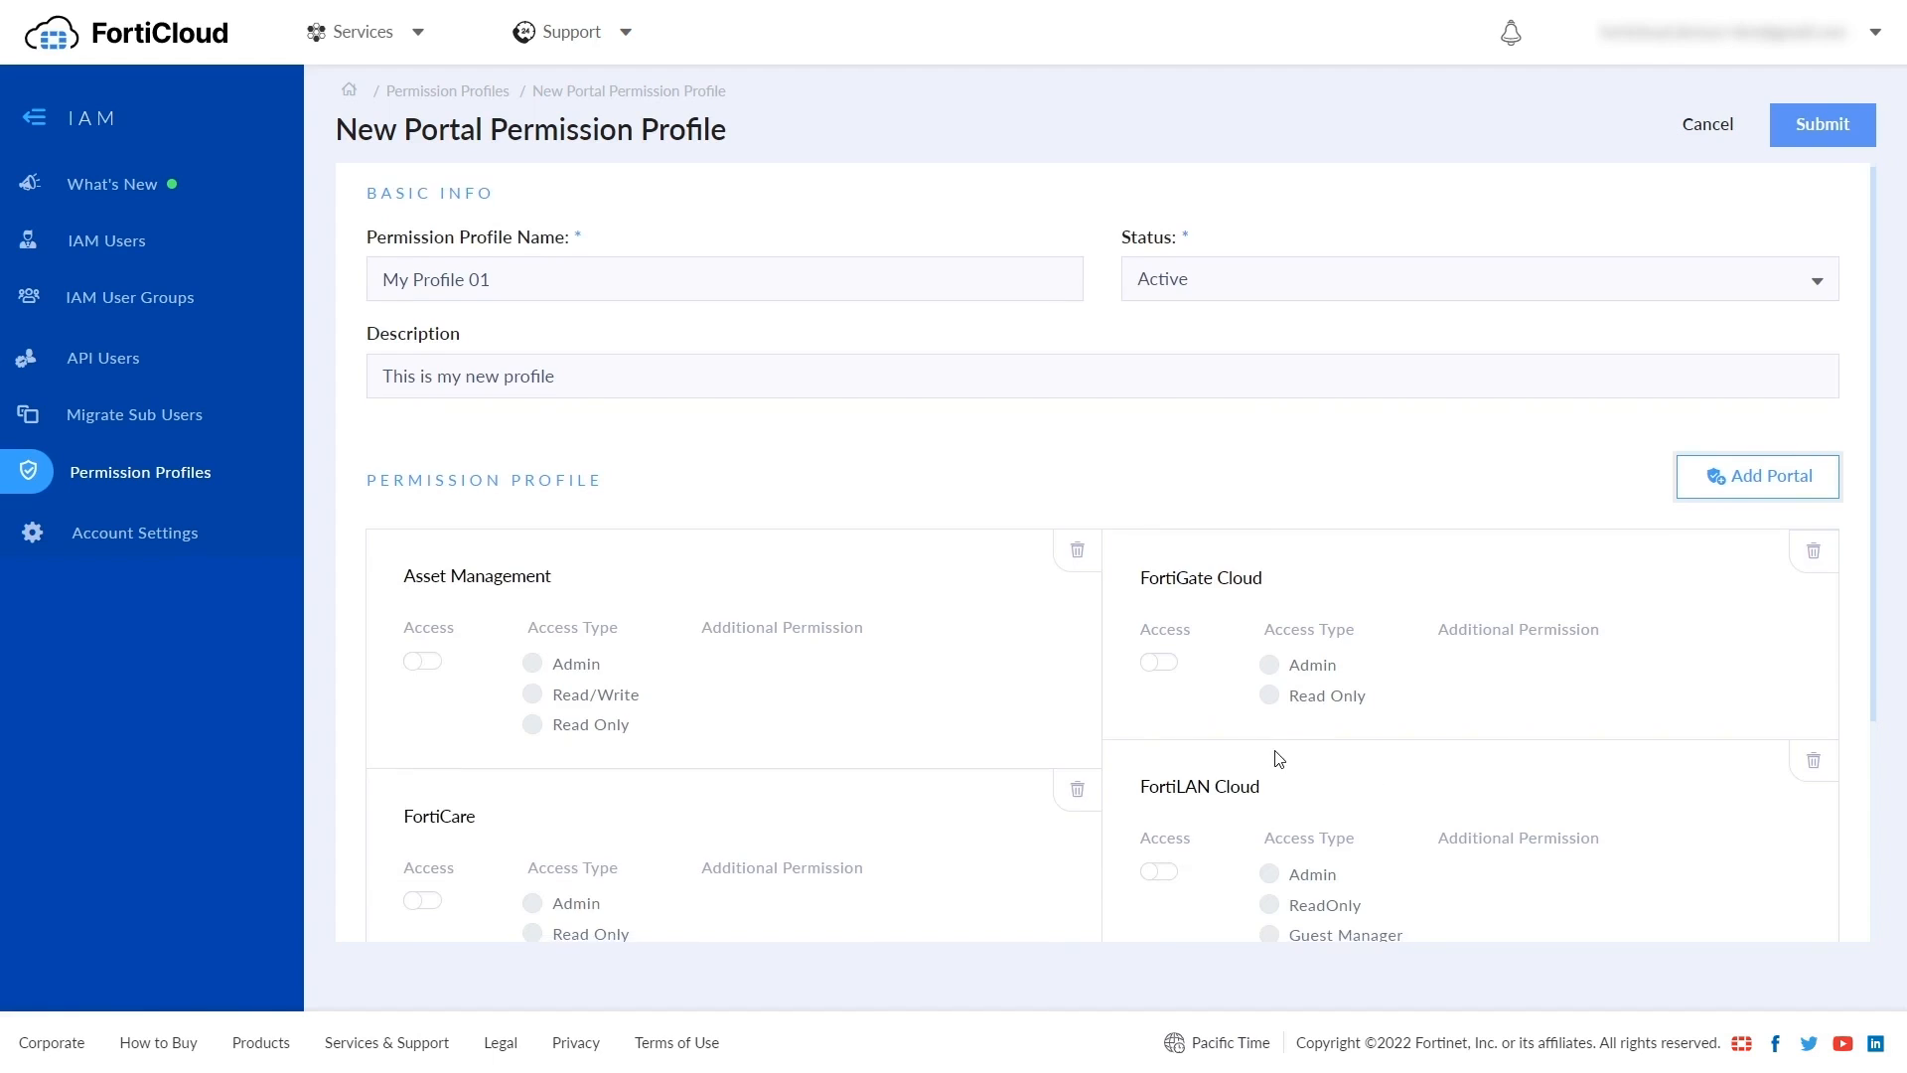
pyautogui.scroll(-1, 1278, 759)
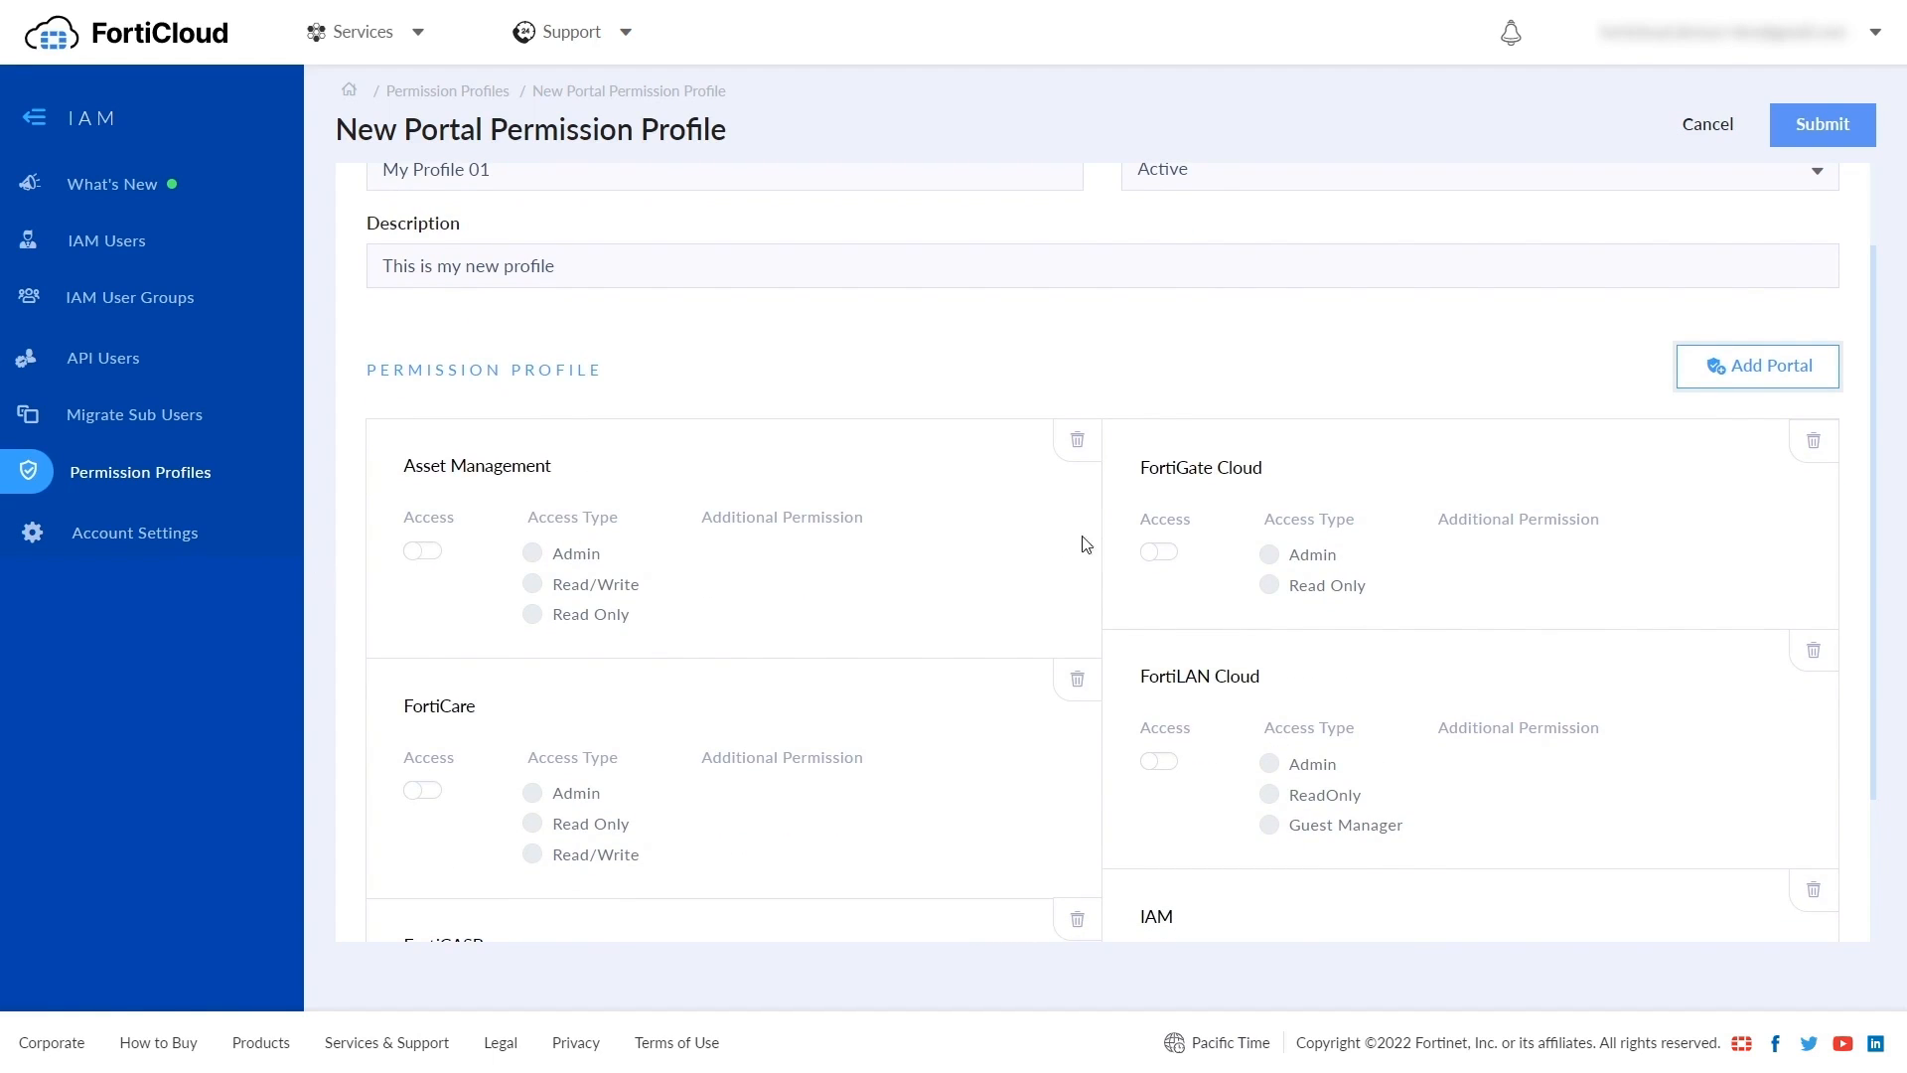
# - Grant Asset Management access, read-only FortiGate Cloud, and read-only FortiCare with Customer Service
pyautogui.click(428, 555)
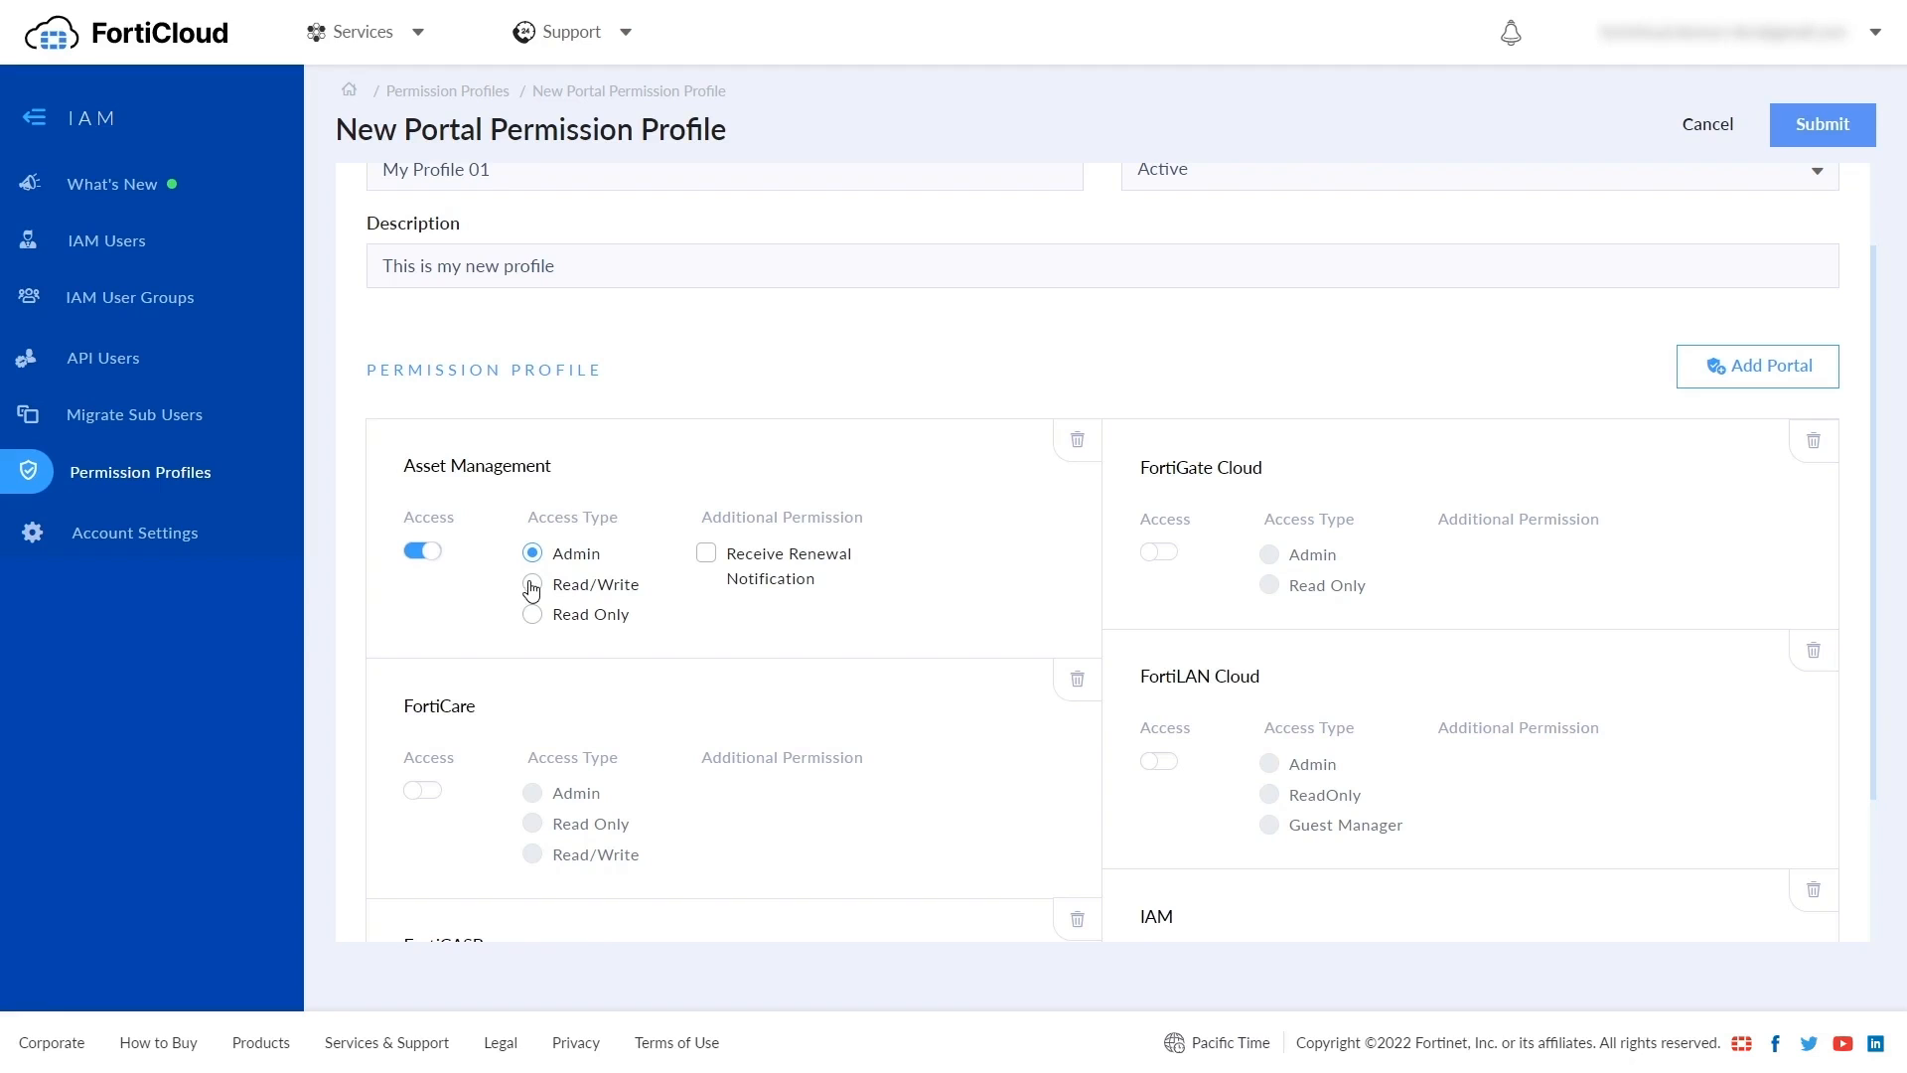
pyautogui.click(1160, 552)
pyautogui.click(1269, 587)
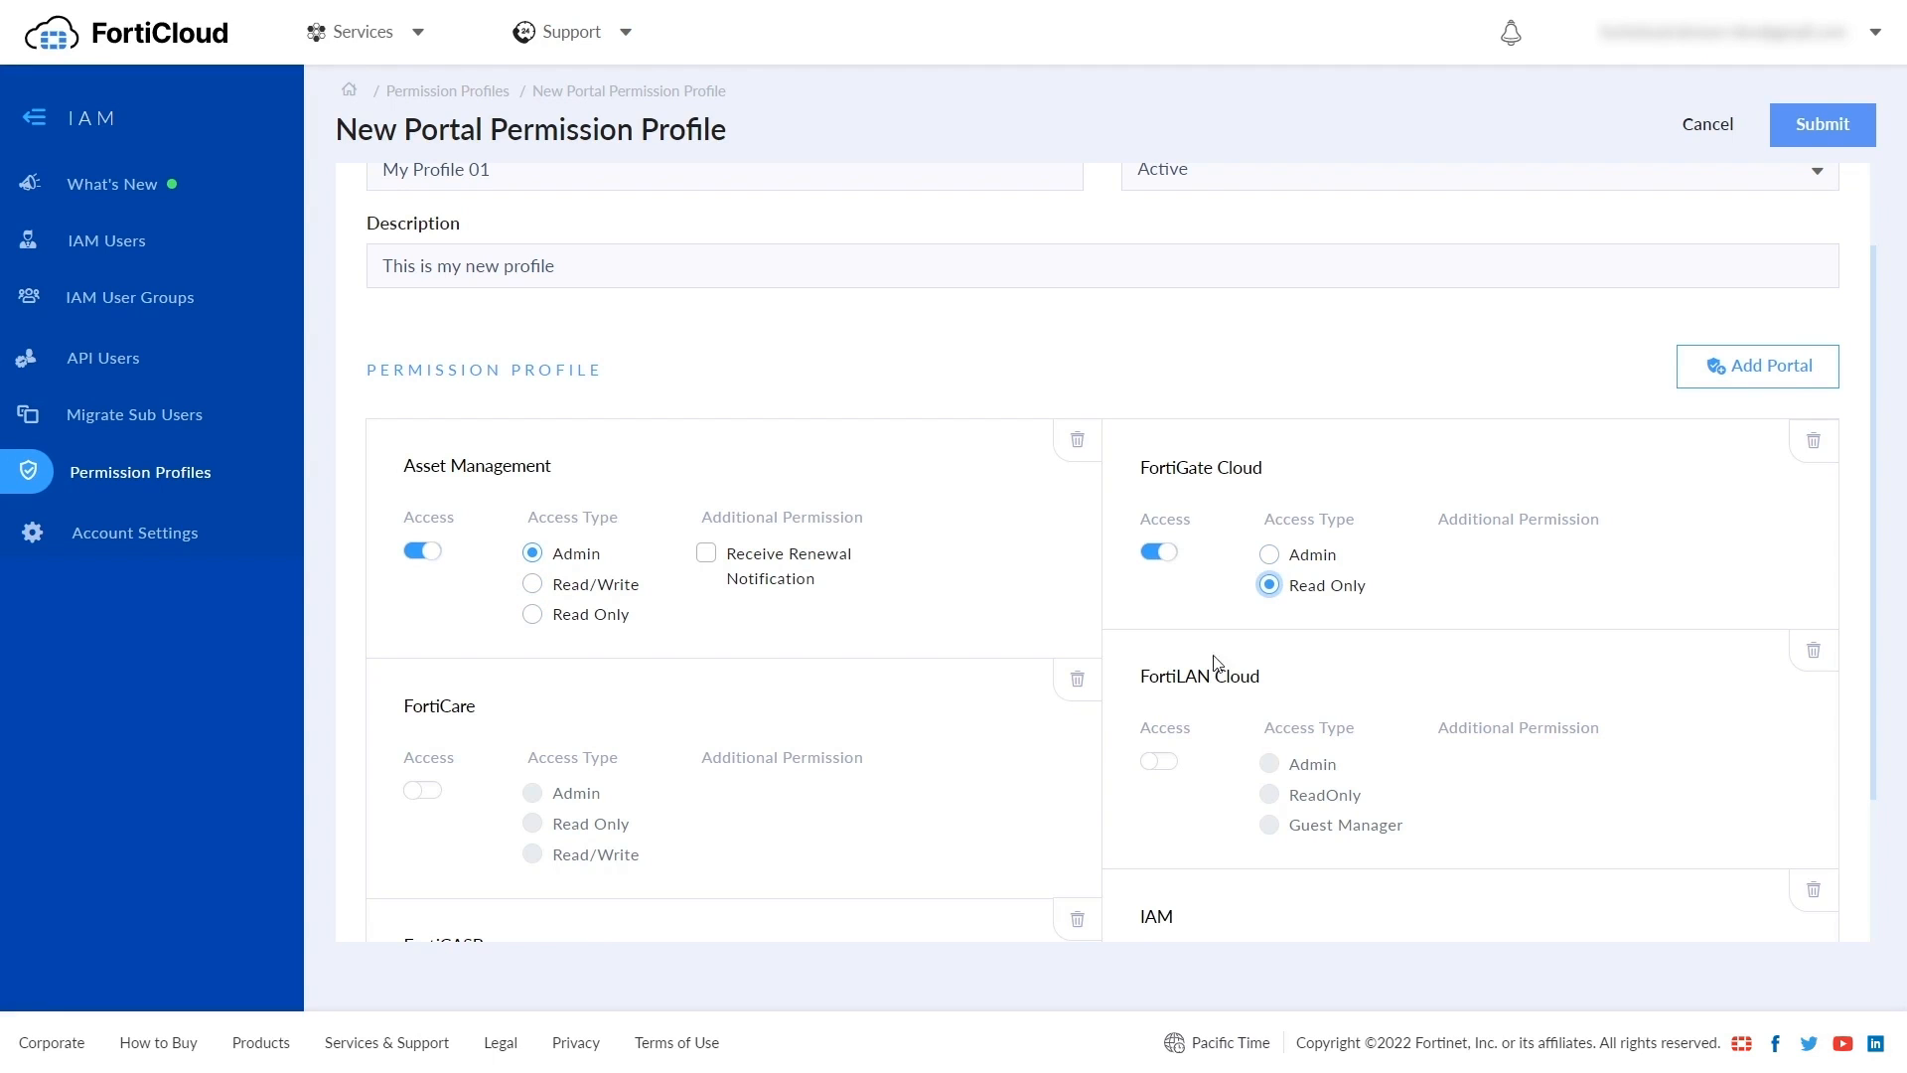
pyautogui.click(431, 795)
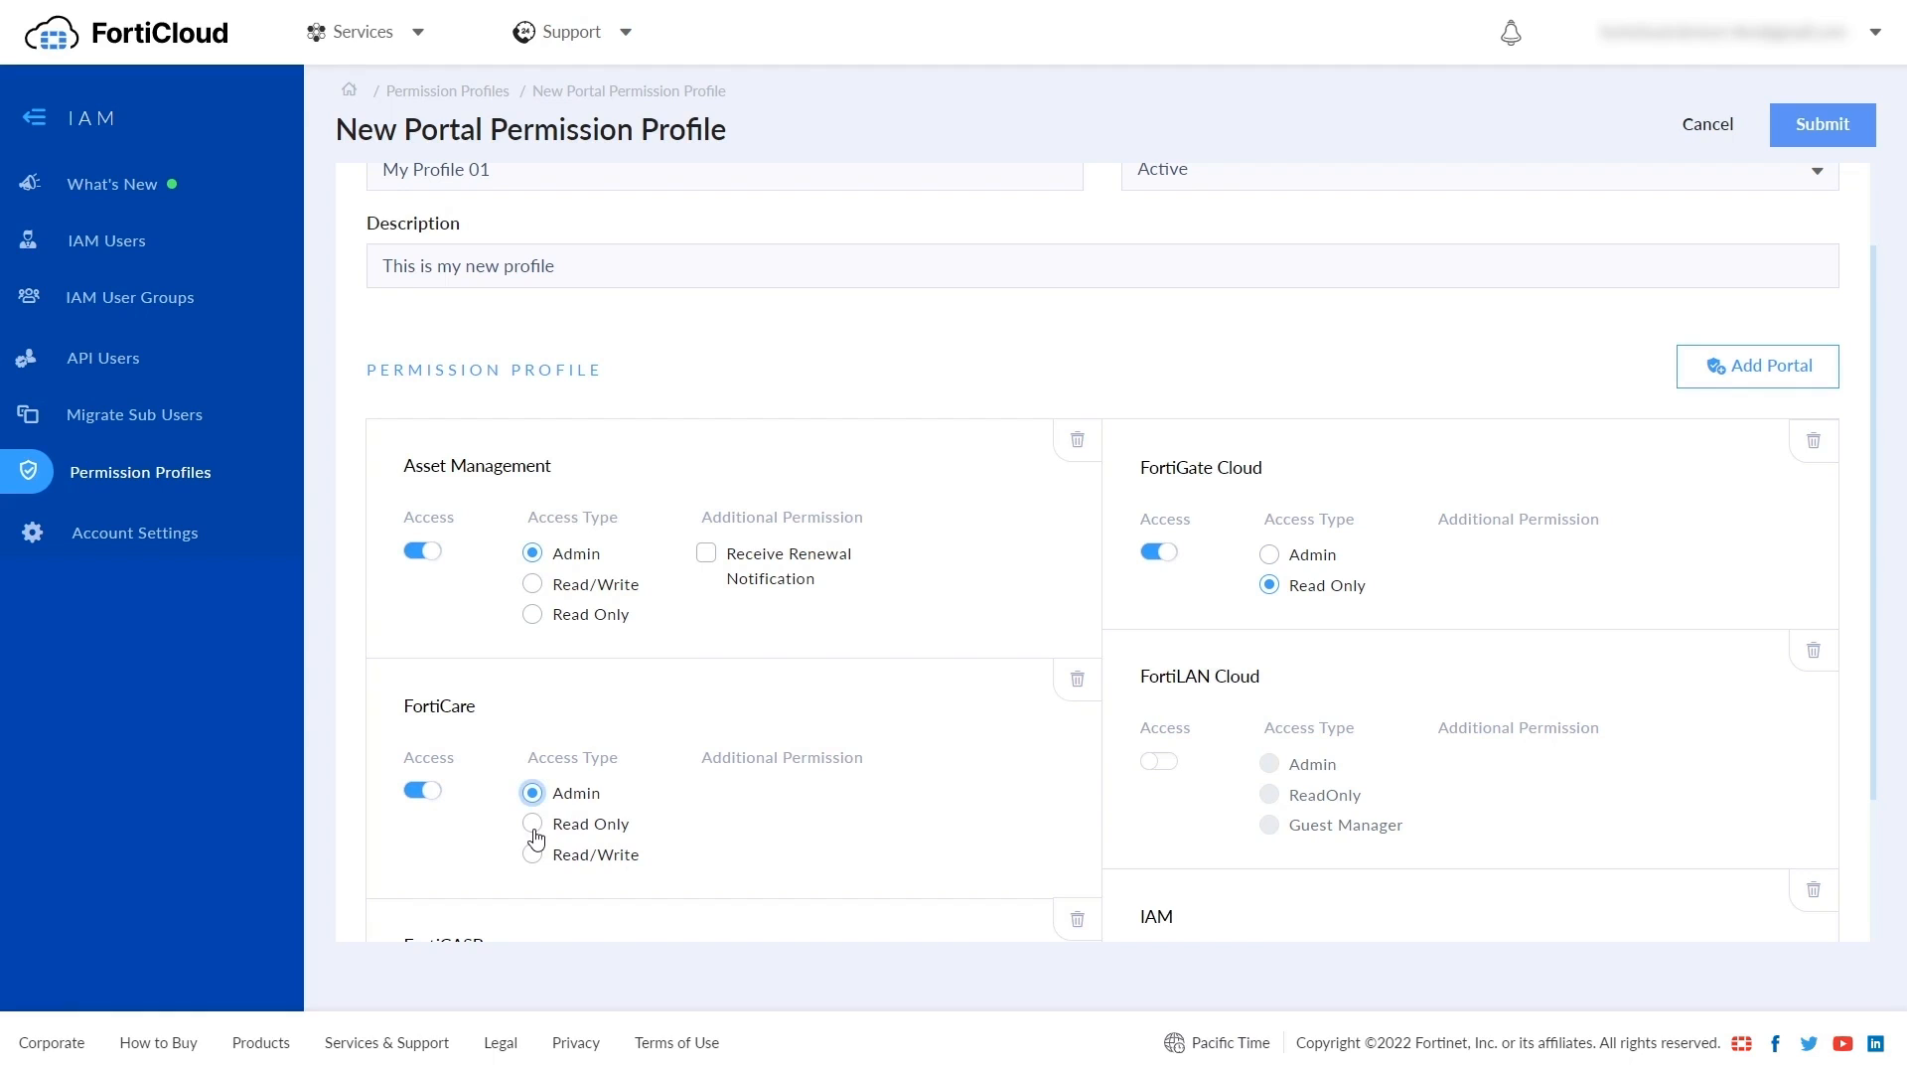
pyautogui.click(532, 824)
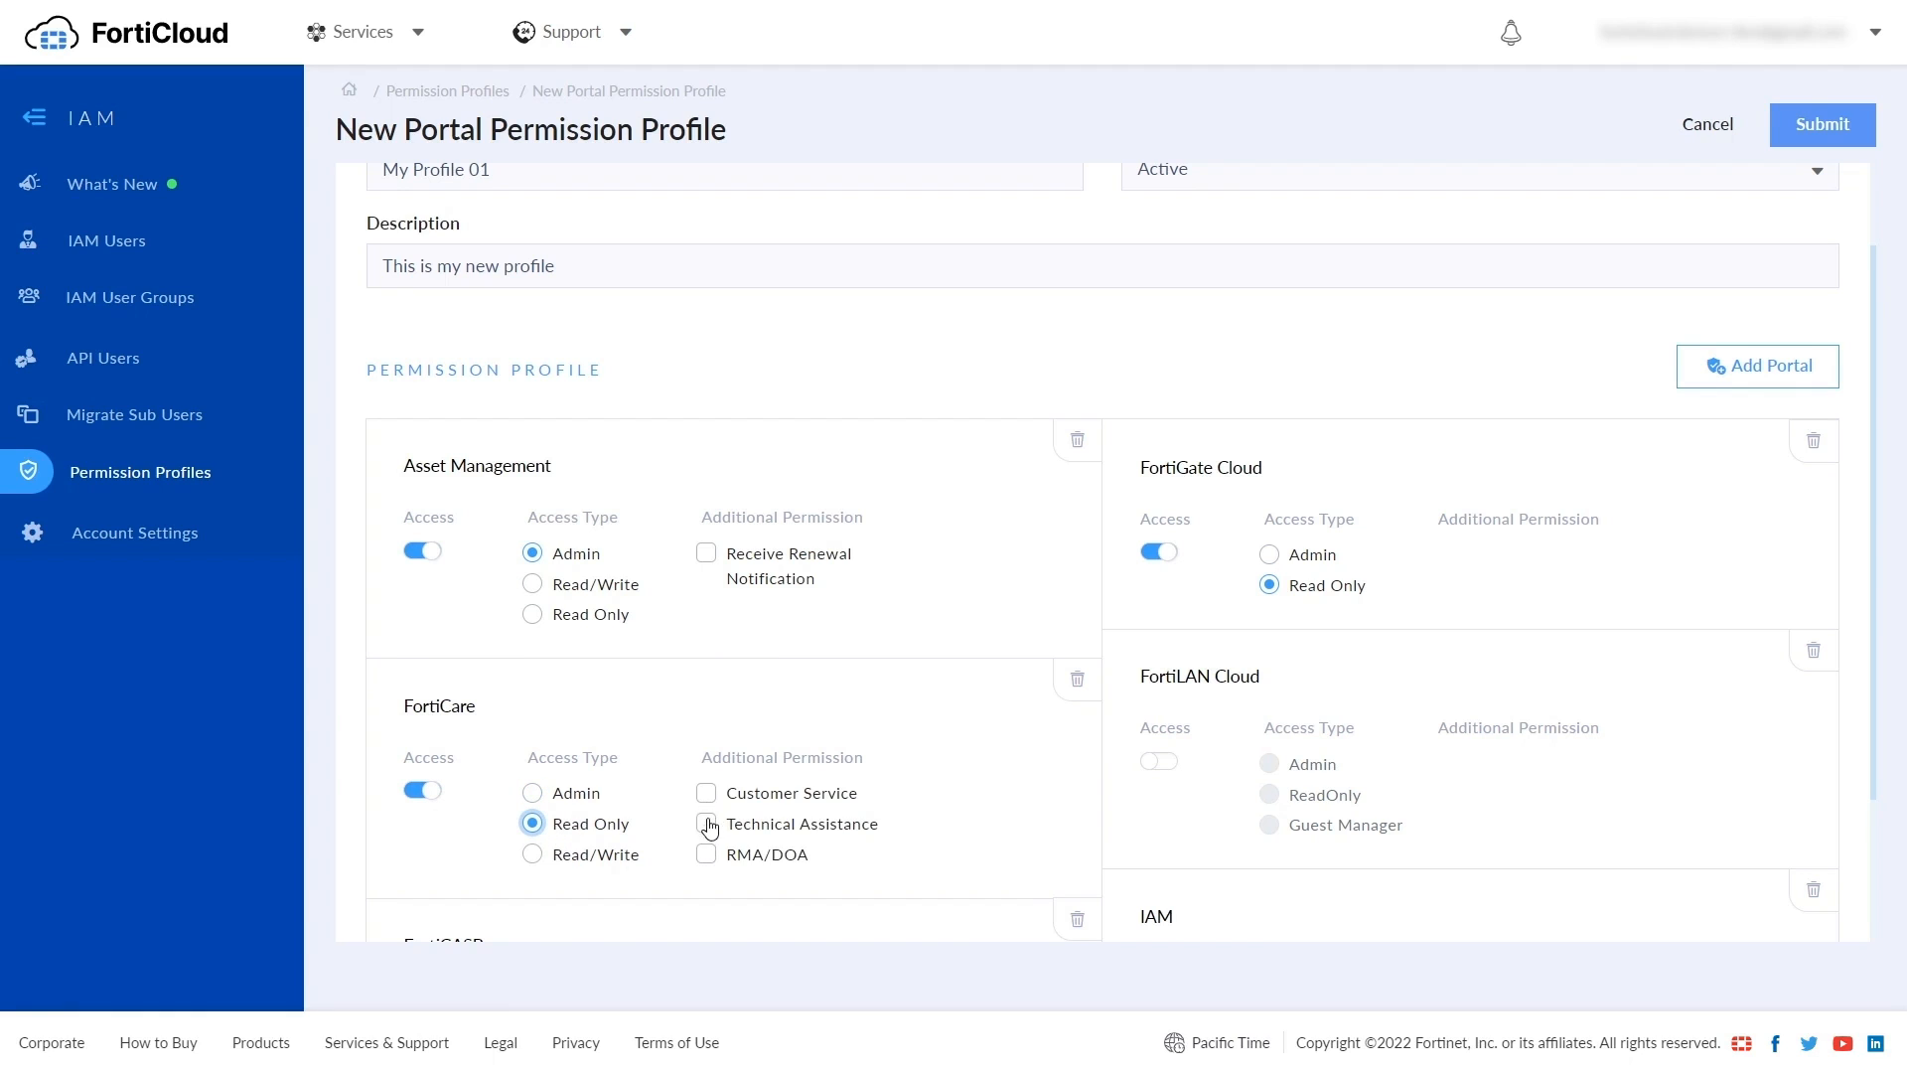
pyautogui.click(707, 794)
# - Grant admin access to FortiLAN Cloud, FortiCASB and IAM, and submit the profile
pyautogui.click(708, 795)
pyautogui.click(1162, 763)
pyautogui.scroll(-2, 1162, 767)
pyautogui.click(426, 833)
pyautogui.click(1172, 810)
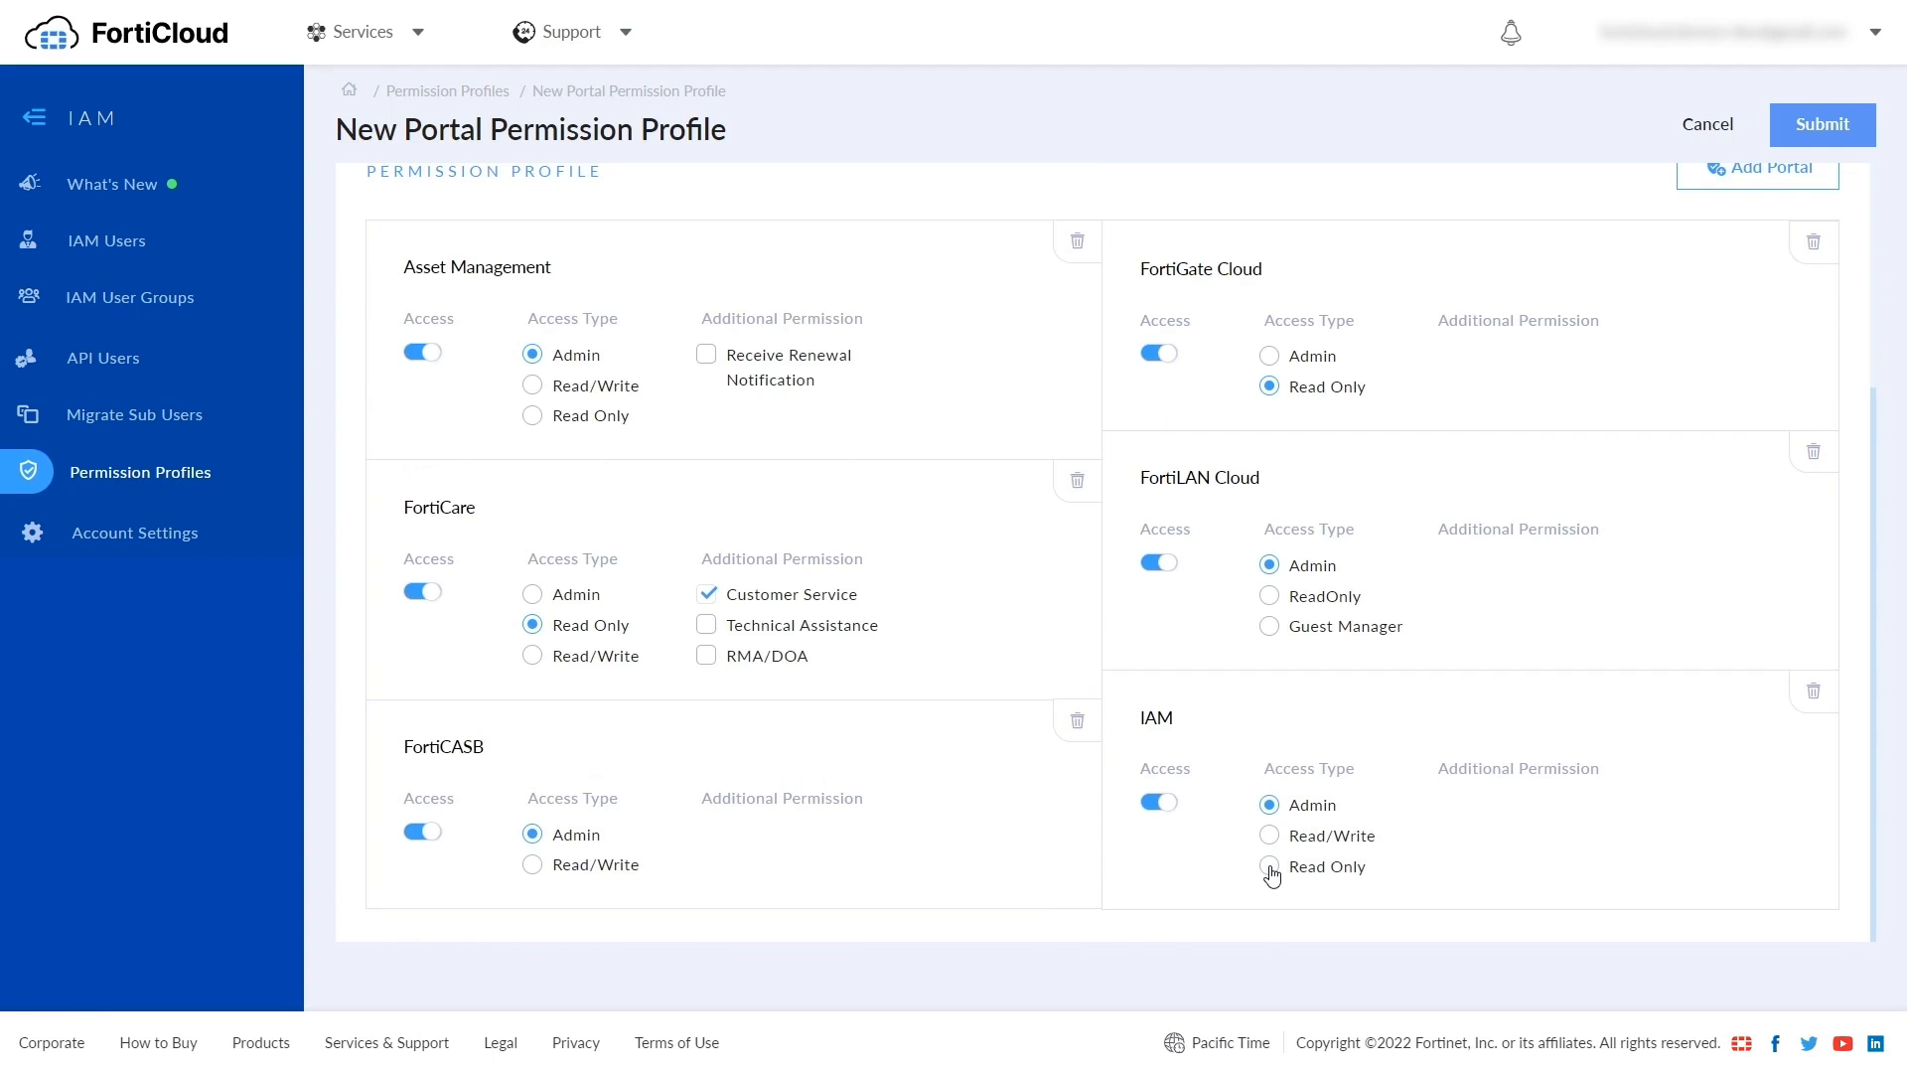
pyautogui.scroll(3, 1711, 303)
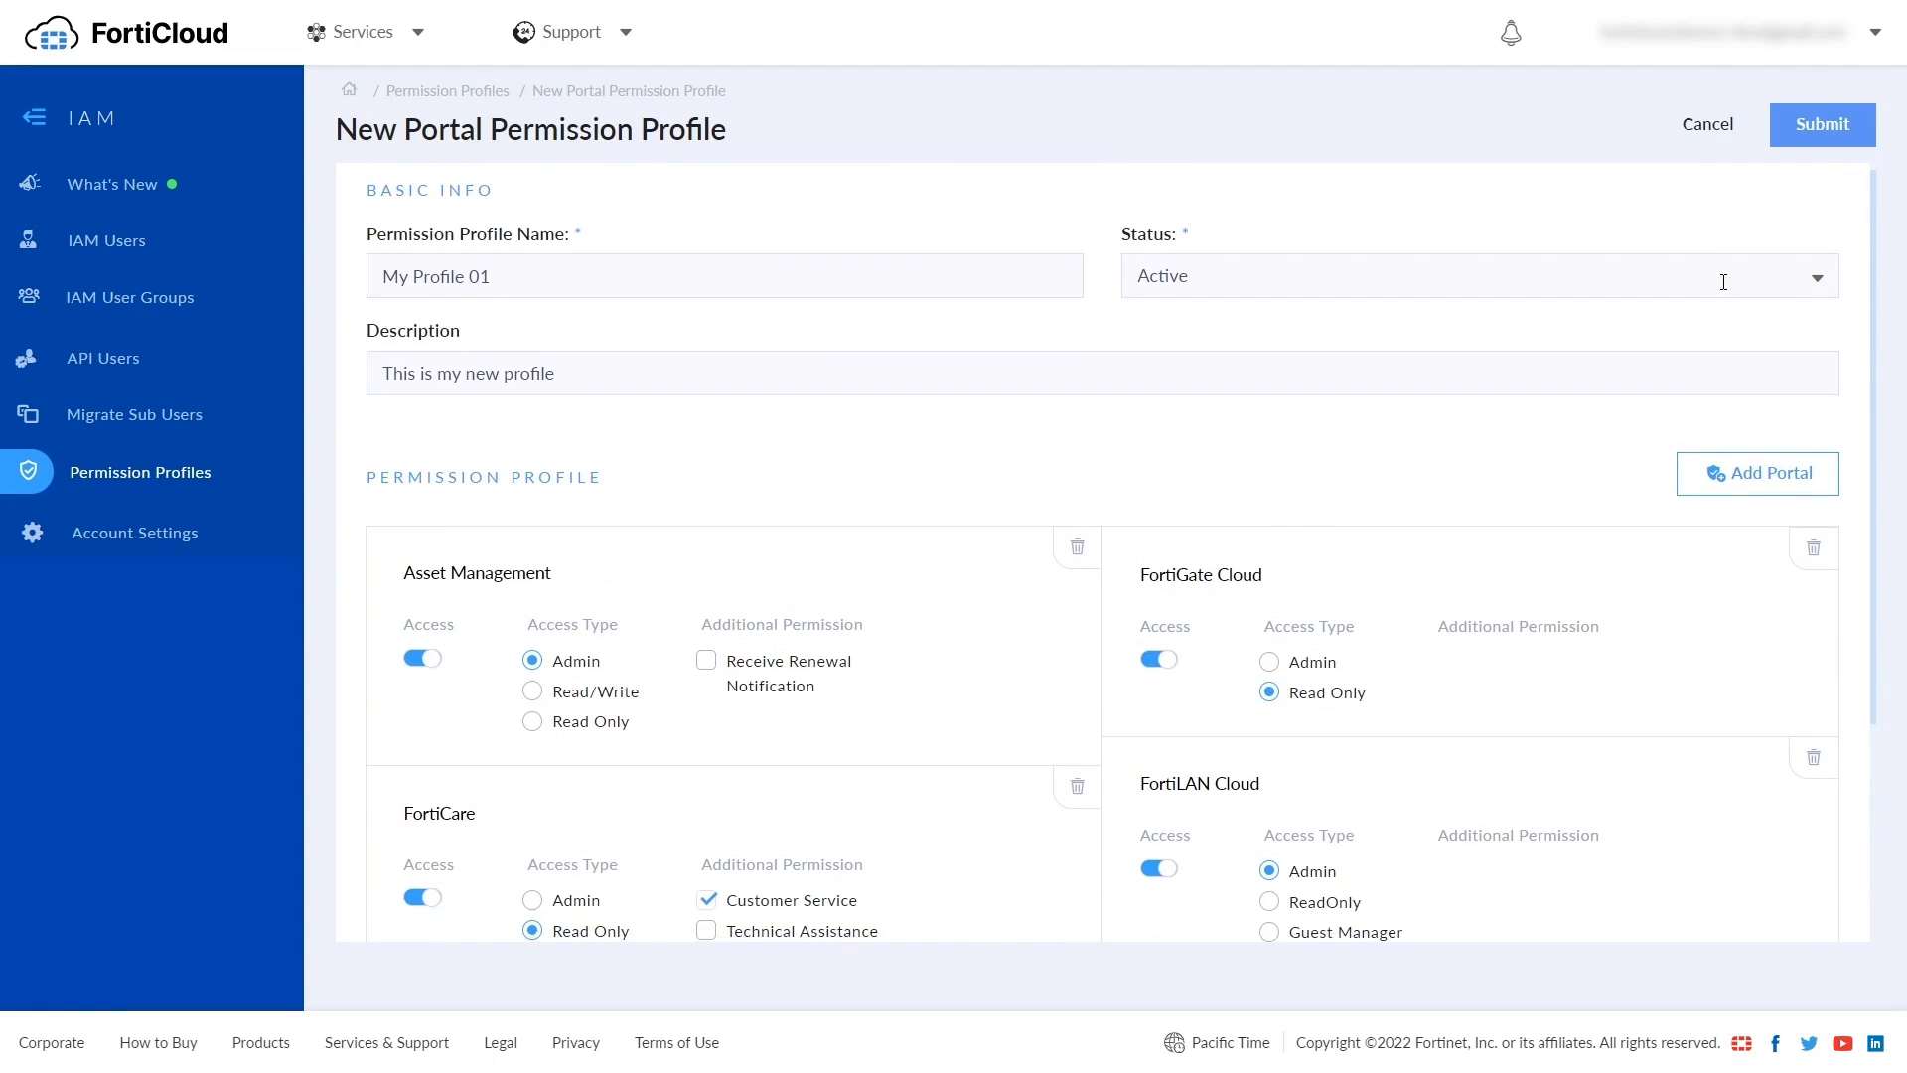
pyautogui.click(1821, 140)
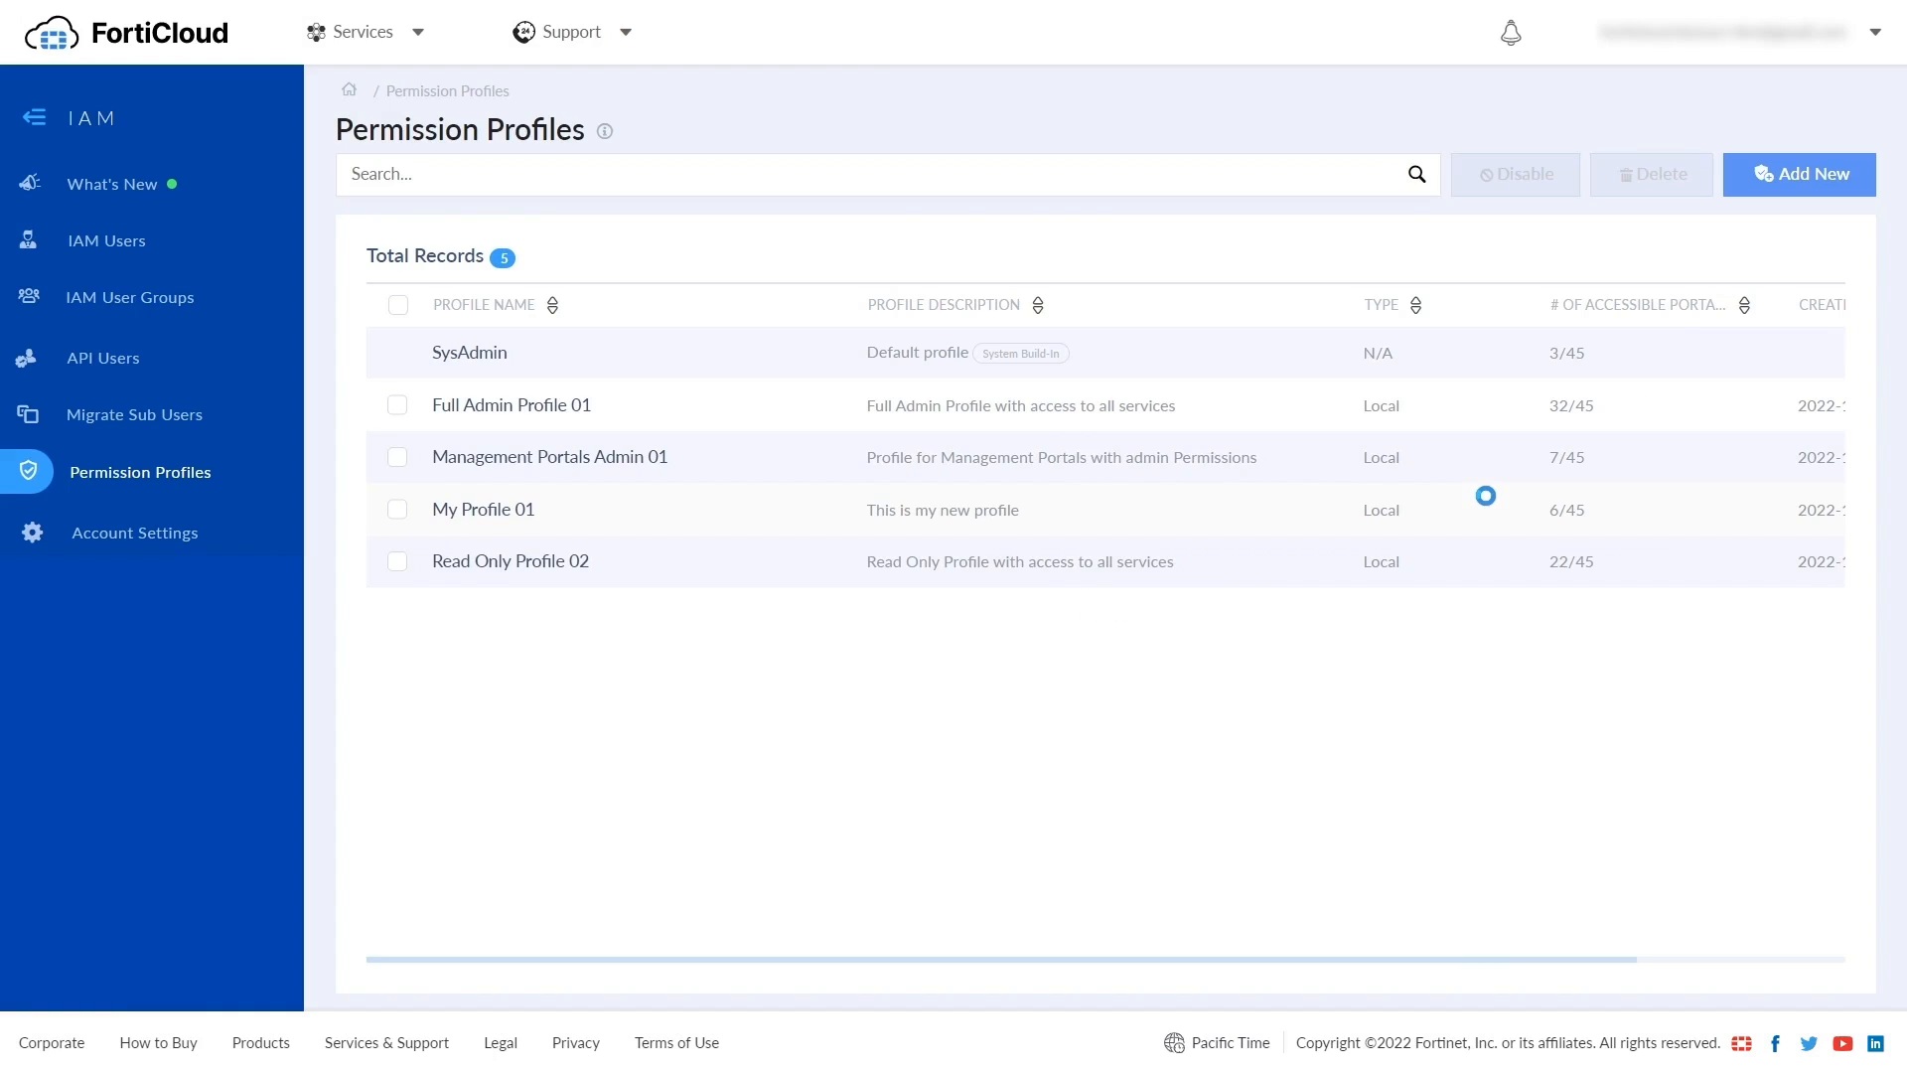
# - Check My Profile 01's permissions and empty Assigned To tab, then view the IAM Users list
pyautogui.click(493, 511)
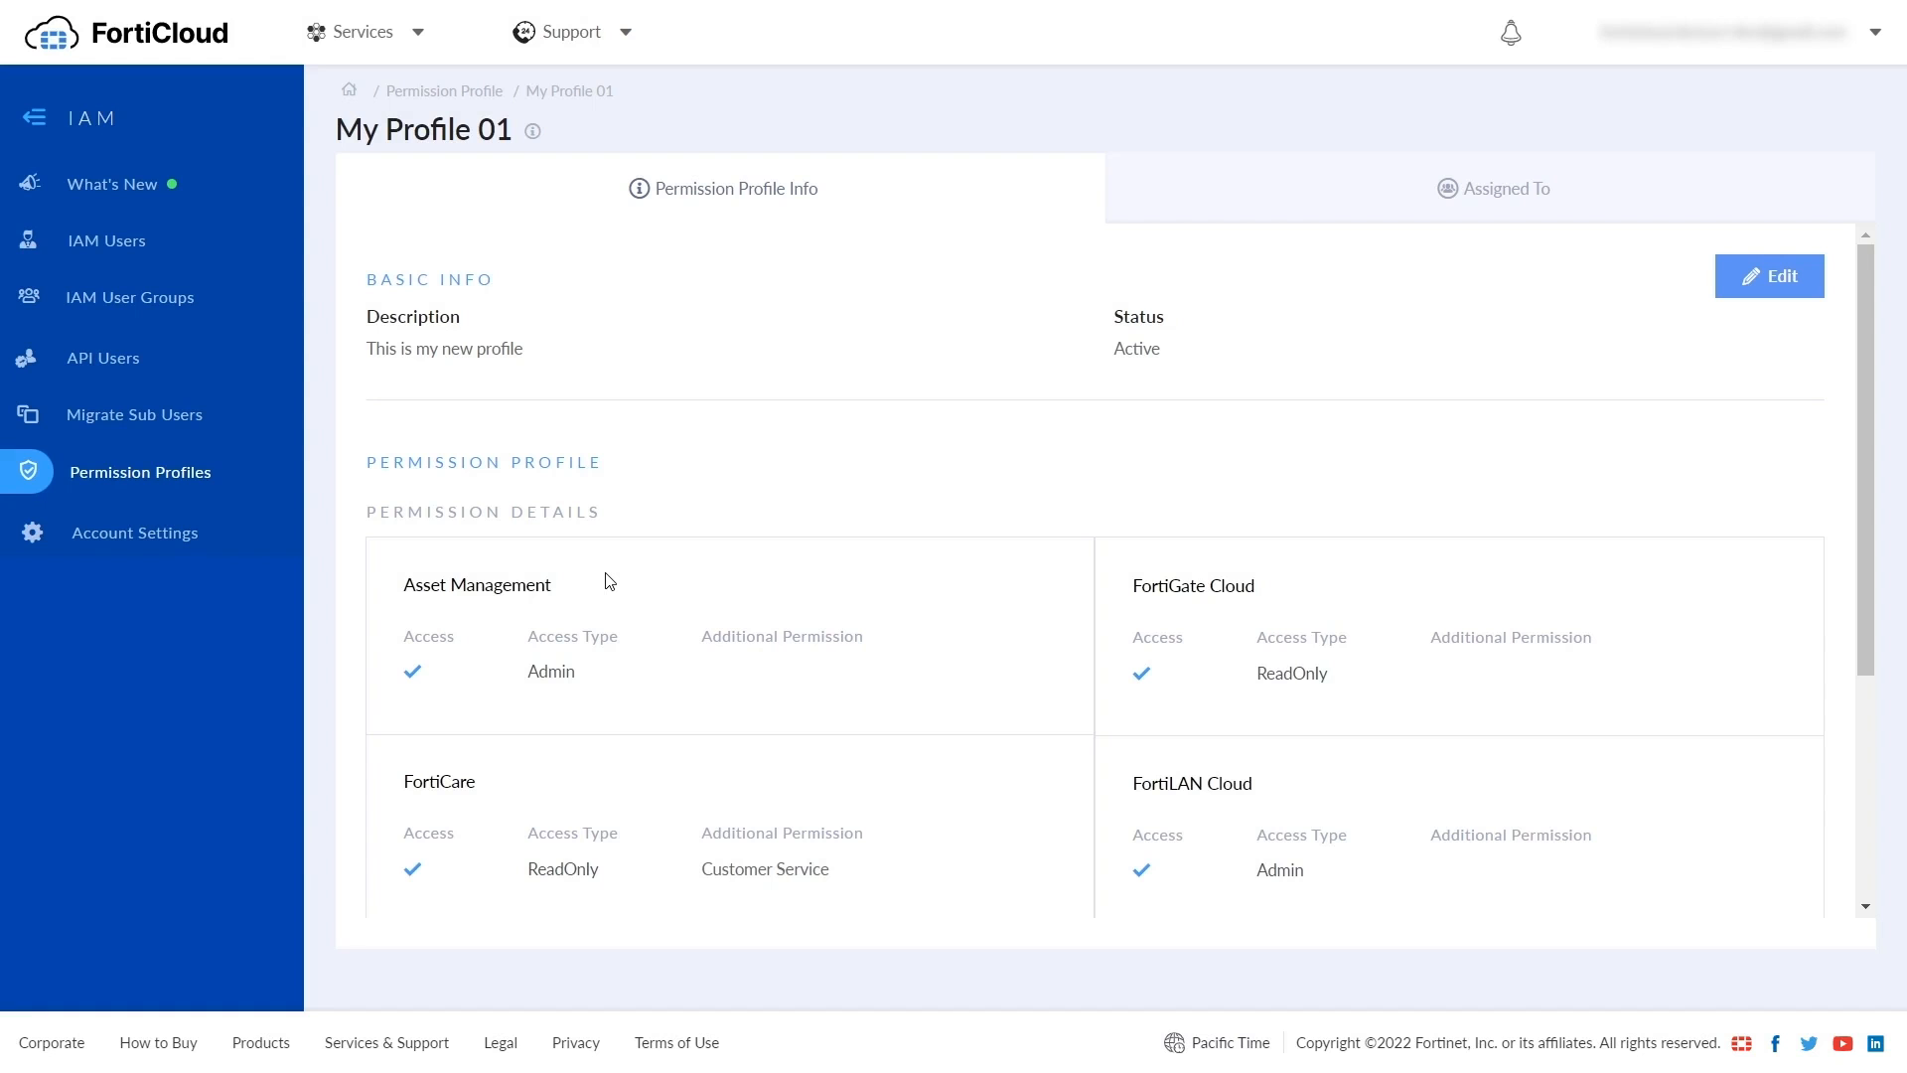
pyautogui.click(1263, 206)
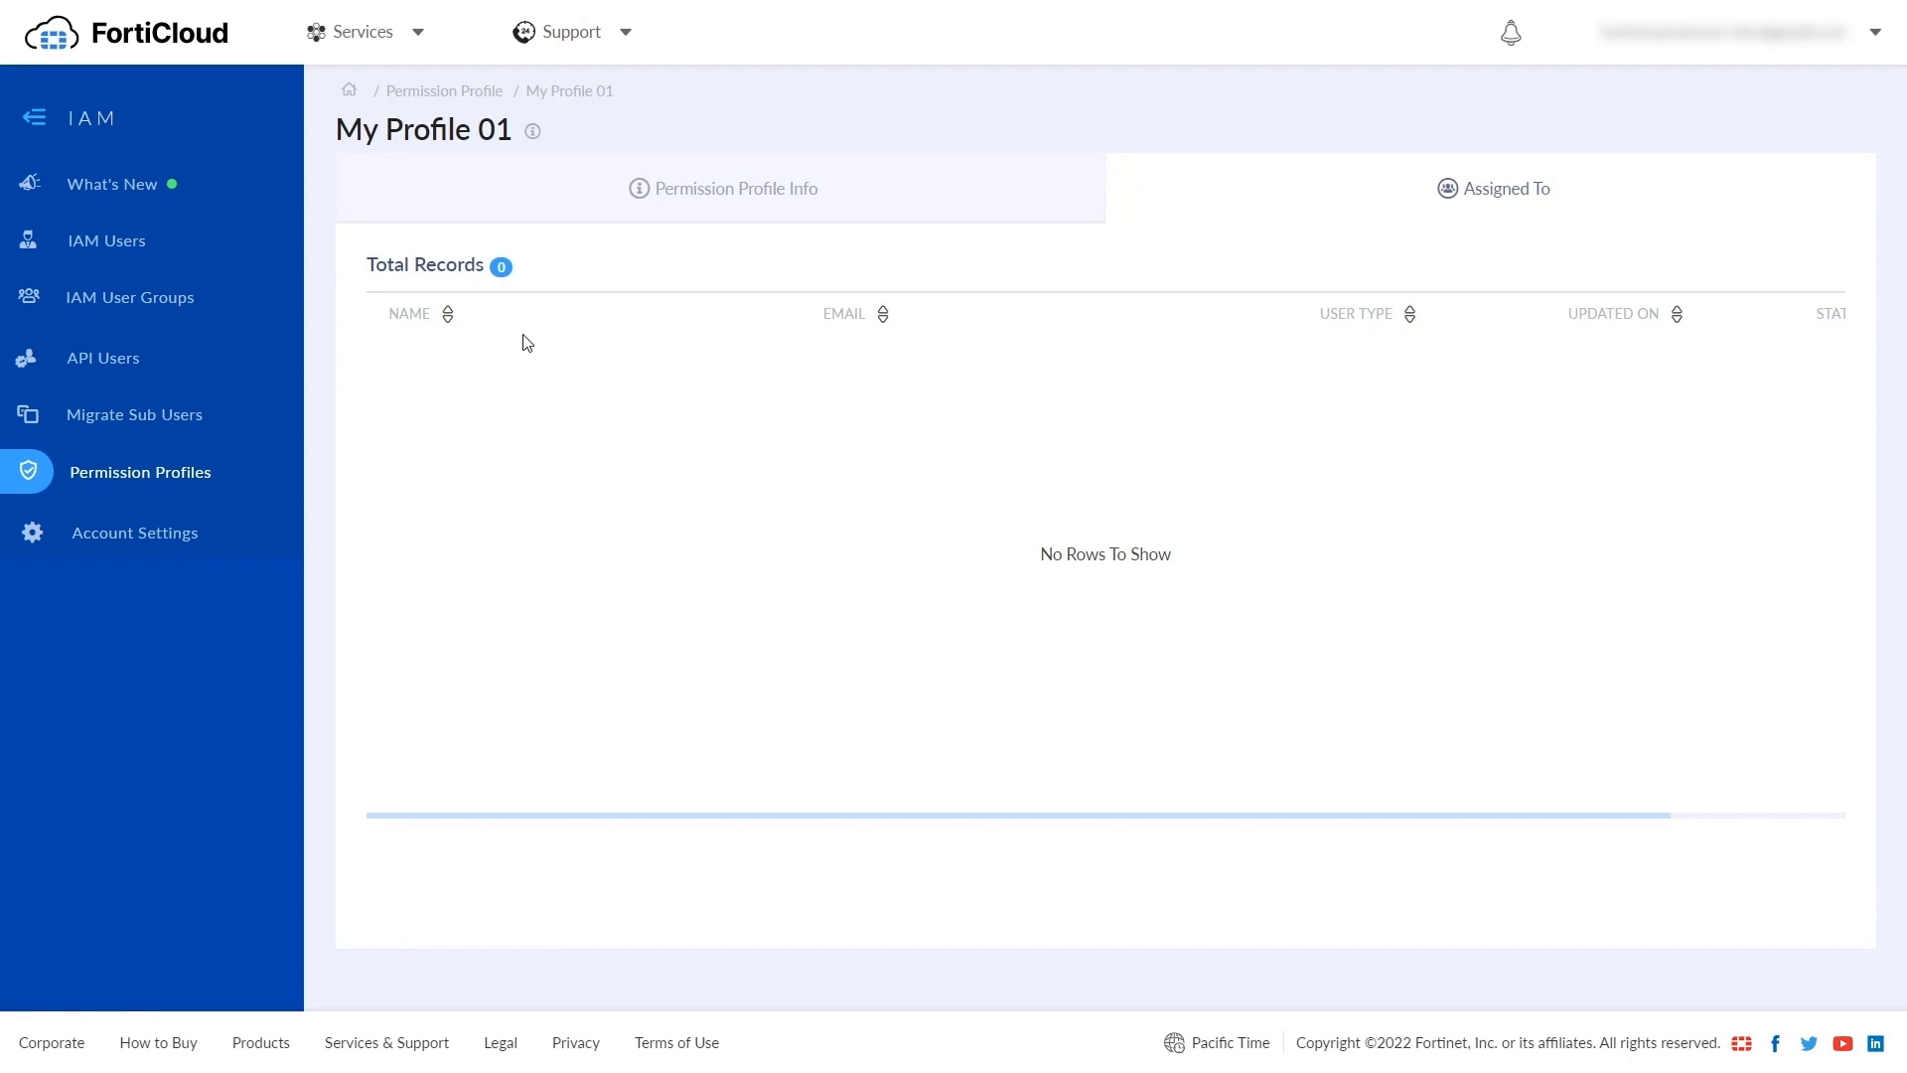
pyautogui.click(139, 248)
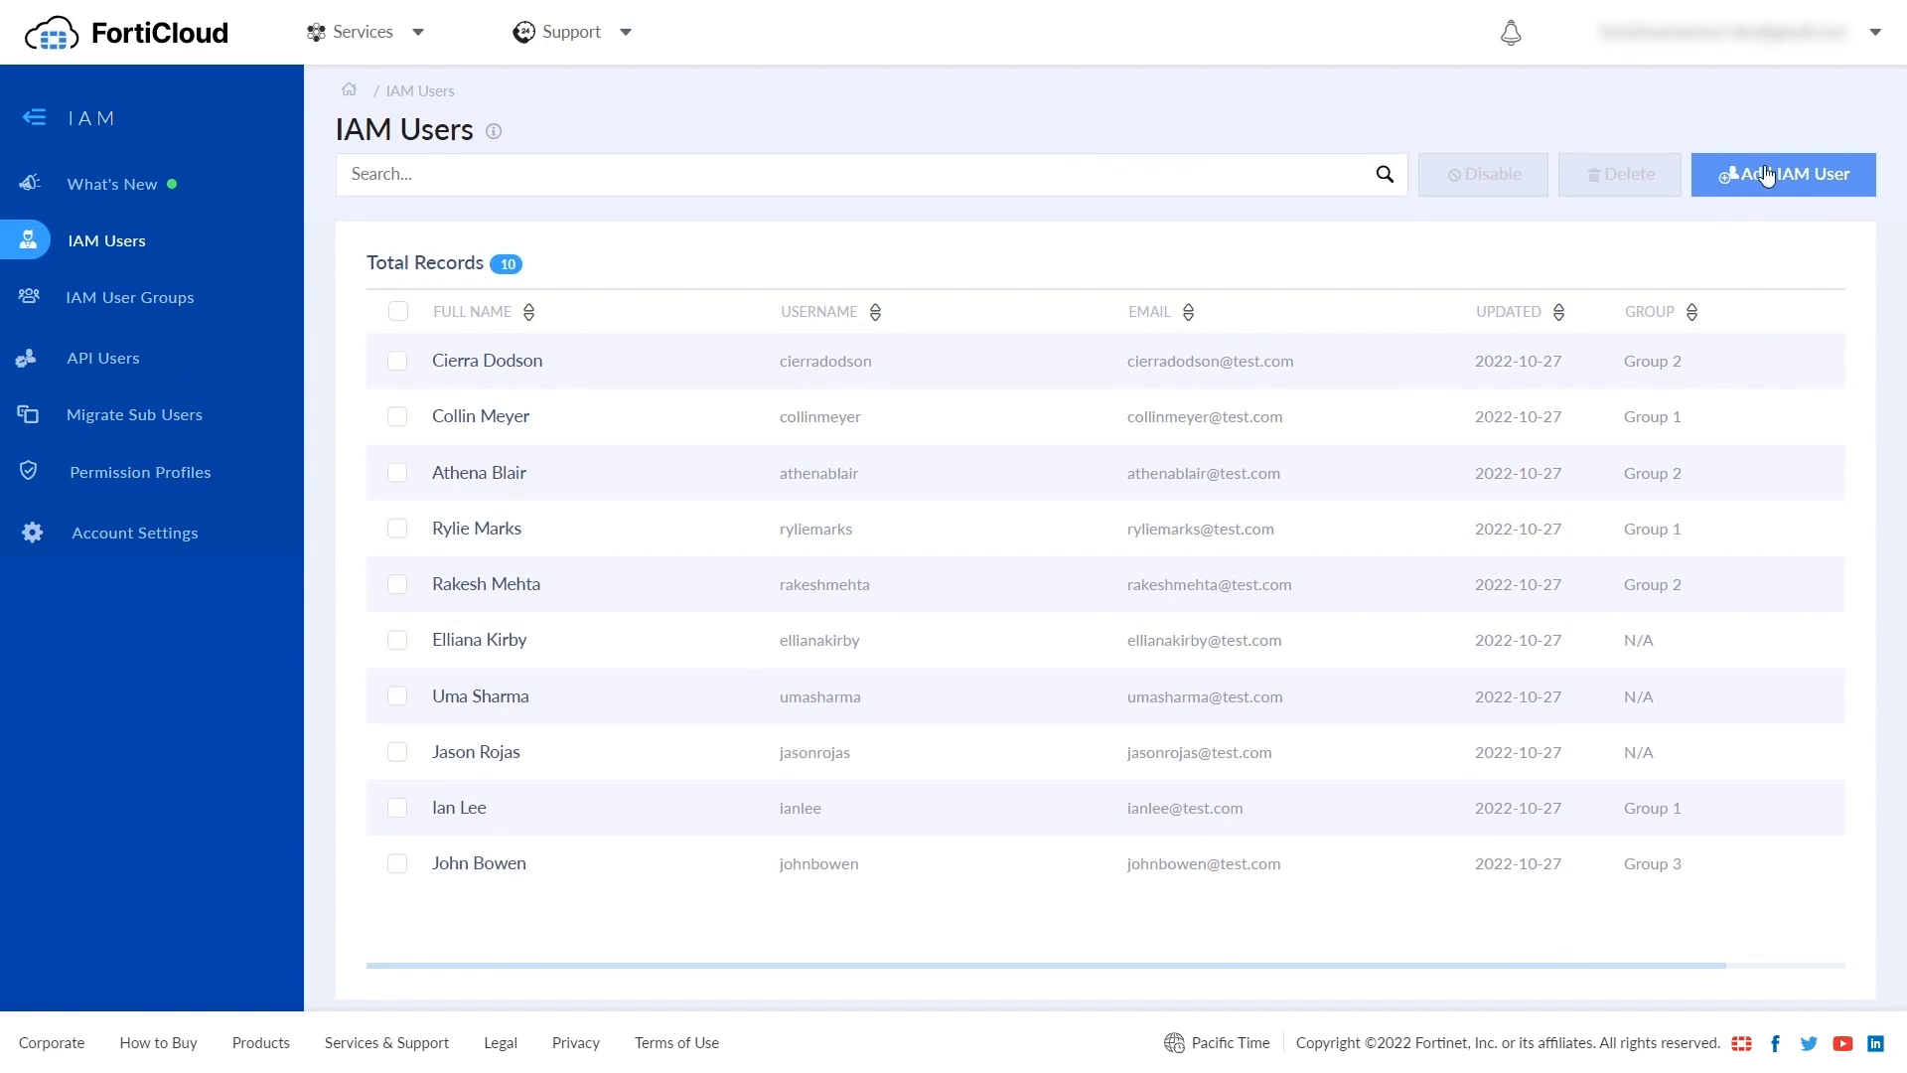
# - Start a new IAM user with username demouser, full name Demo User and the contact e-mail
pyautogui.click(1794, 175)
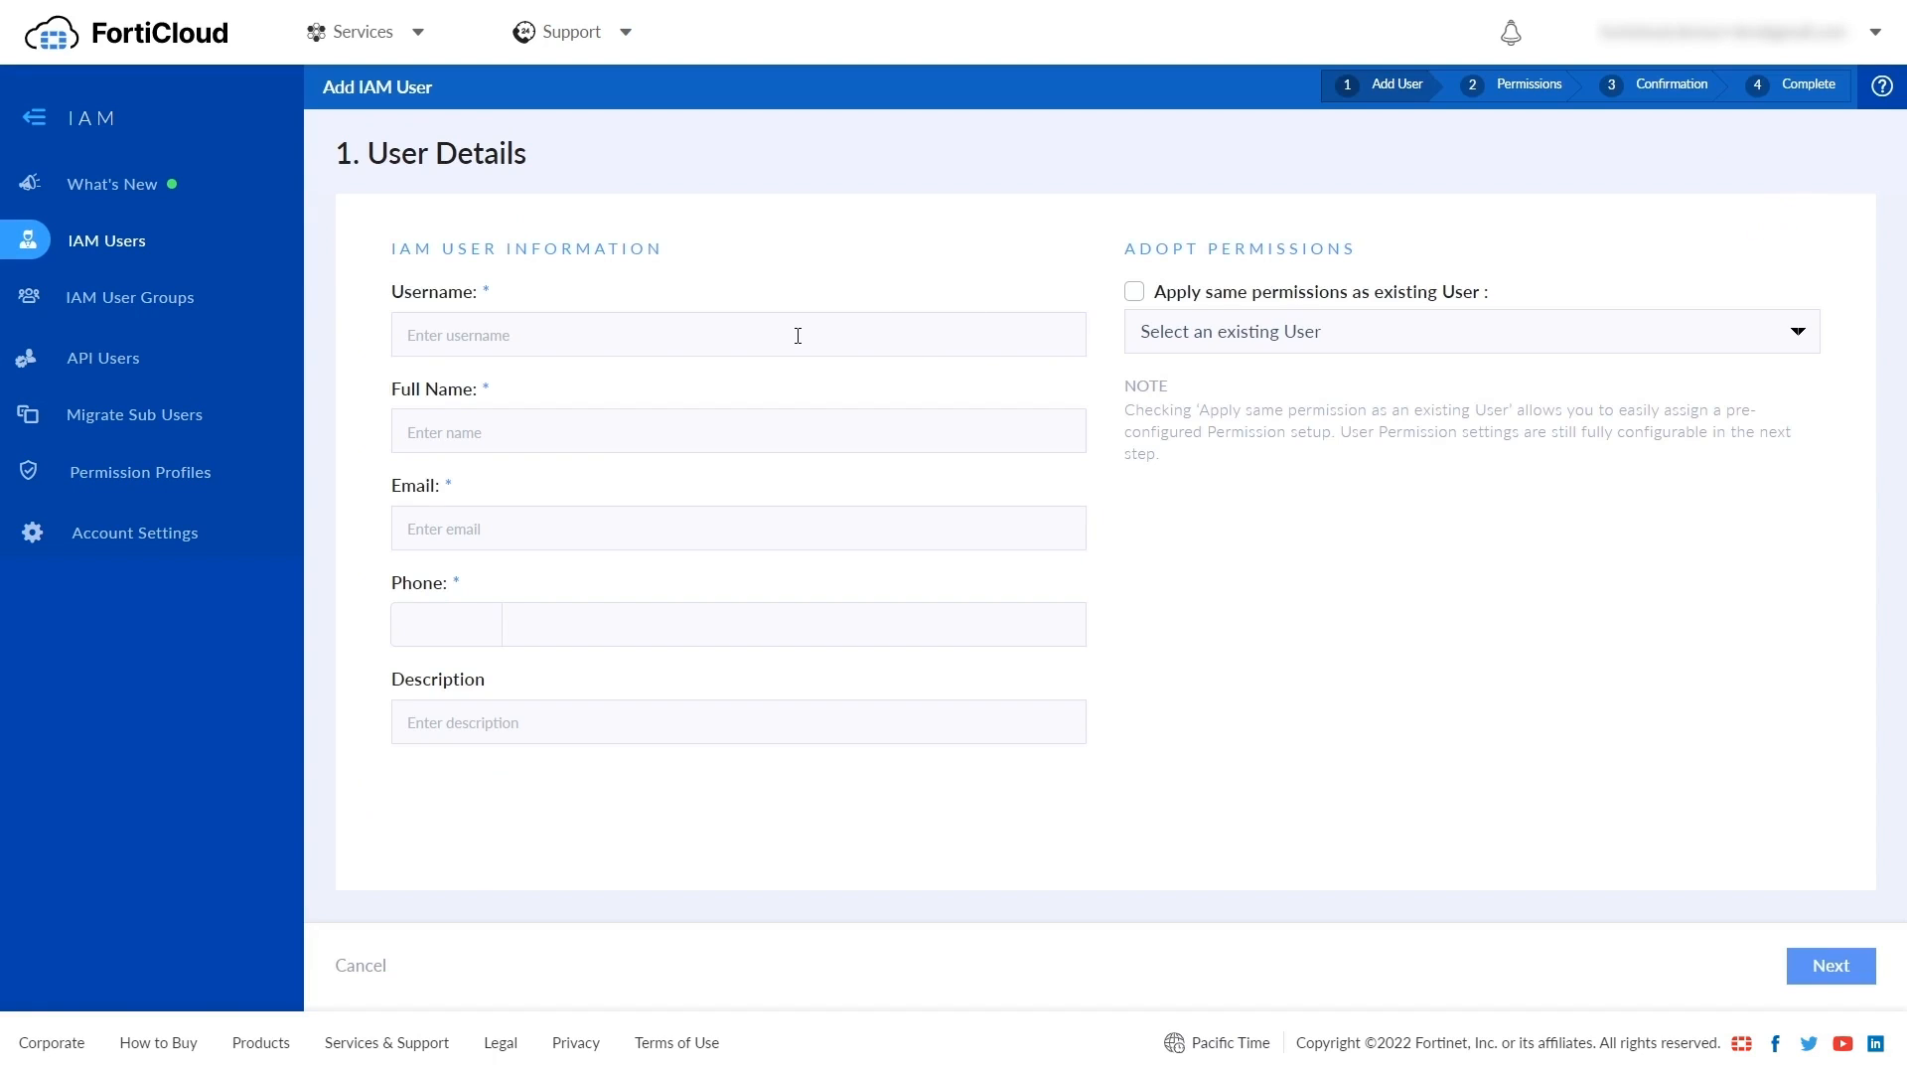
pyautogui.write('demouser')
pyautogui.press('Tab')
pyautogui.write('Demo User')
pyautogui.press('Tab')
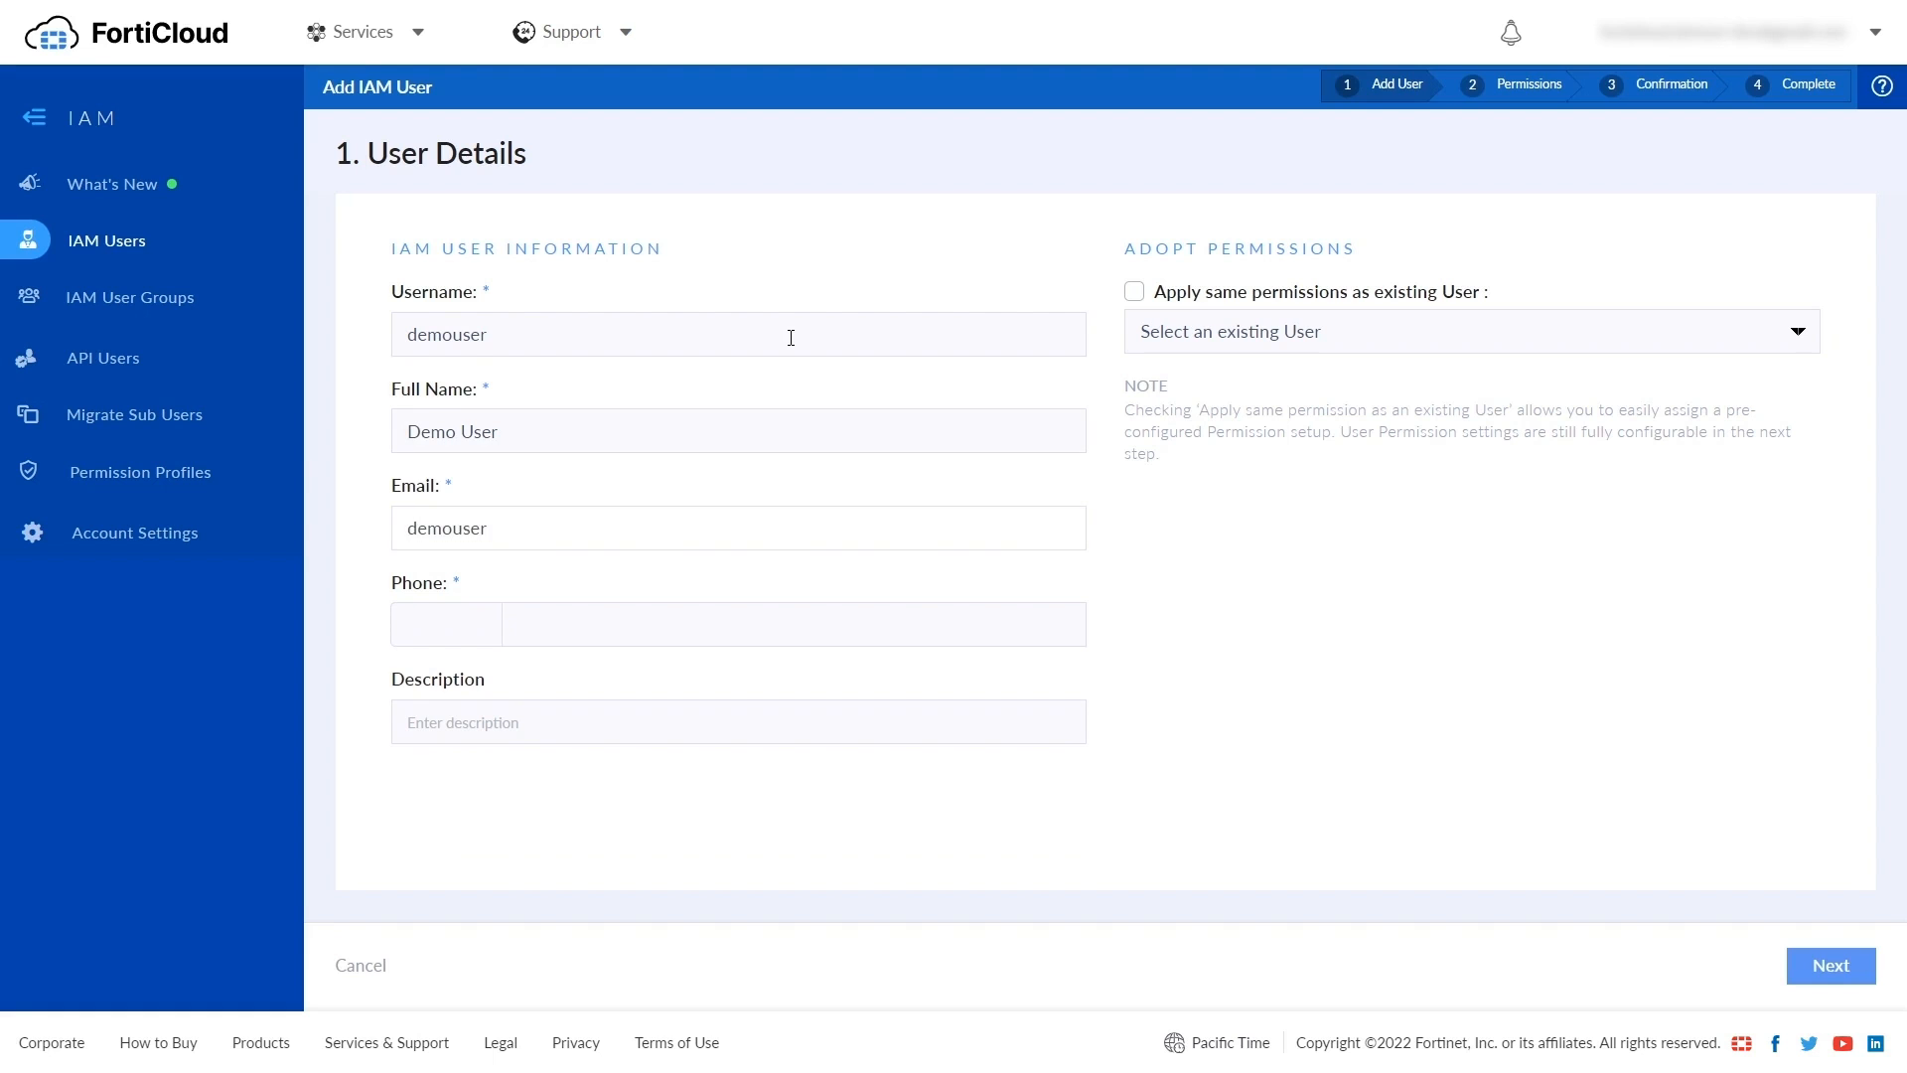
# - Enter the user's phone number with the +1 country code and description 'My new demo user'
pyautogui.click(446, 625)
pyautogui.scroll(-4, 537, 961)
pyautogui.moveTo(861, 713); pyautogui.dragTo(861, 1007)
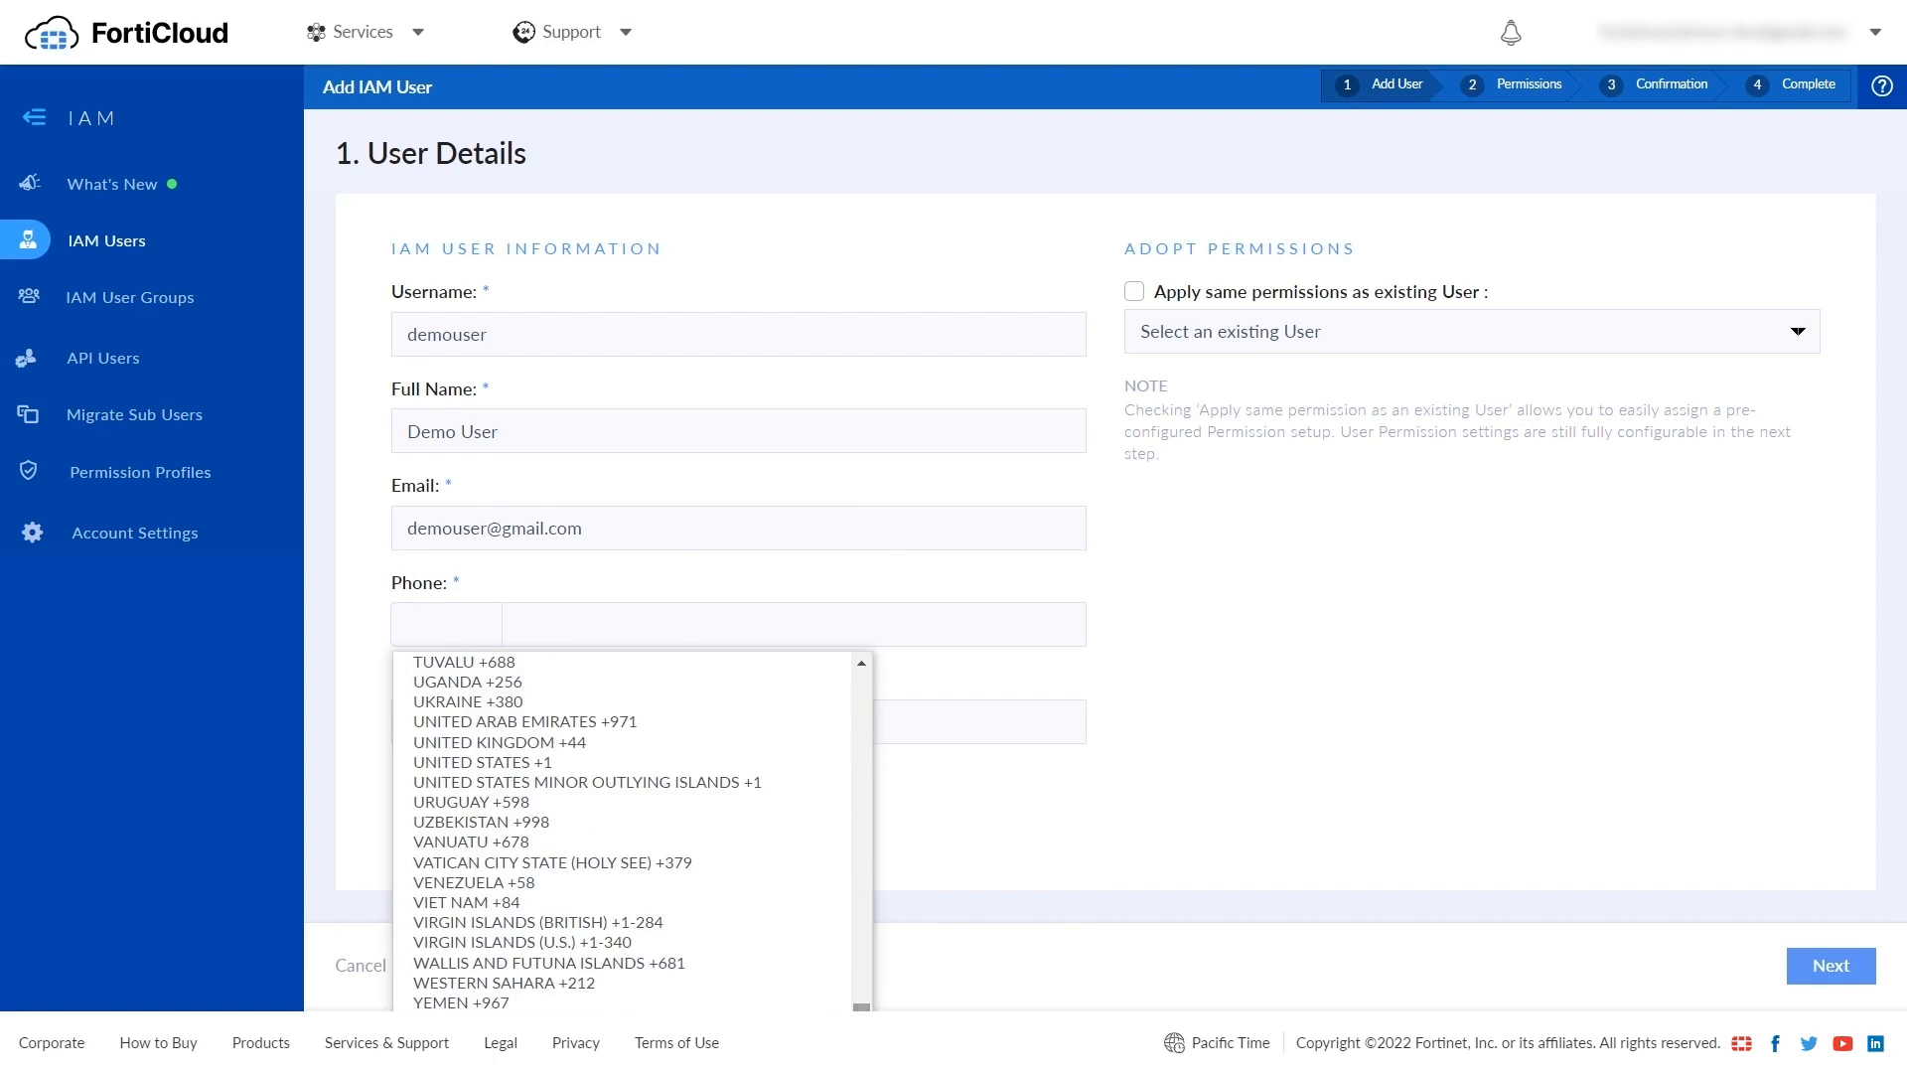
pyautogui.click(536, 762)
pyautogui.click(599, 634)
pyautogui.write('1111111111')
pyautogui.click(626, 779)
pyautogui.write('My new demo user')
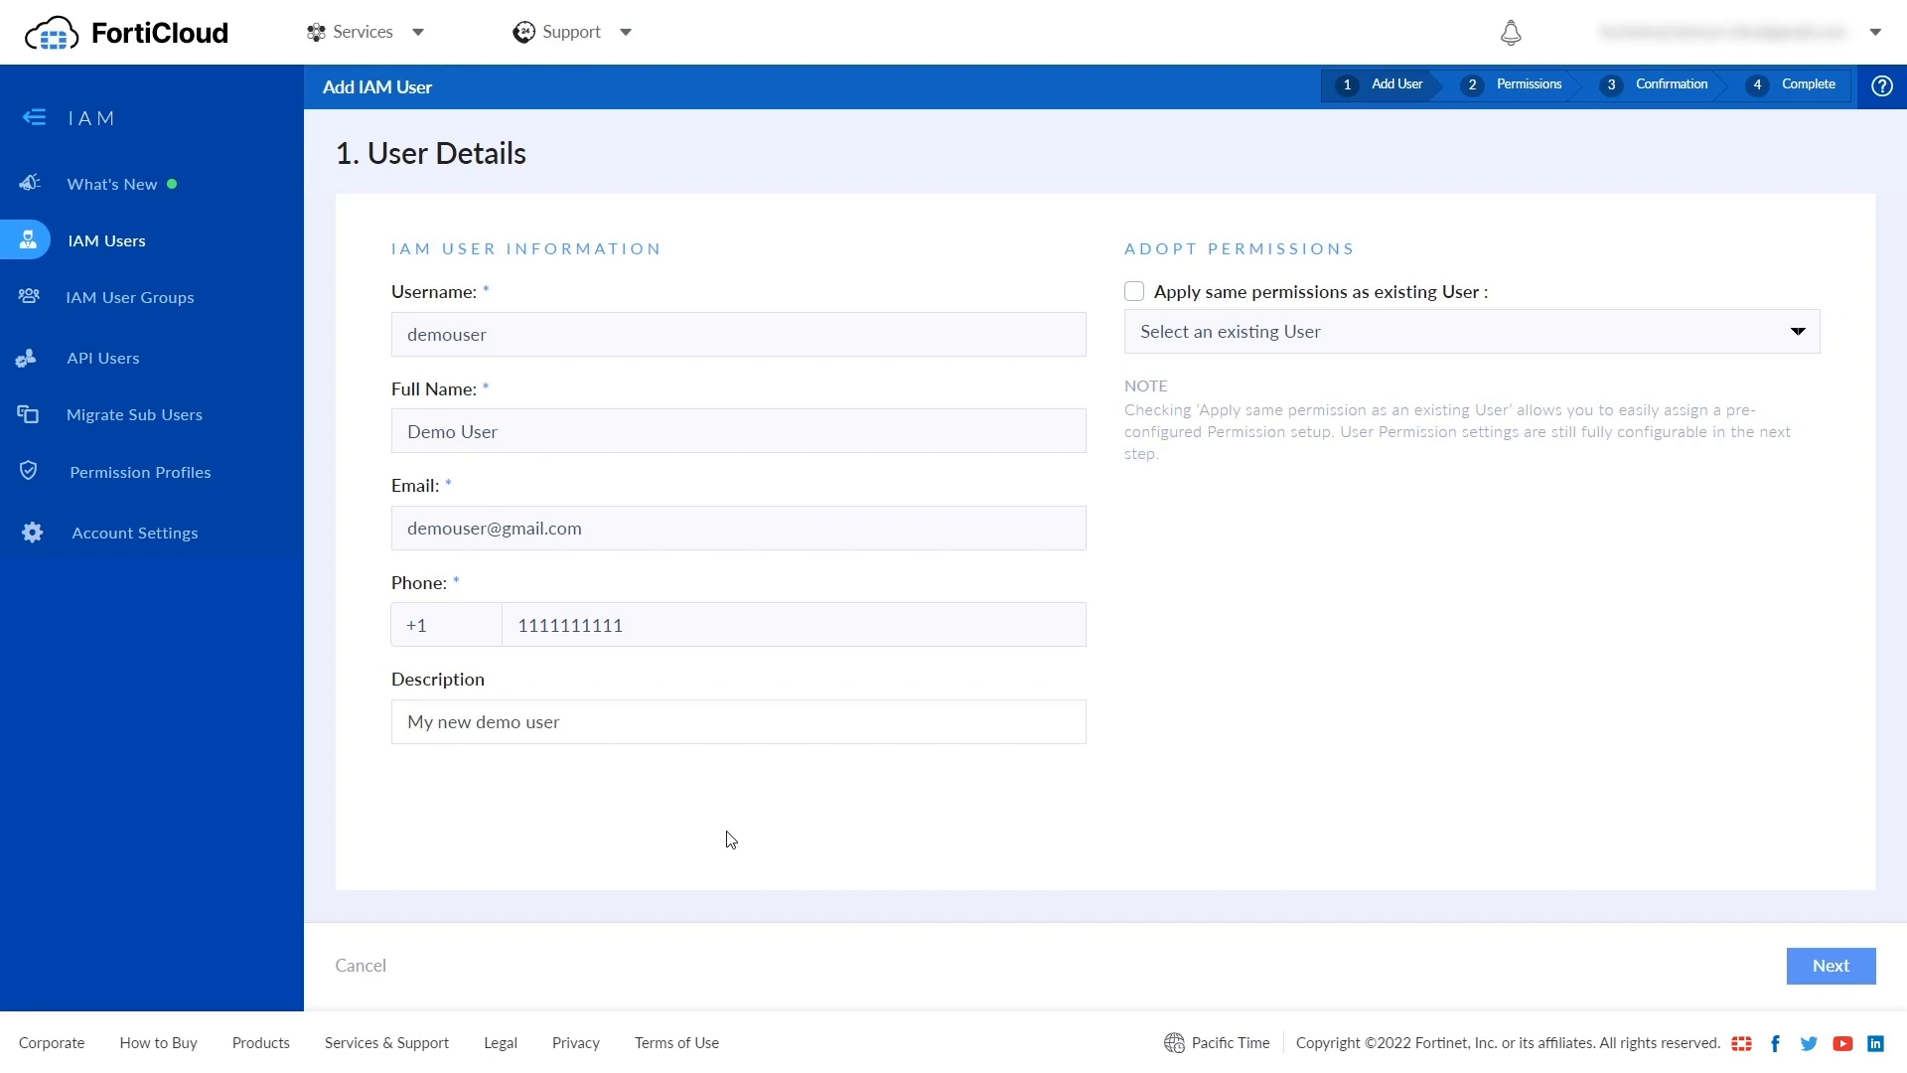
# - Leave Adopt Permissions turned off and continue to the User Permissions step
pyautogui.click(1134, 292)
pyautogui.click(1238, 338)
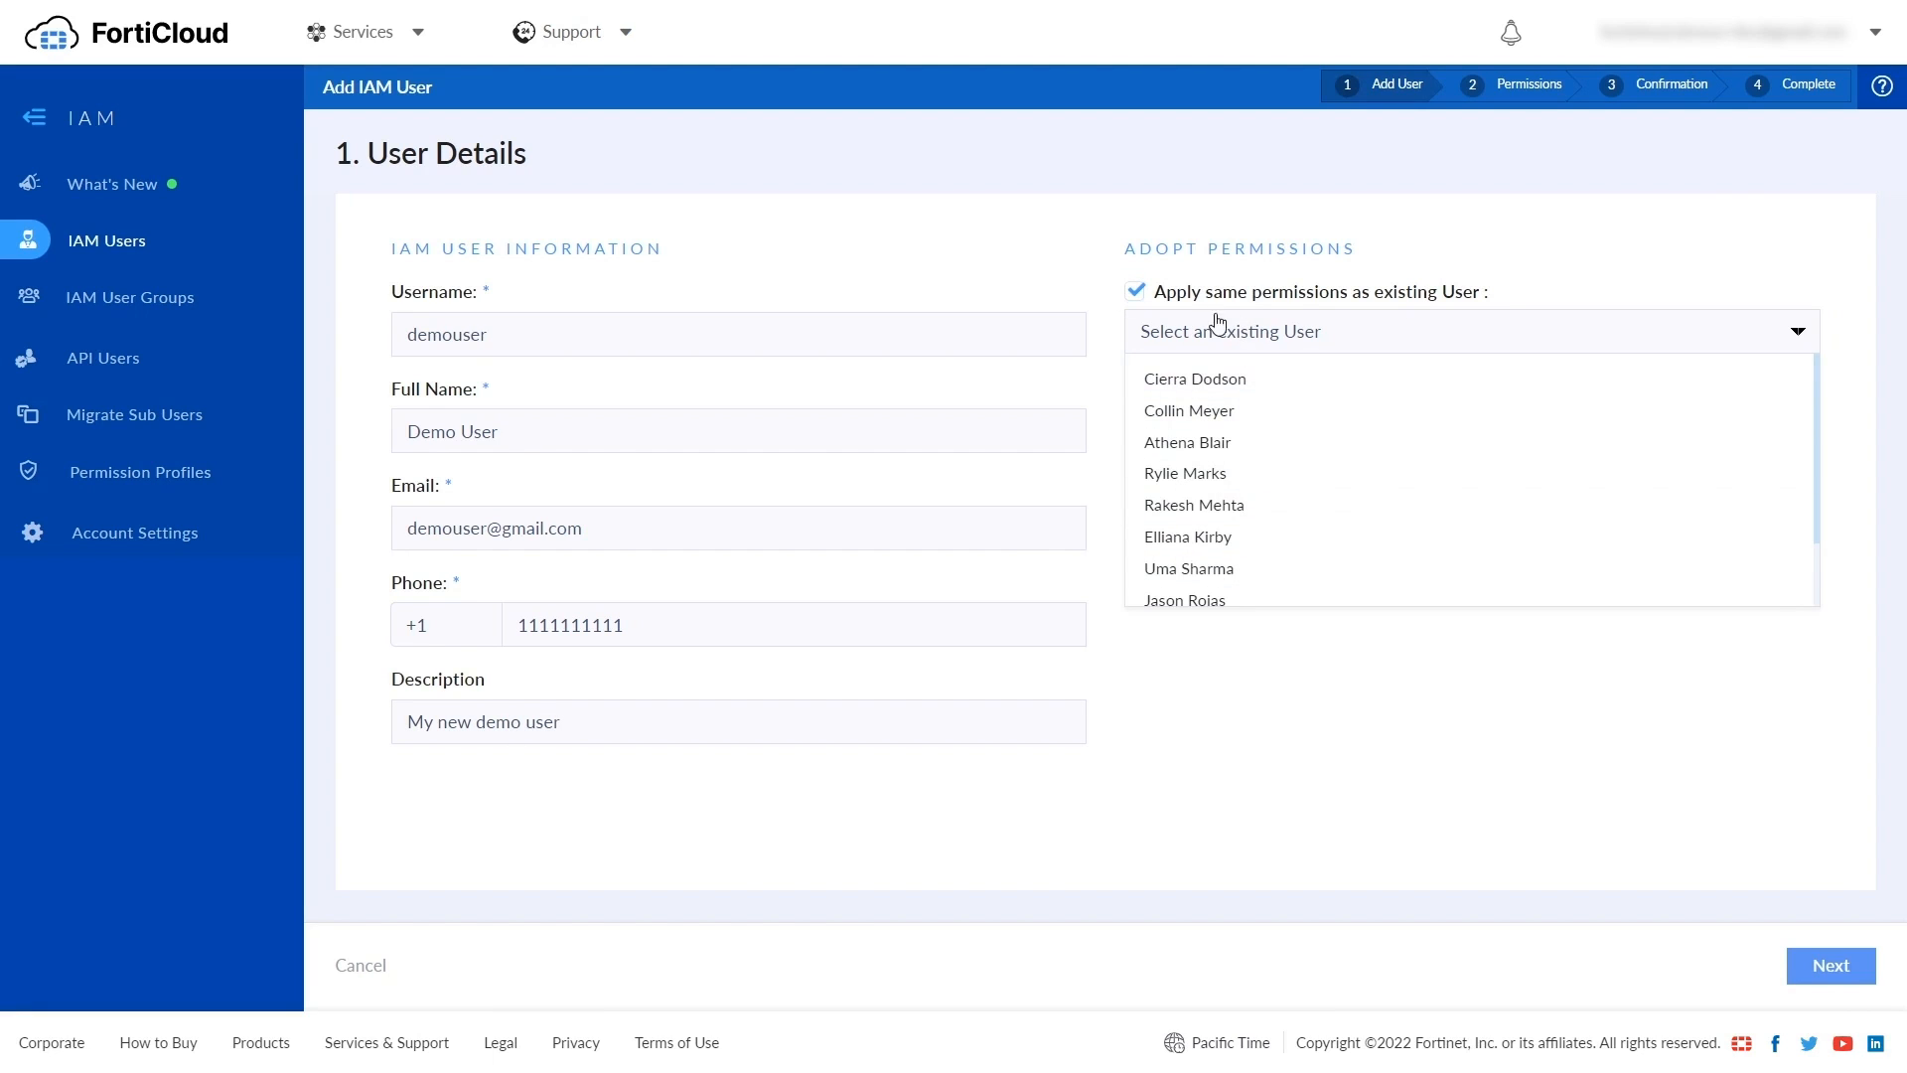
pyautogui.click(1141, 295)
pyautogui.click(1825, 968)
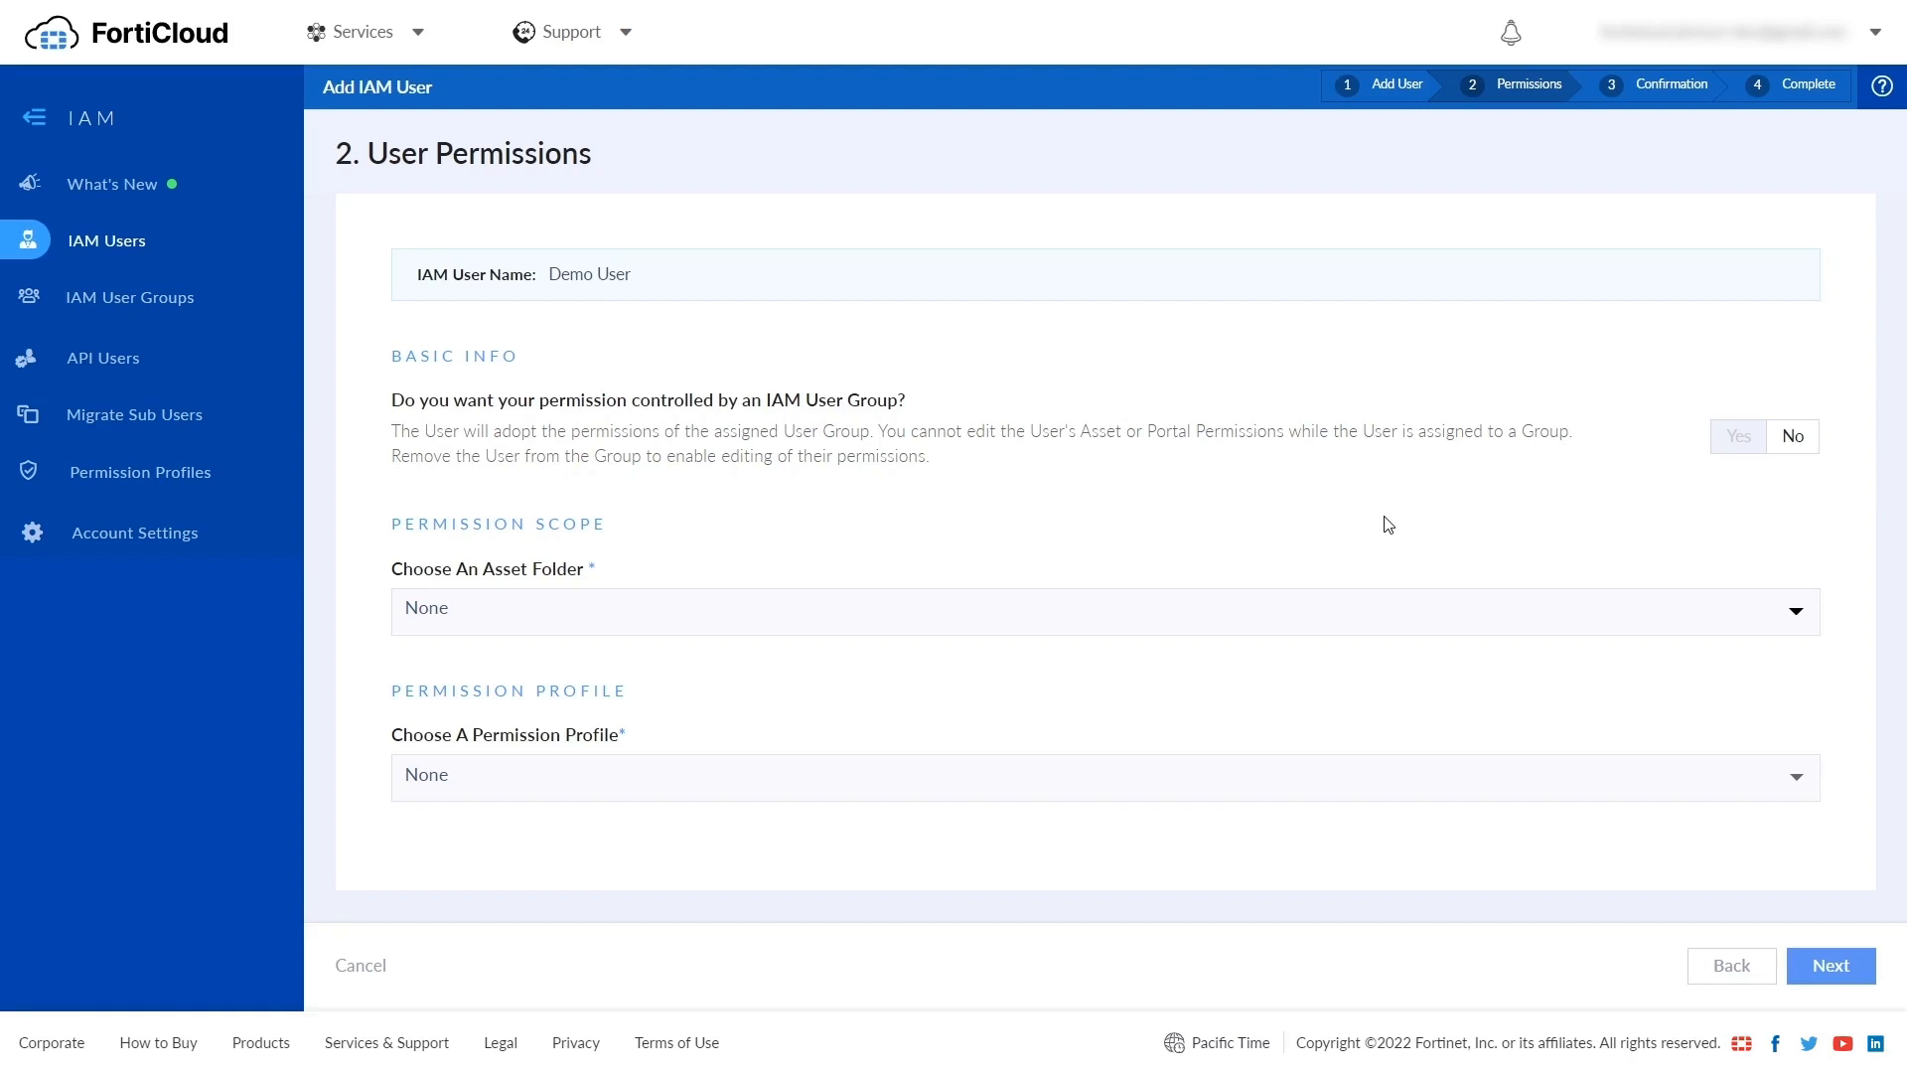
# - Assign the new user the My Assets folder and the My Profile 01 permission profile
pyautogui.click(1357, 615)
pyautogui.scroll(-1, 1357, 616)
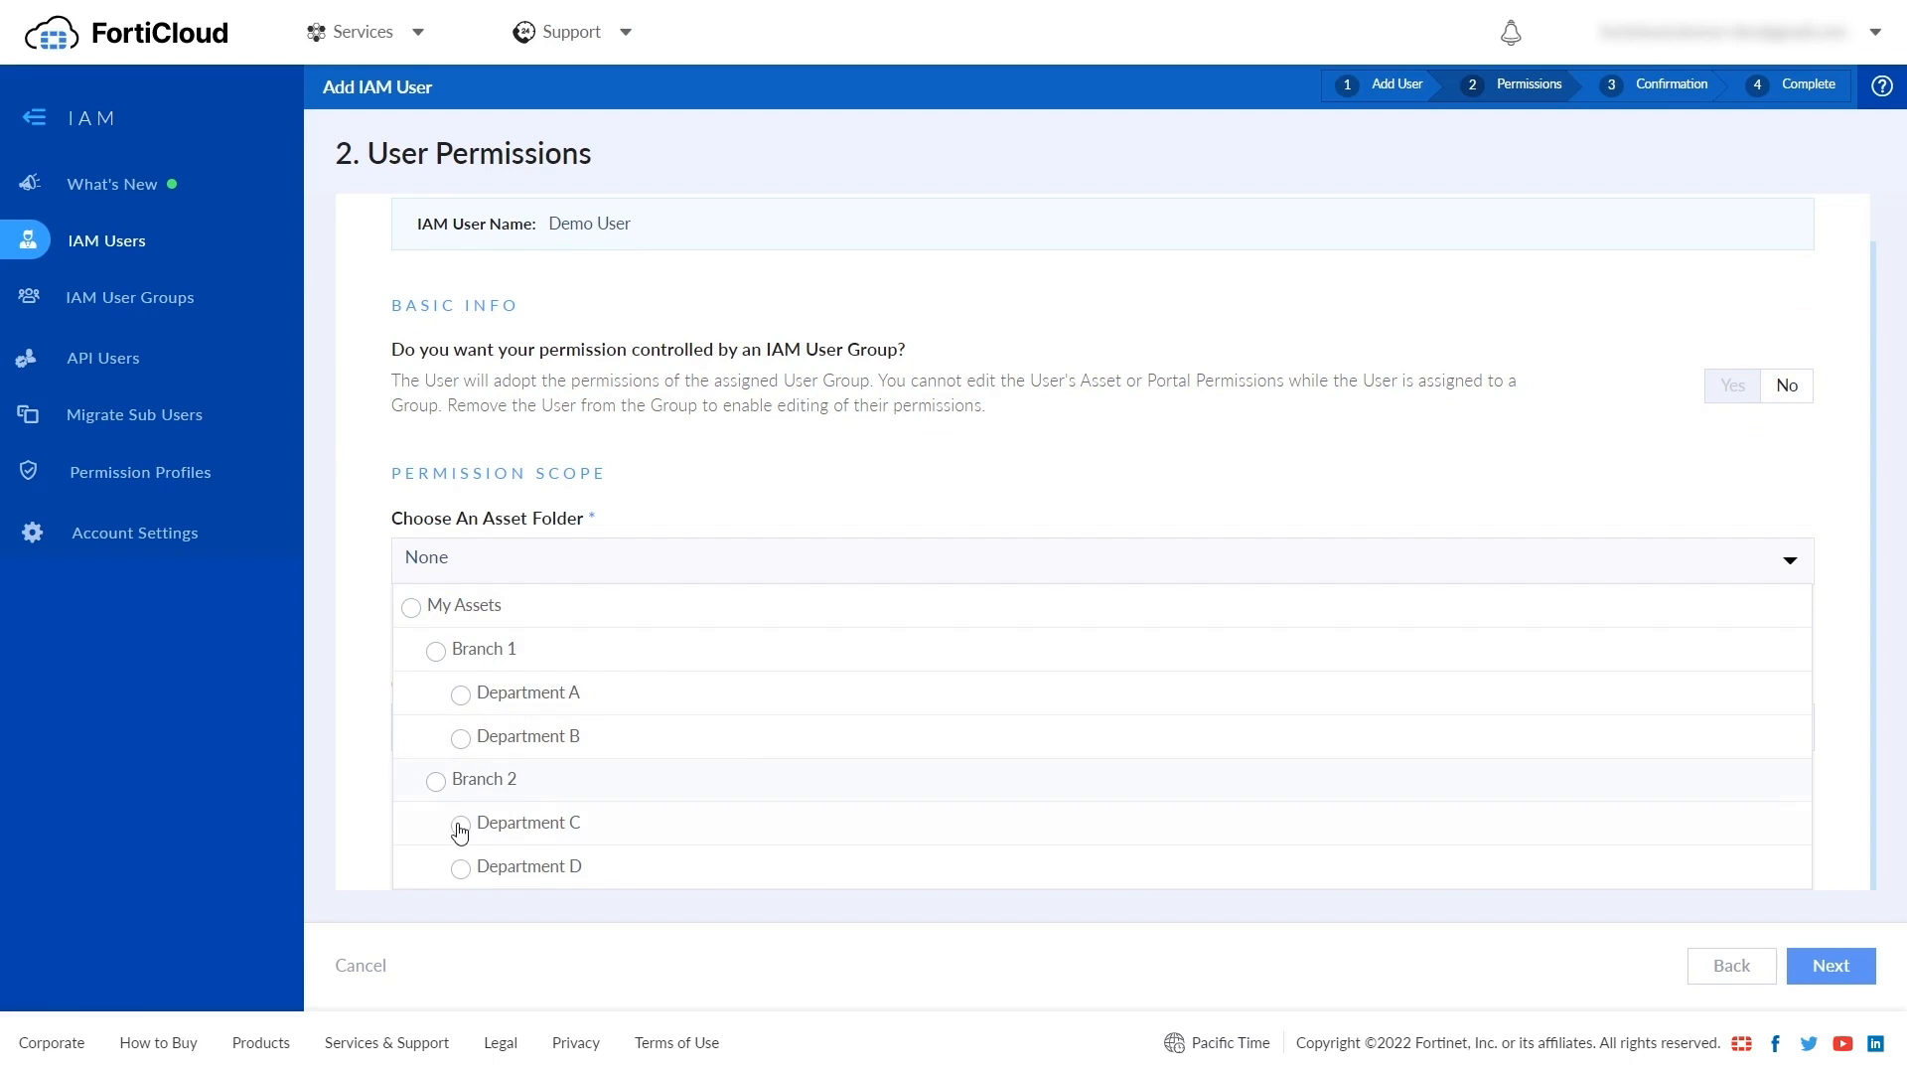
pyautogui.click(413, 607)
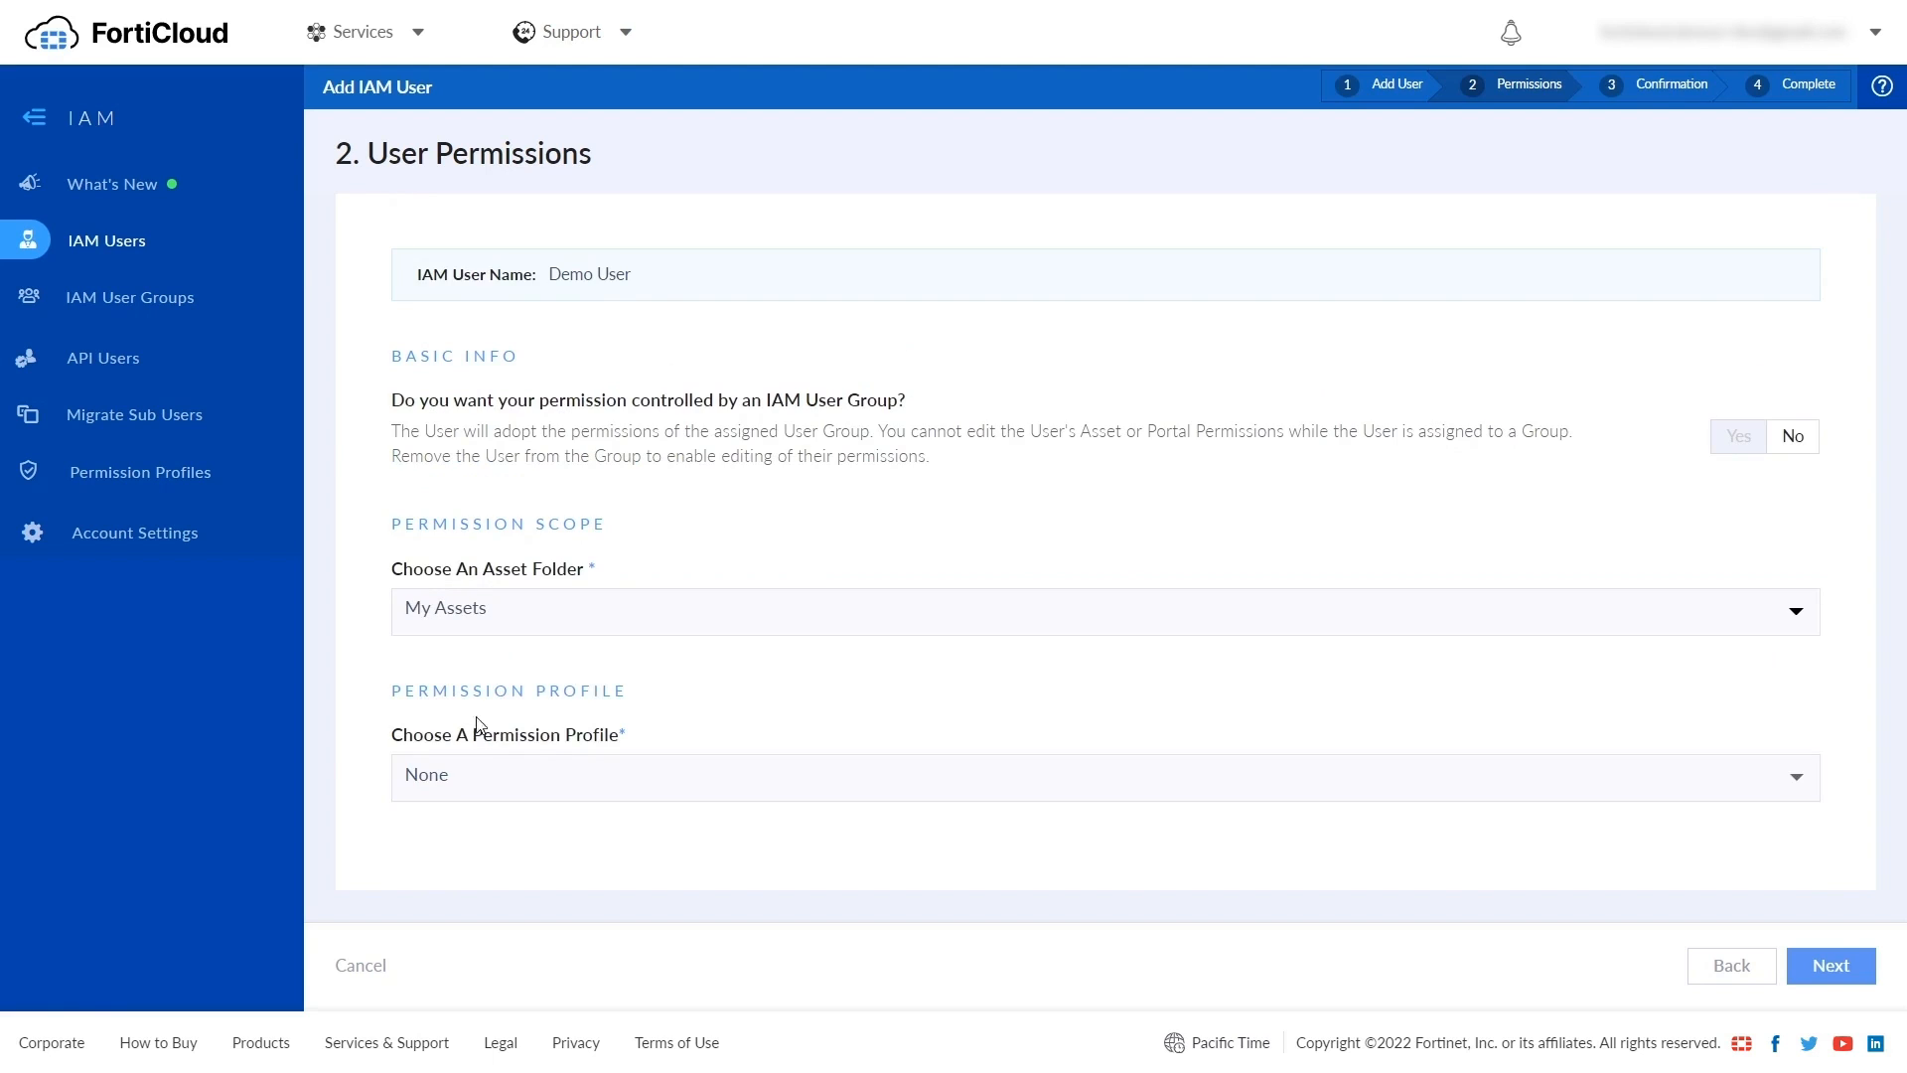
pyautogui.click(491, 779)
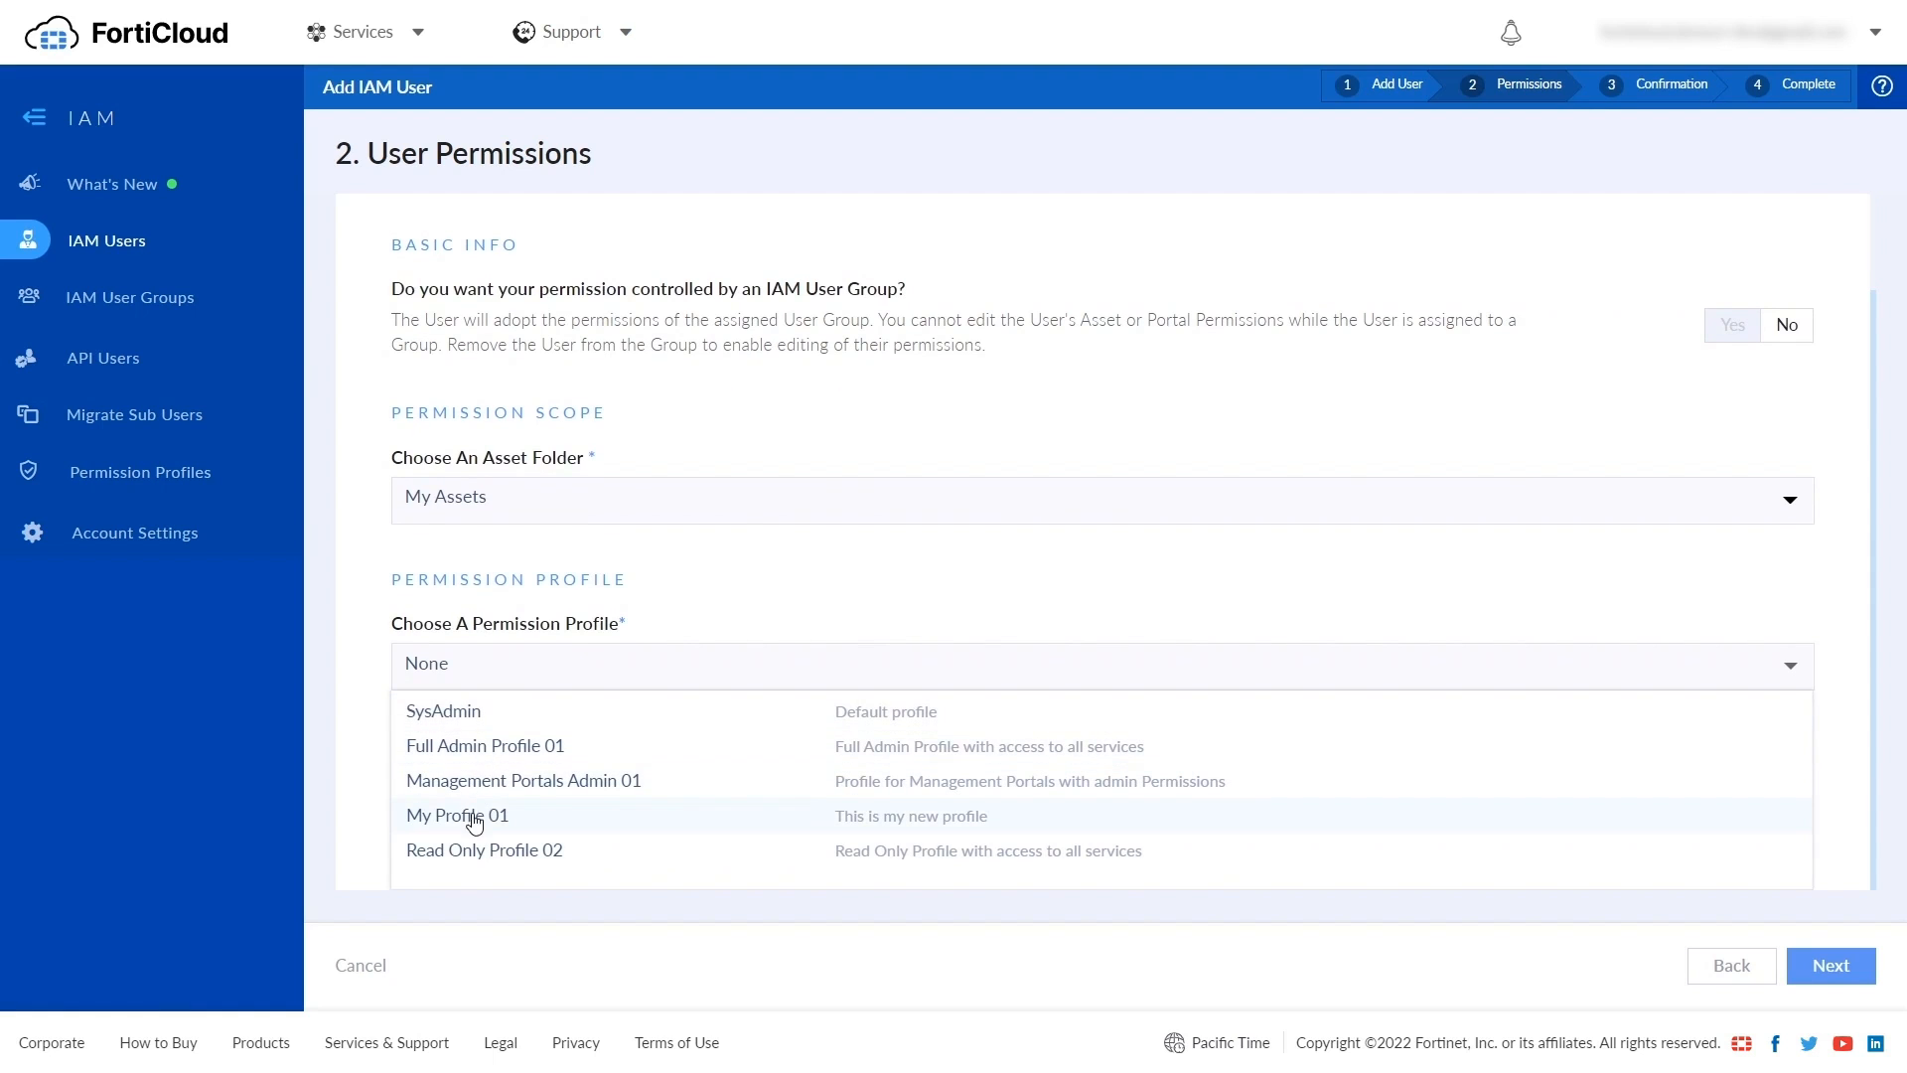
pyautogui.click(572, 826)
# - Review the new user's details and confirm creating the IAM user
pyautogui.scroll(-4, 623, 717)
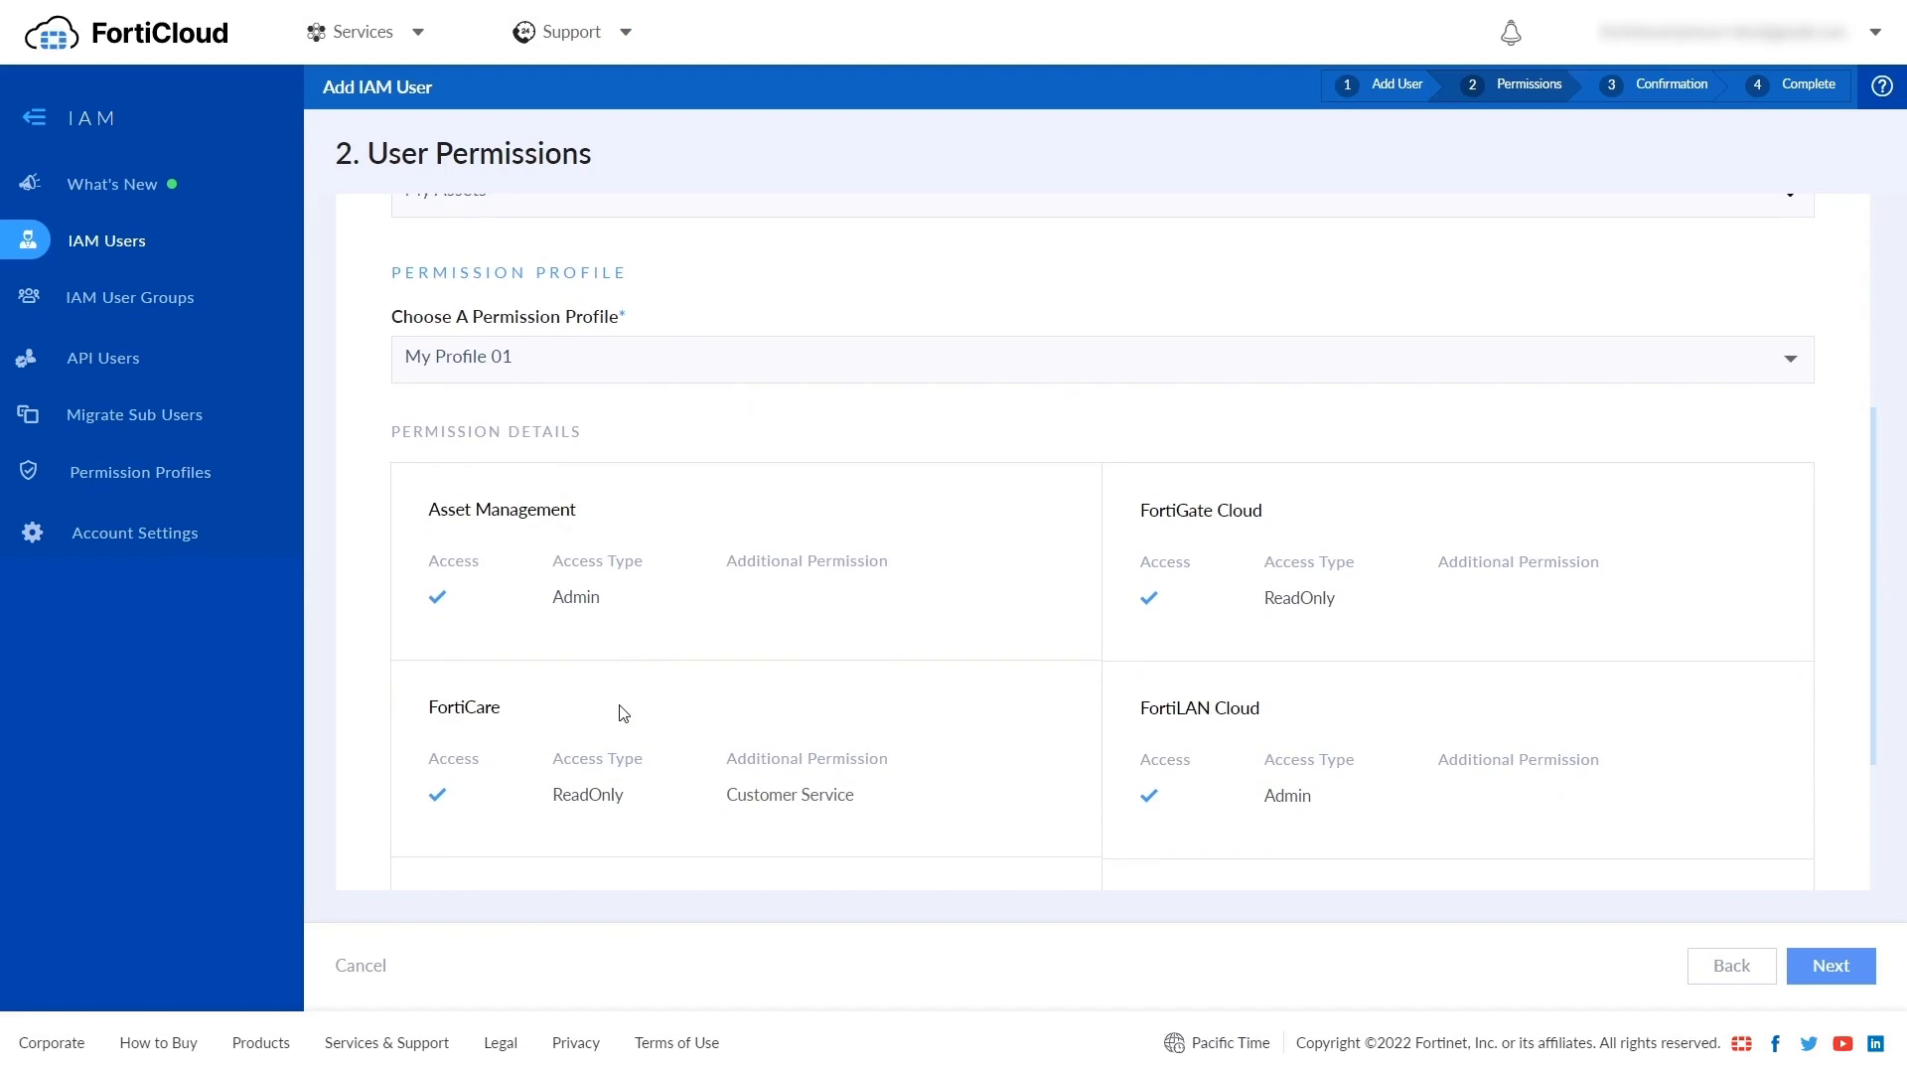
pyautogui.scroll(-3, 576, 586)
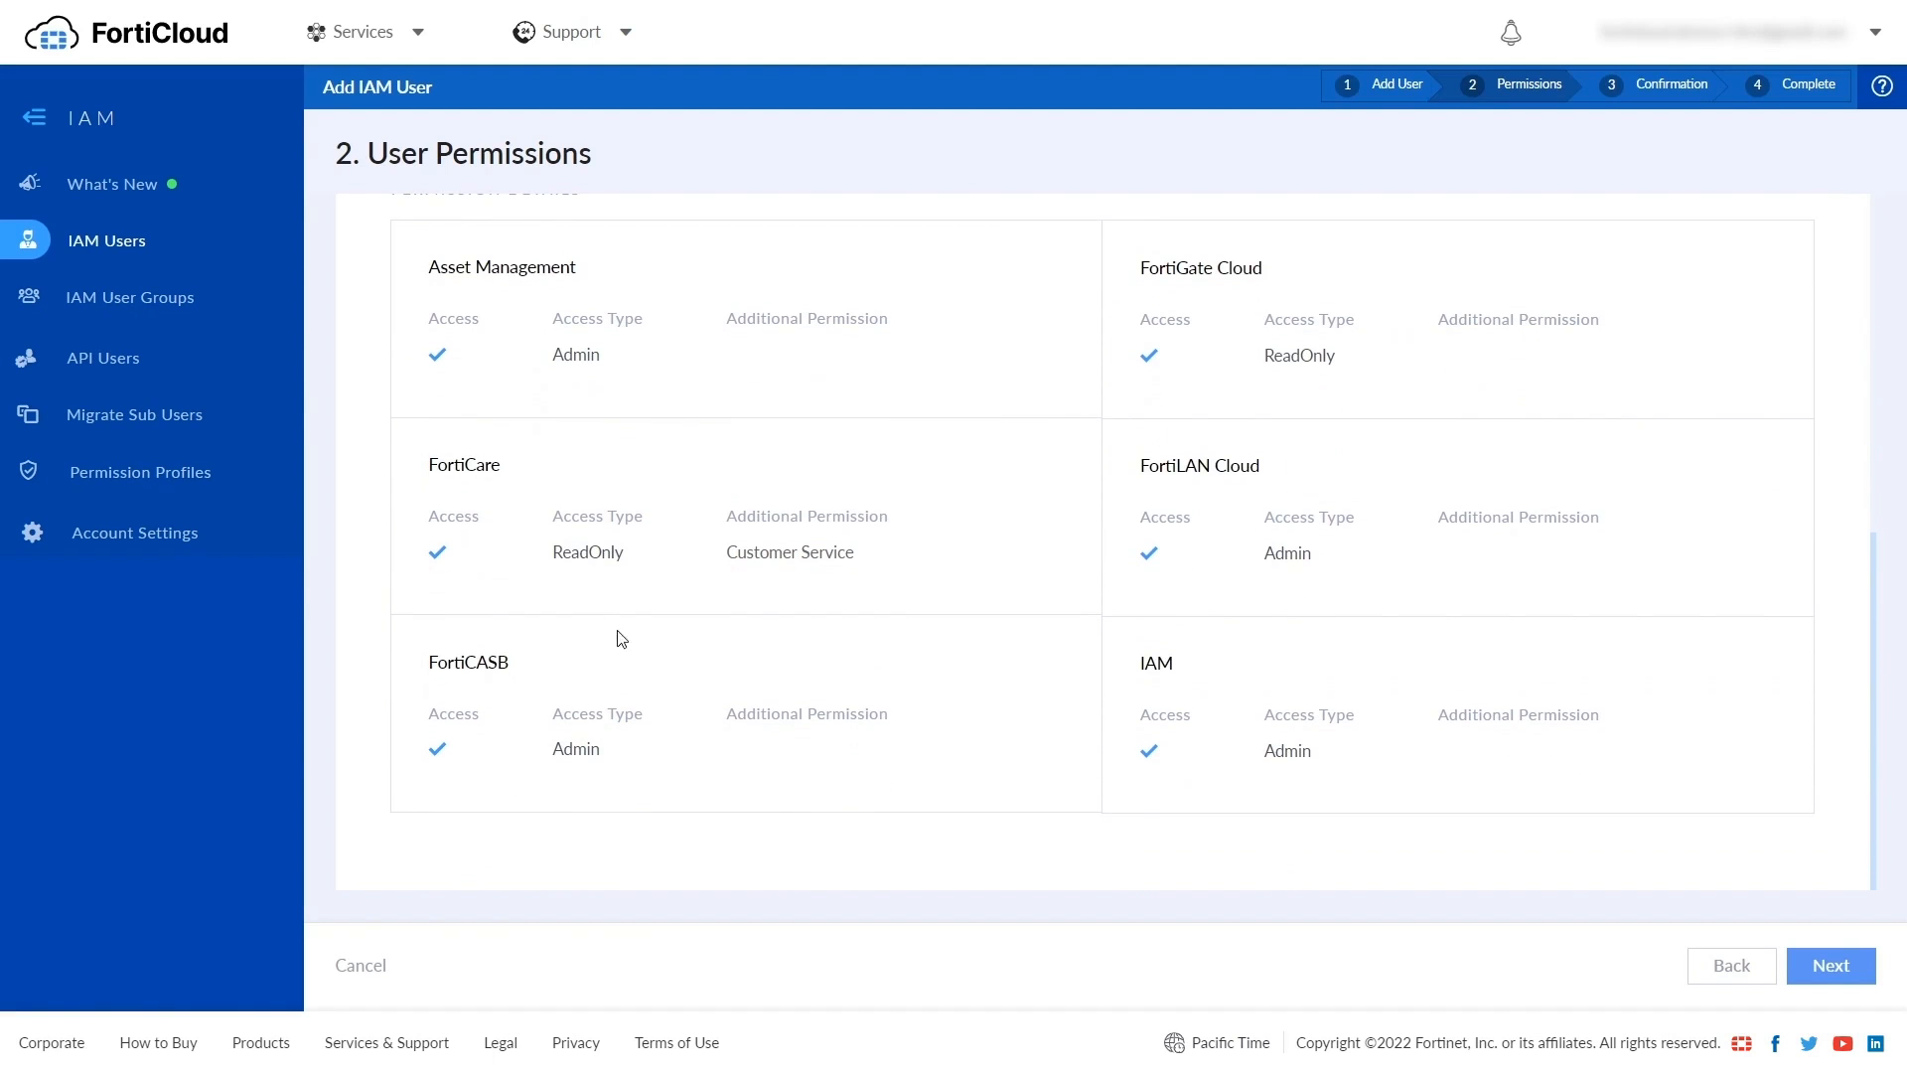
pyautogui.click(1831, 965)
pyautogui.scroll(-4, 719, 451)
pyautogui.scroll(4, 715, 487)
pyautogui.click(1793, 955)
# - Generate a password reset link for Demo User, copy it and close the dialog
pyautogui.scroll(-4, 1242, 467)
pyautogui.scroll(-1, 1228, 455)
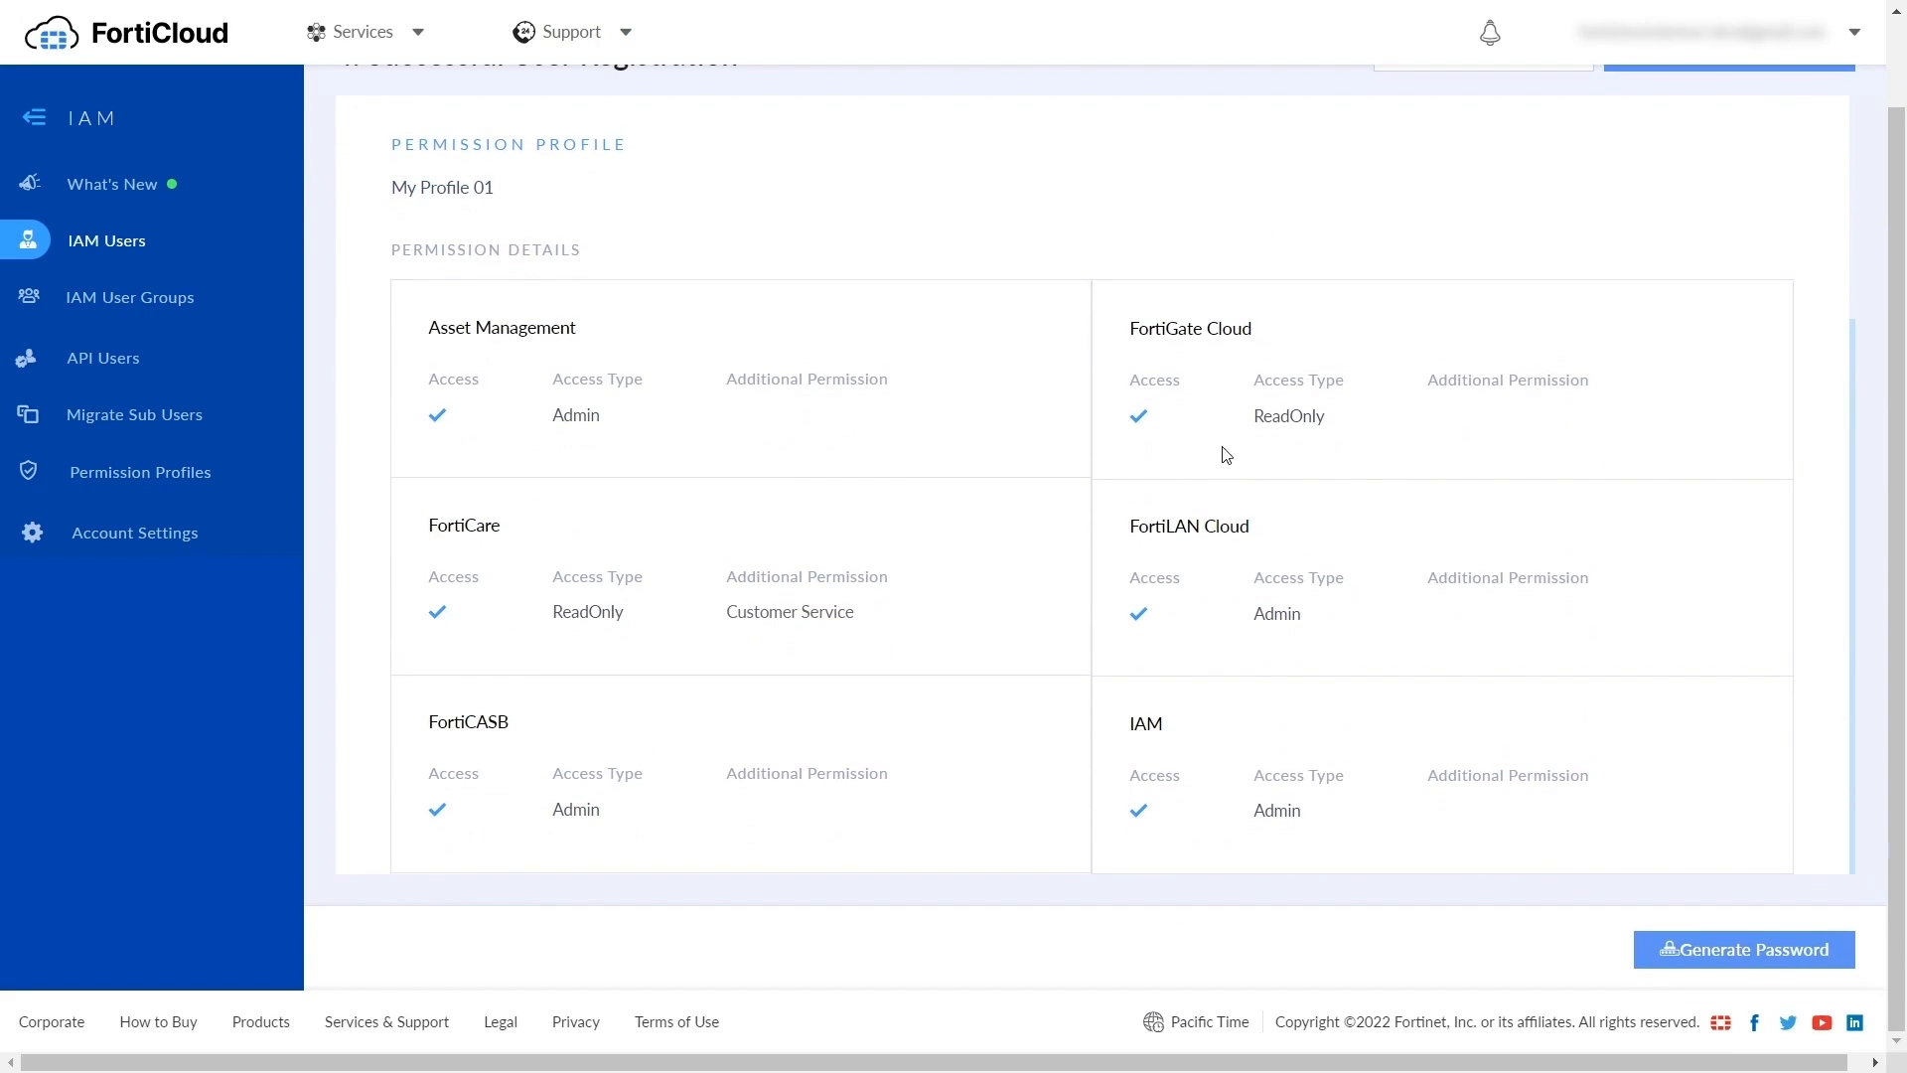
pyautogui.click(1704, 956)
pyautogui.click(1375, 640)
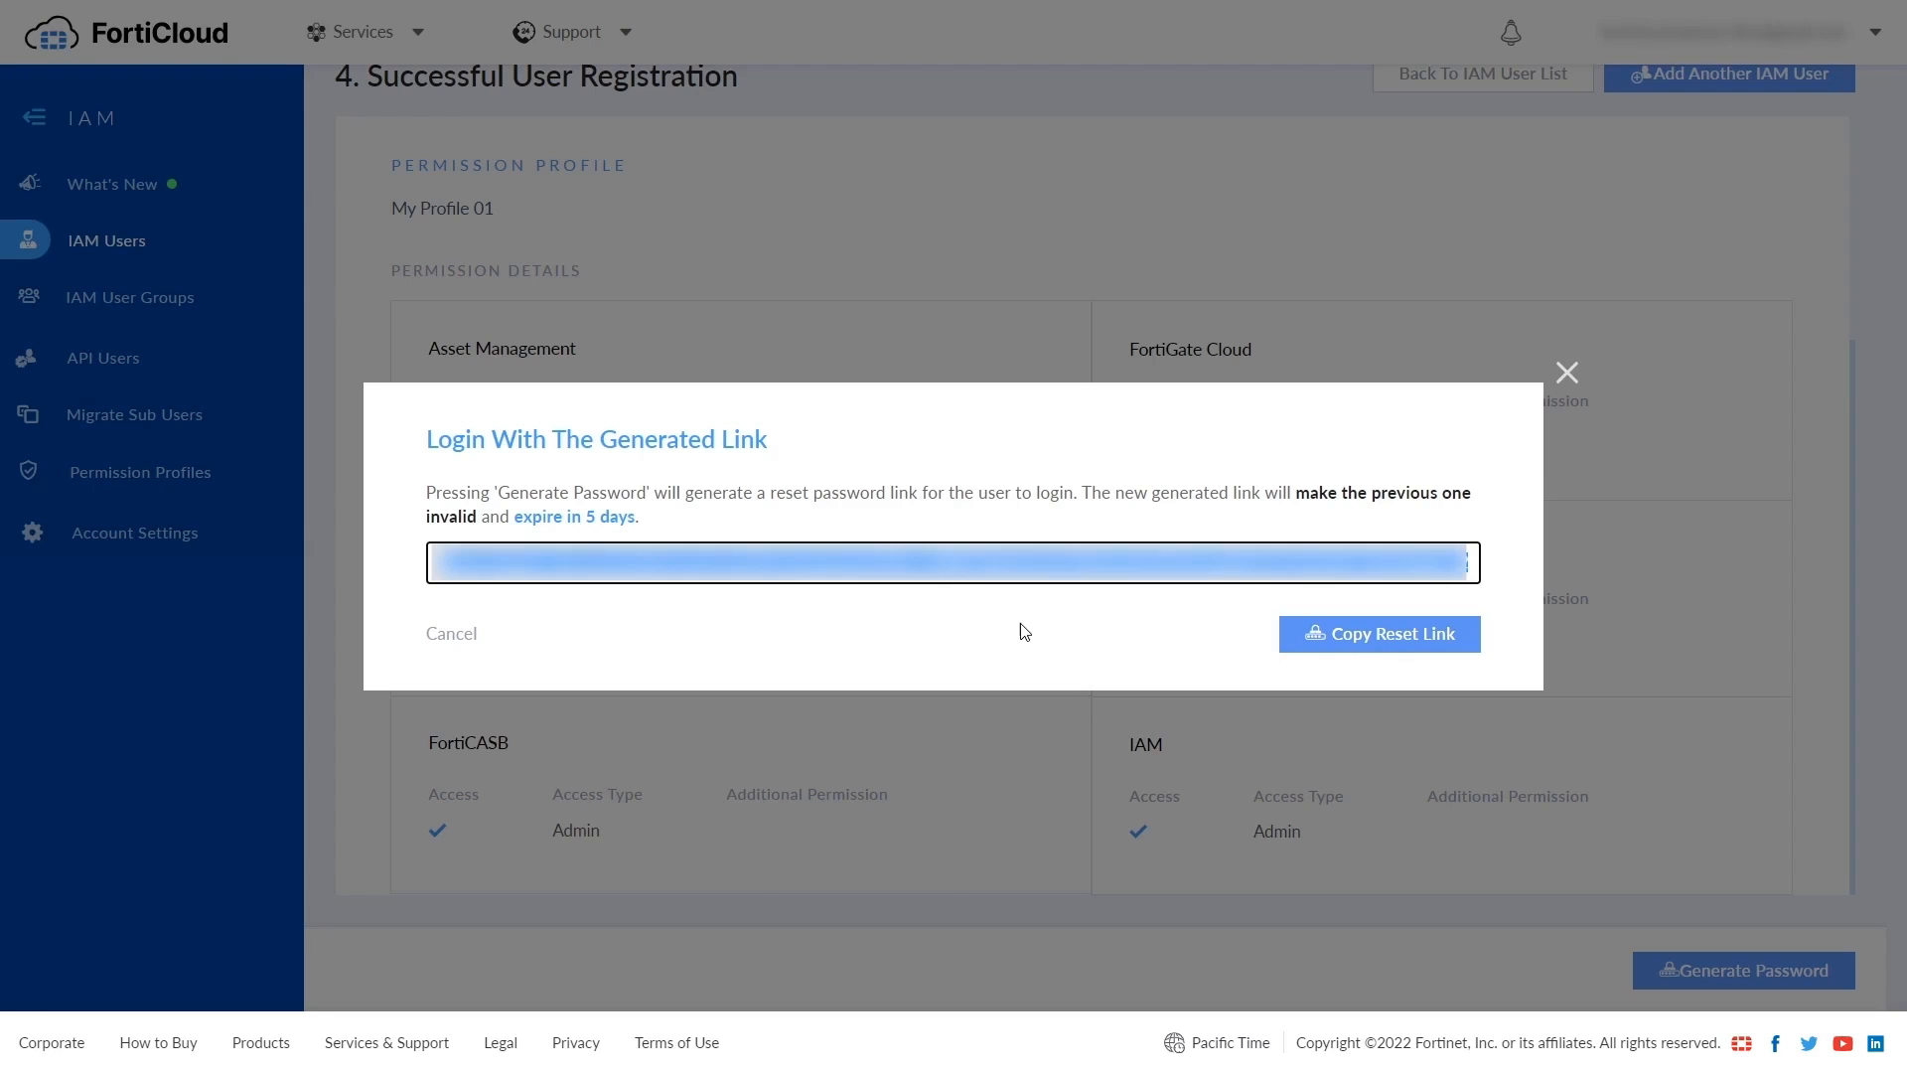
pyautogui.click(1028, 632)
pyautogui.click(1361, 649)
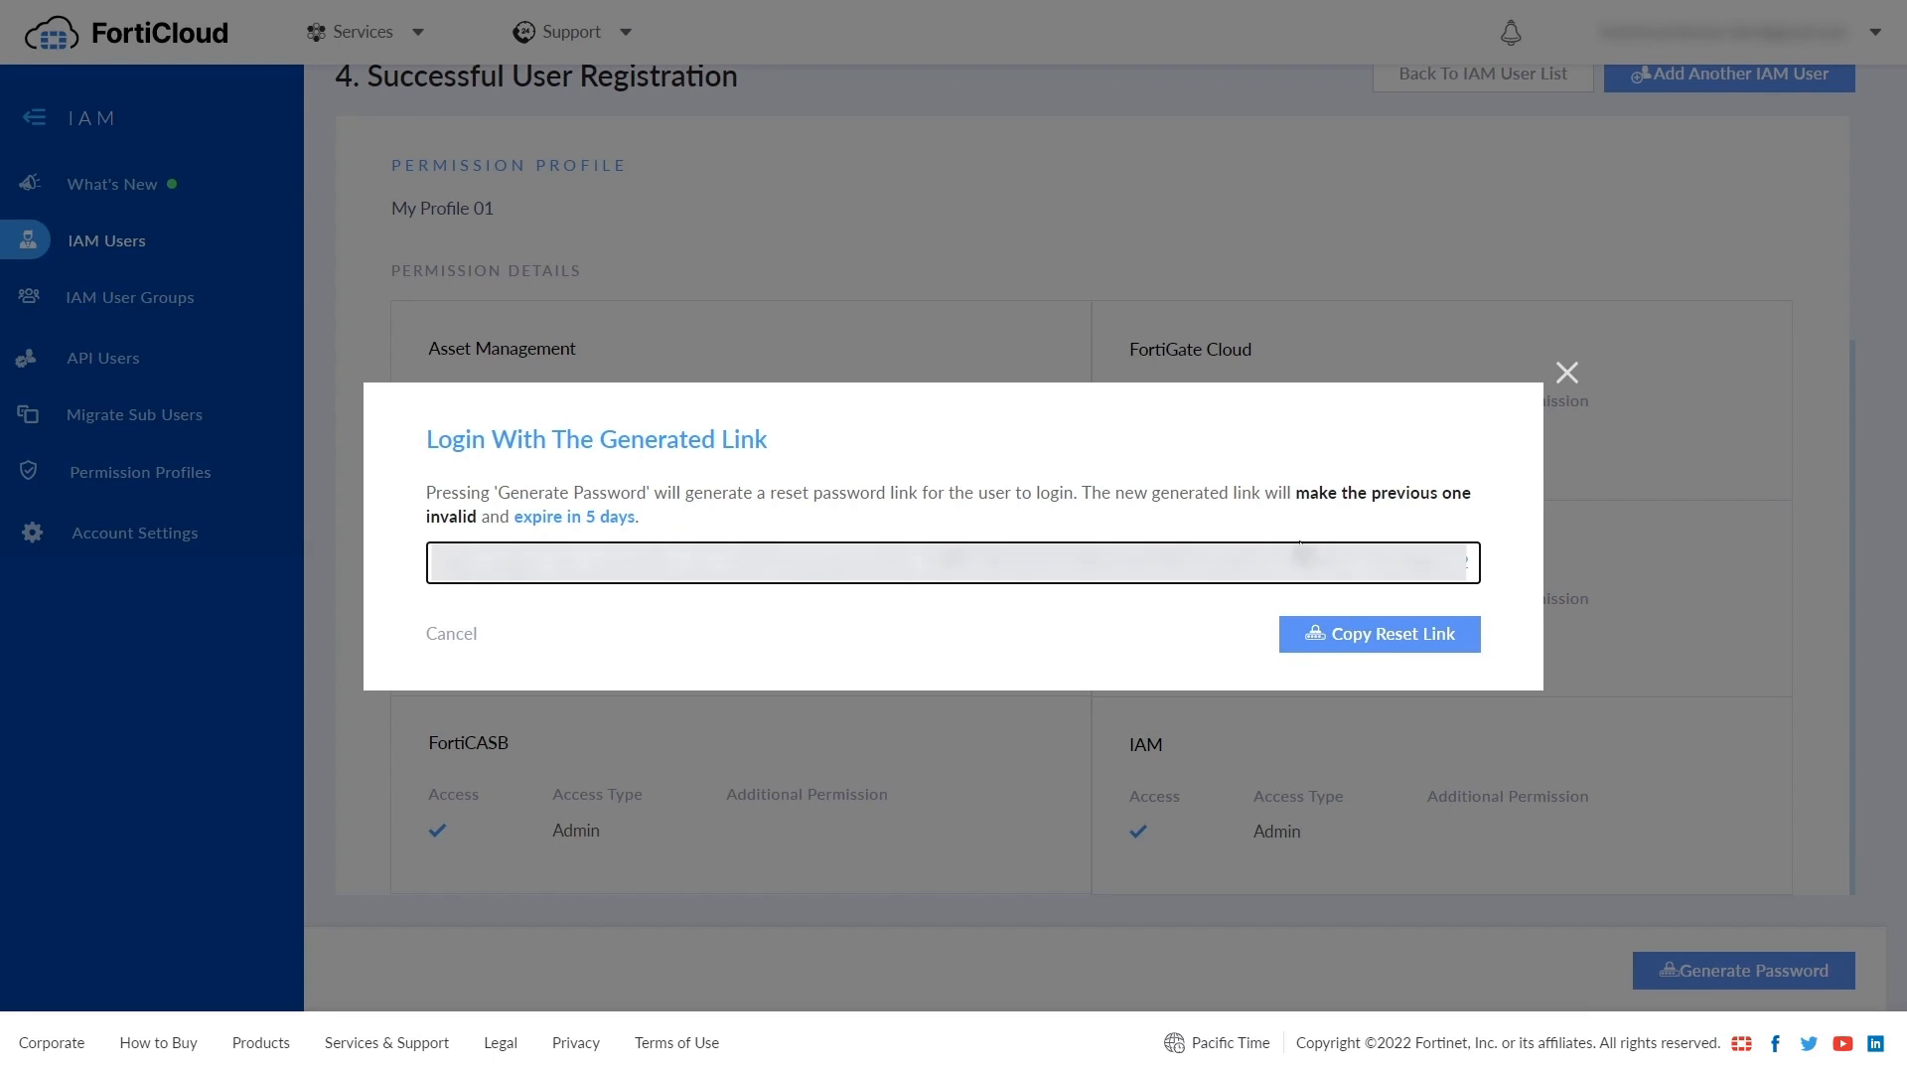
pyautogui.click(1567, 374)
# - Show the IAM User Groups list with Group 1, Group 2 and Group 3
pyautogui.scroll(3, 1188, 413)
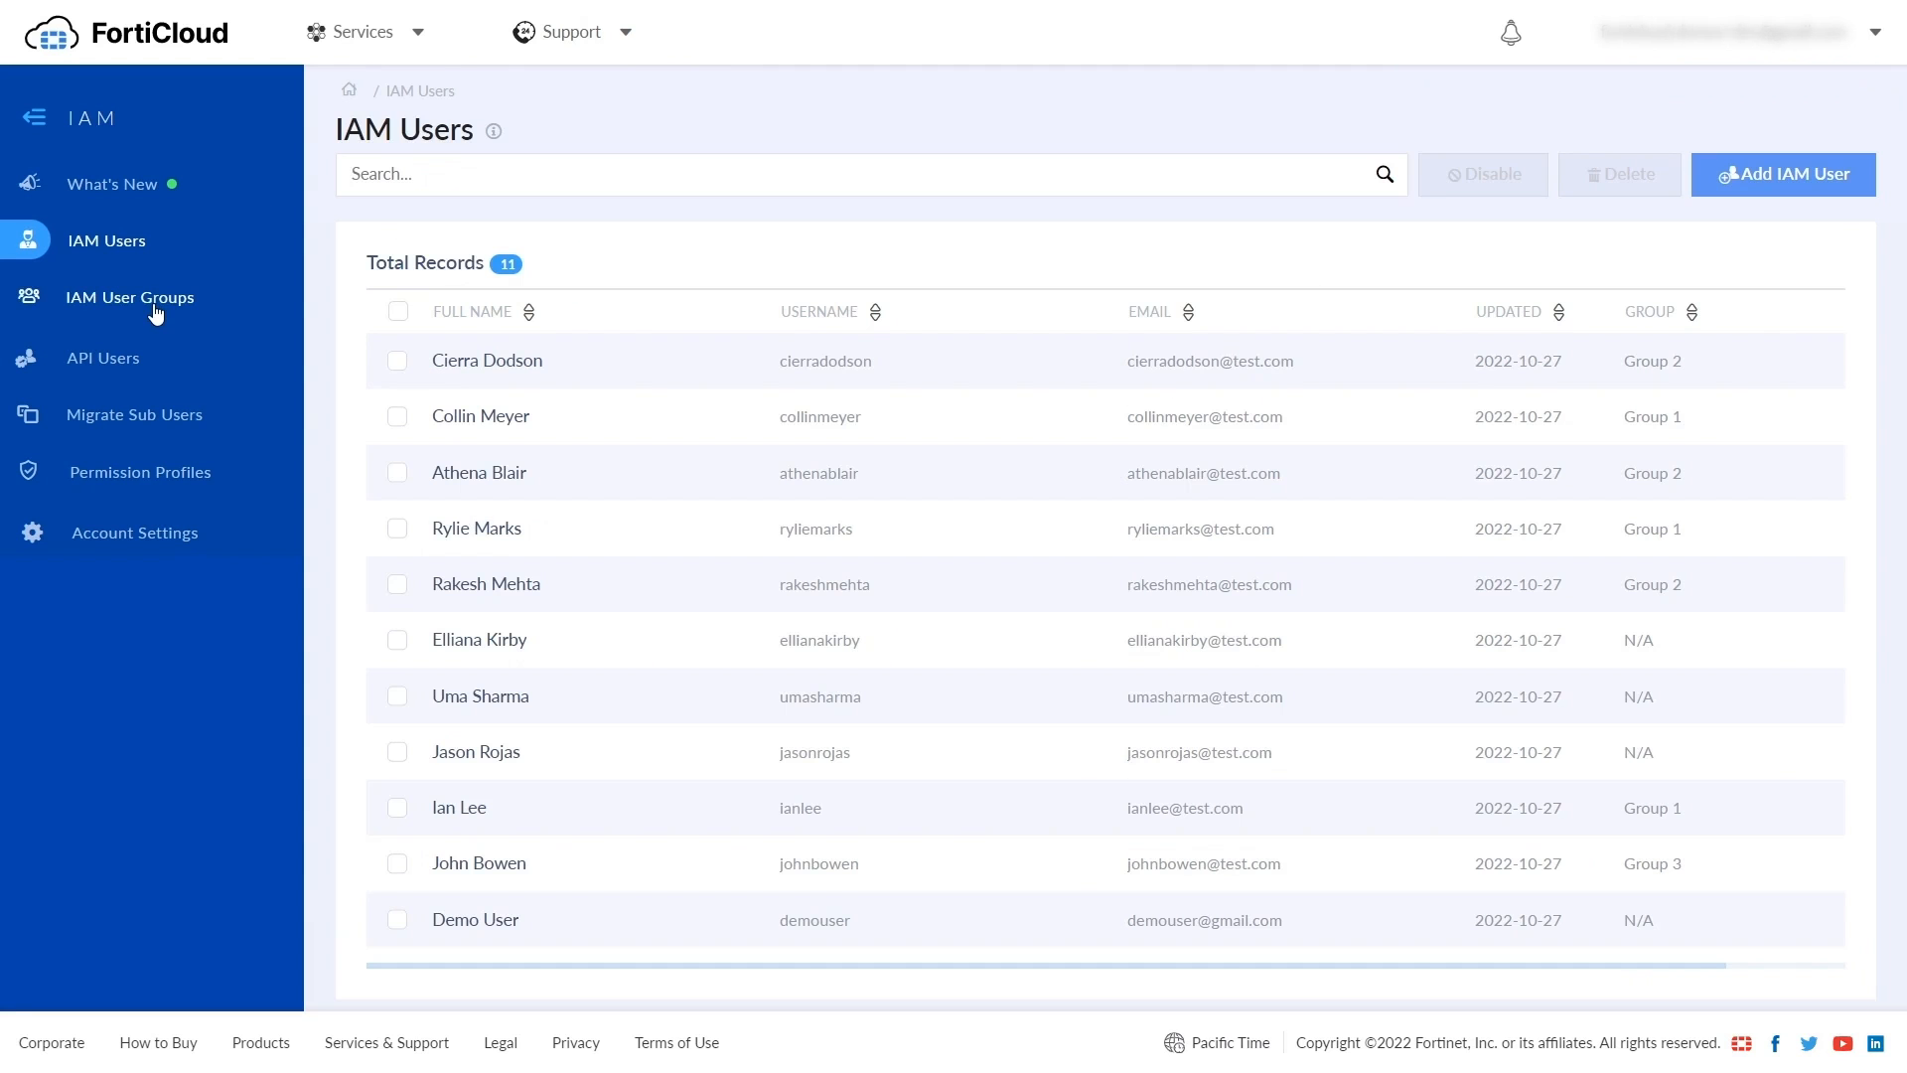
pyautogui.click(154, 307)
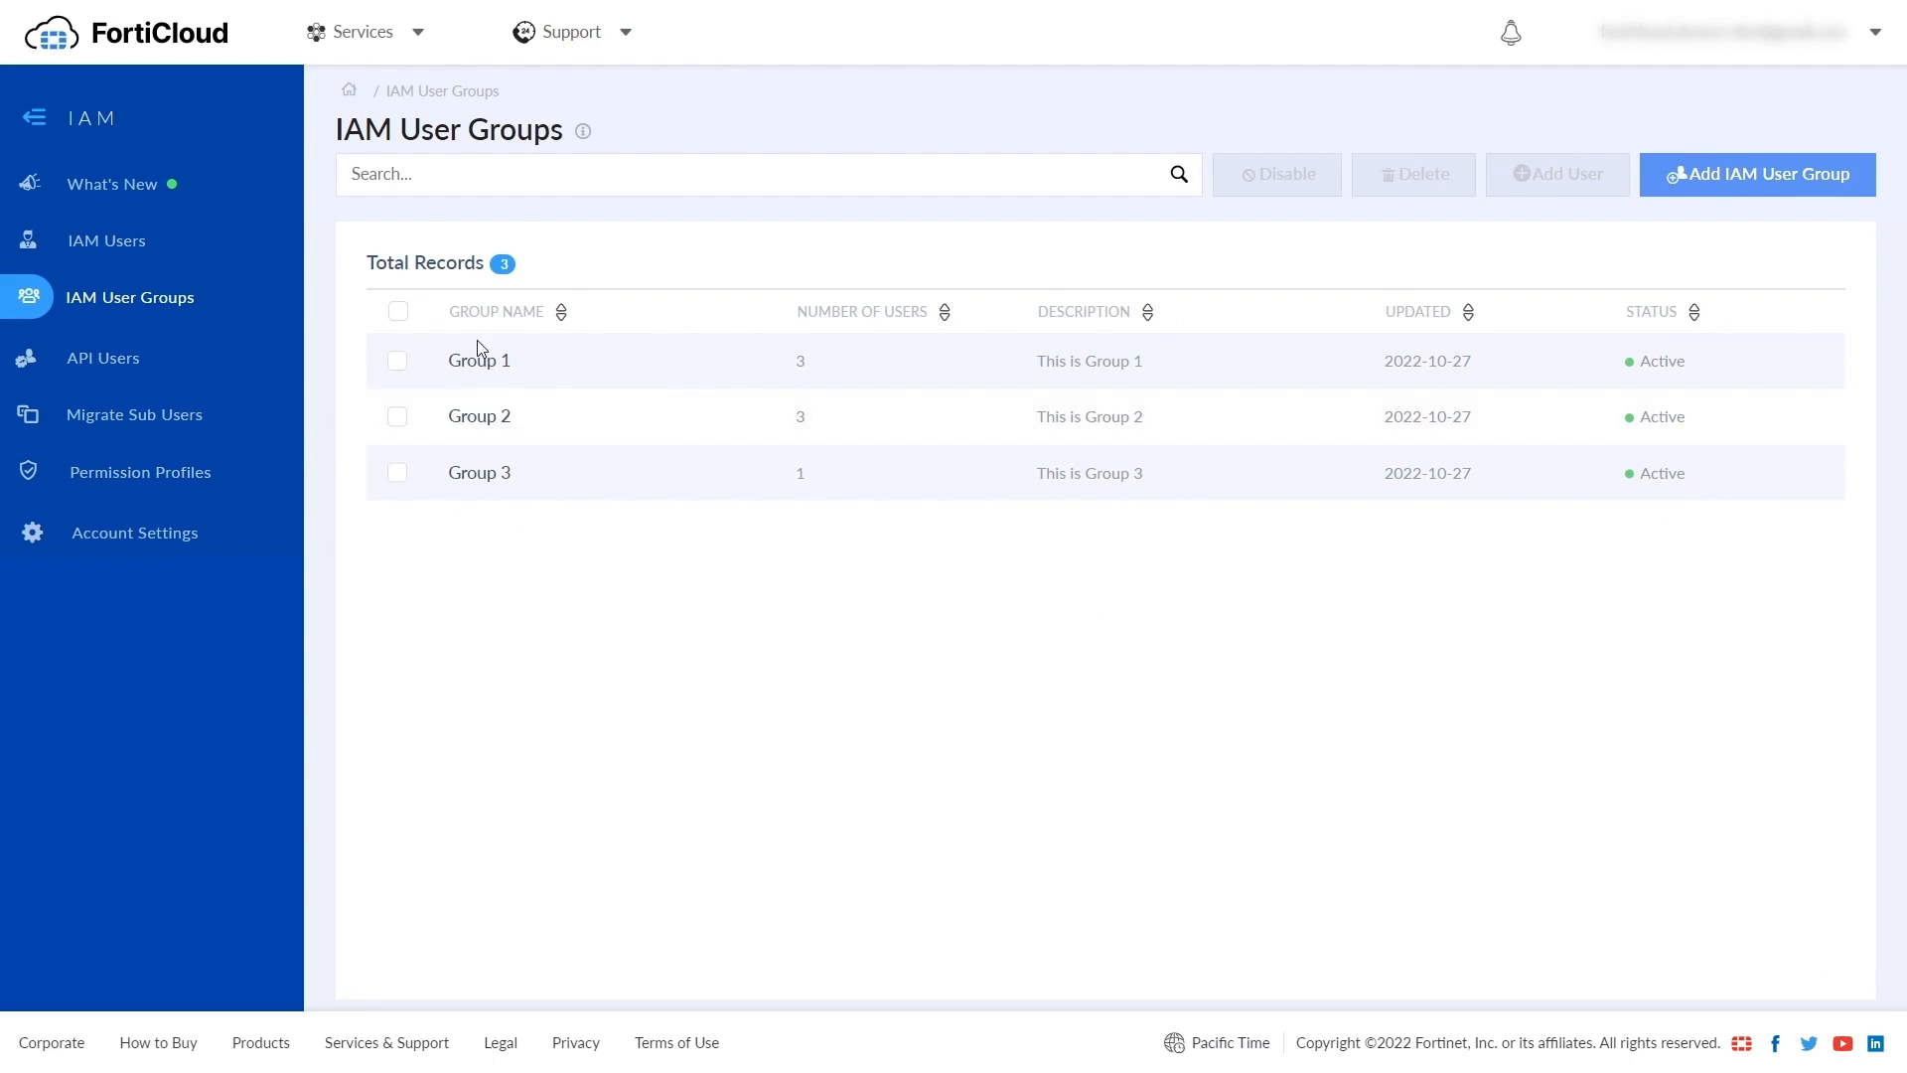
# - Start a new IAM user group named 'Demo group' described as 'This is a demo group'
pyautogui.click(1729, 189)
pyautogui.click(630, 294)
pyautogui.write('Demo group')
pyautogui.click(603, 368)
pyautogui.write('This i')
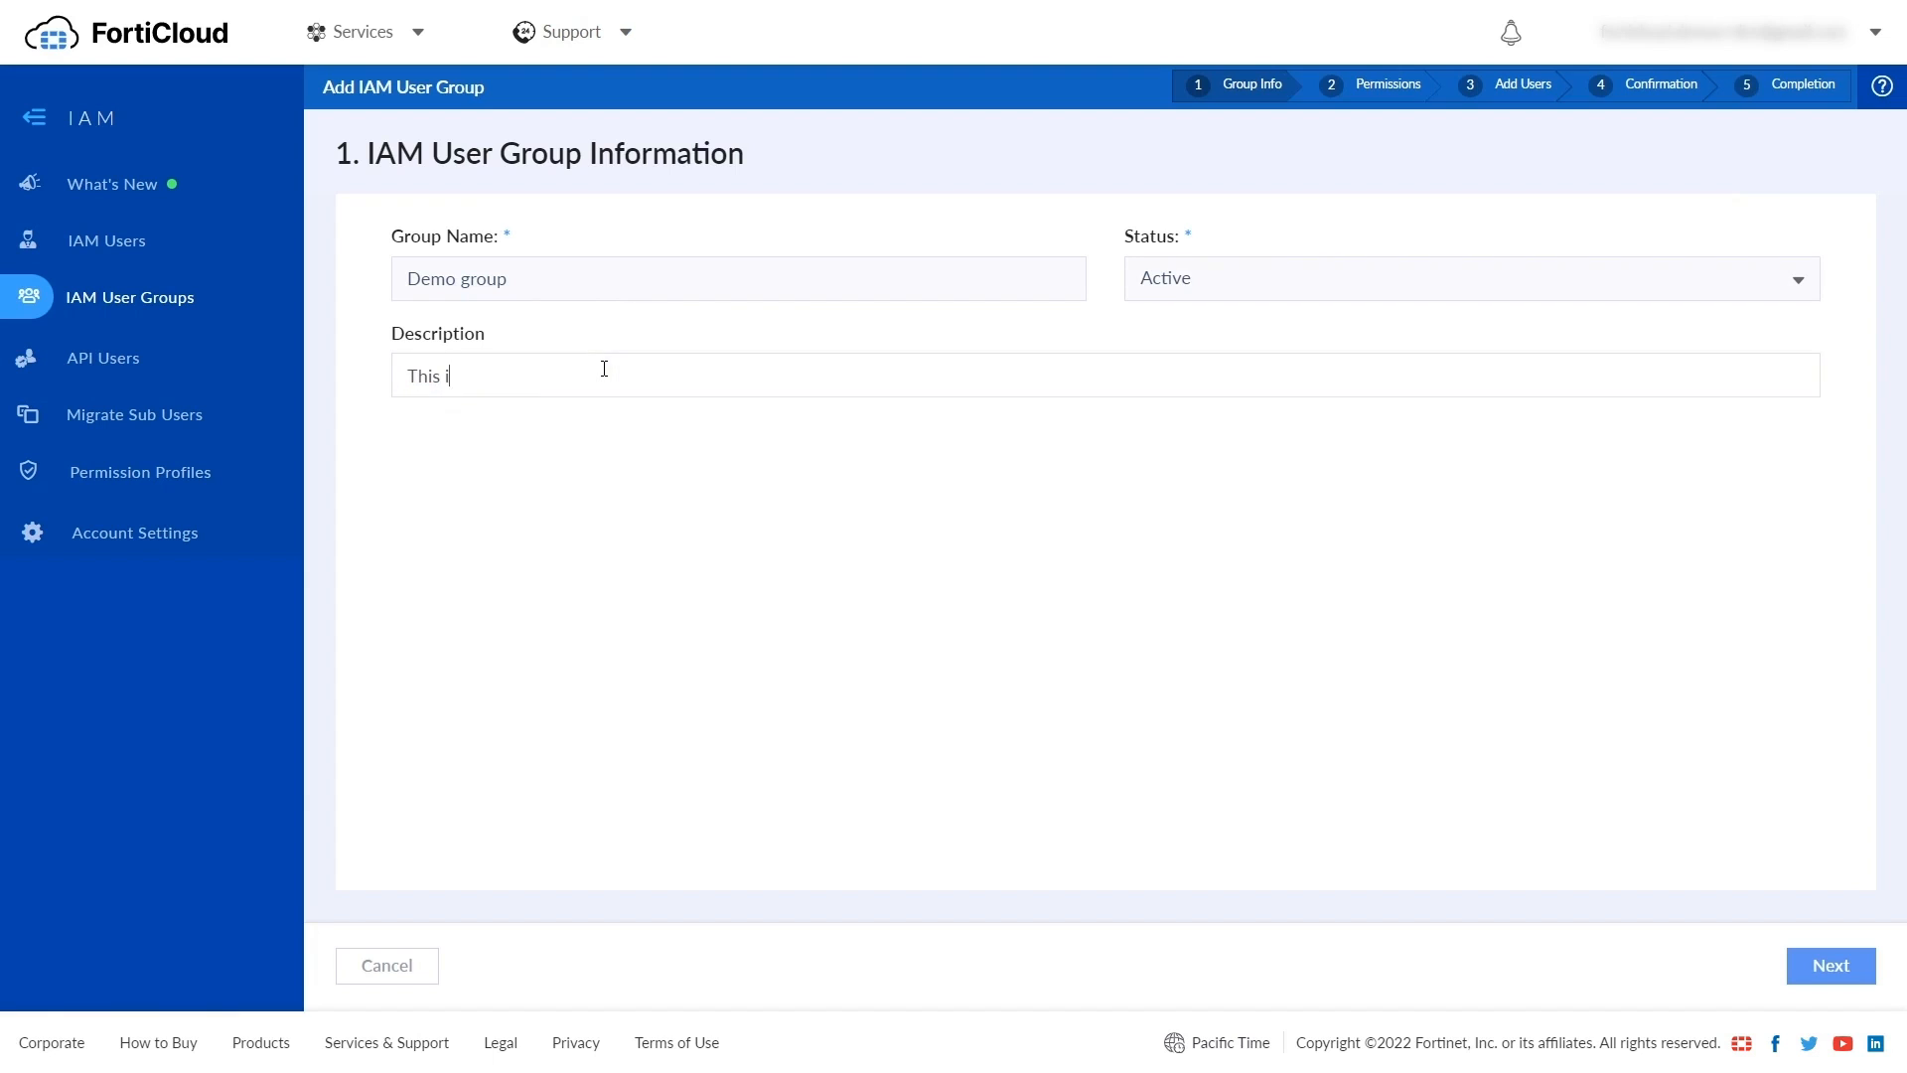
pyautogui.write('s a demo group')
pyautogui.click(1831, 965)
# - Assign Read Only Profile 02 to the group and add two existing users
pyautogui.click(544, 512)
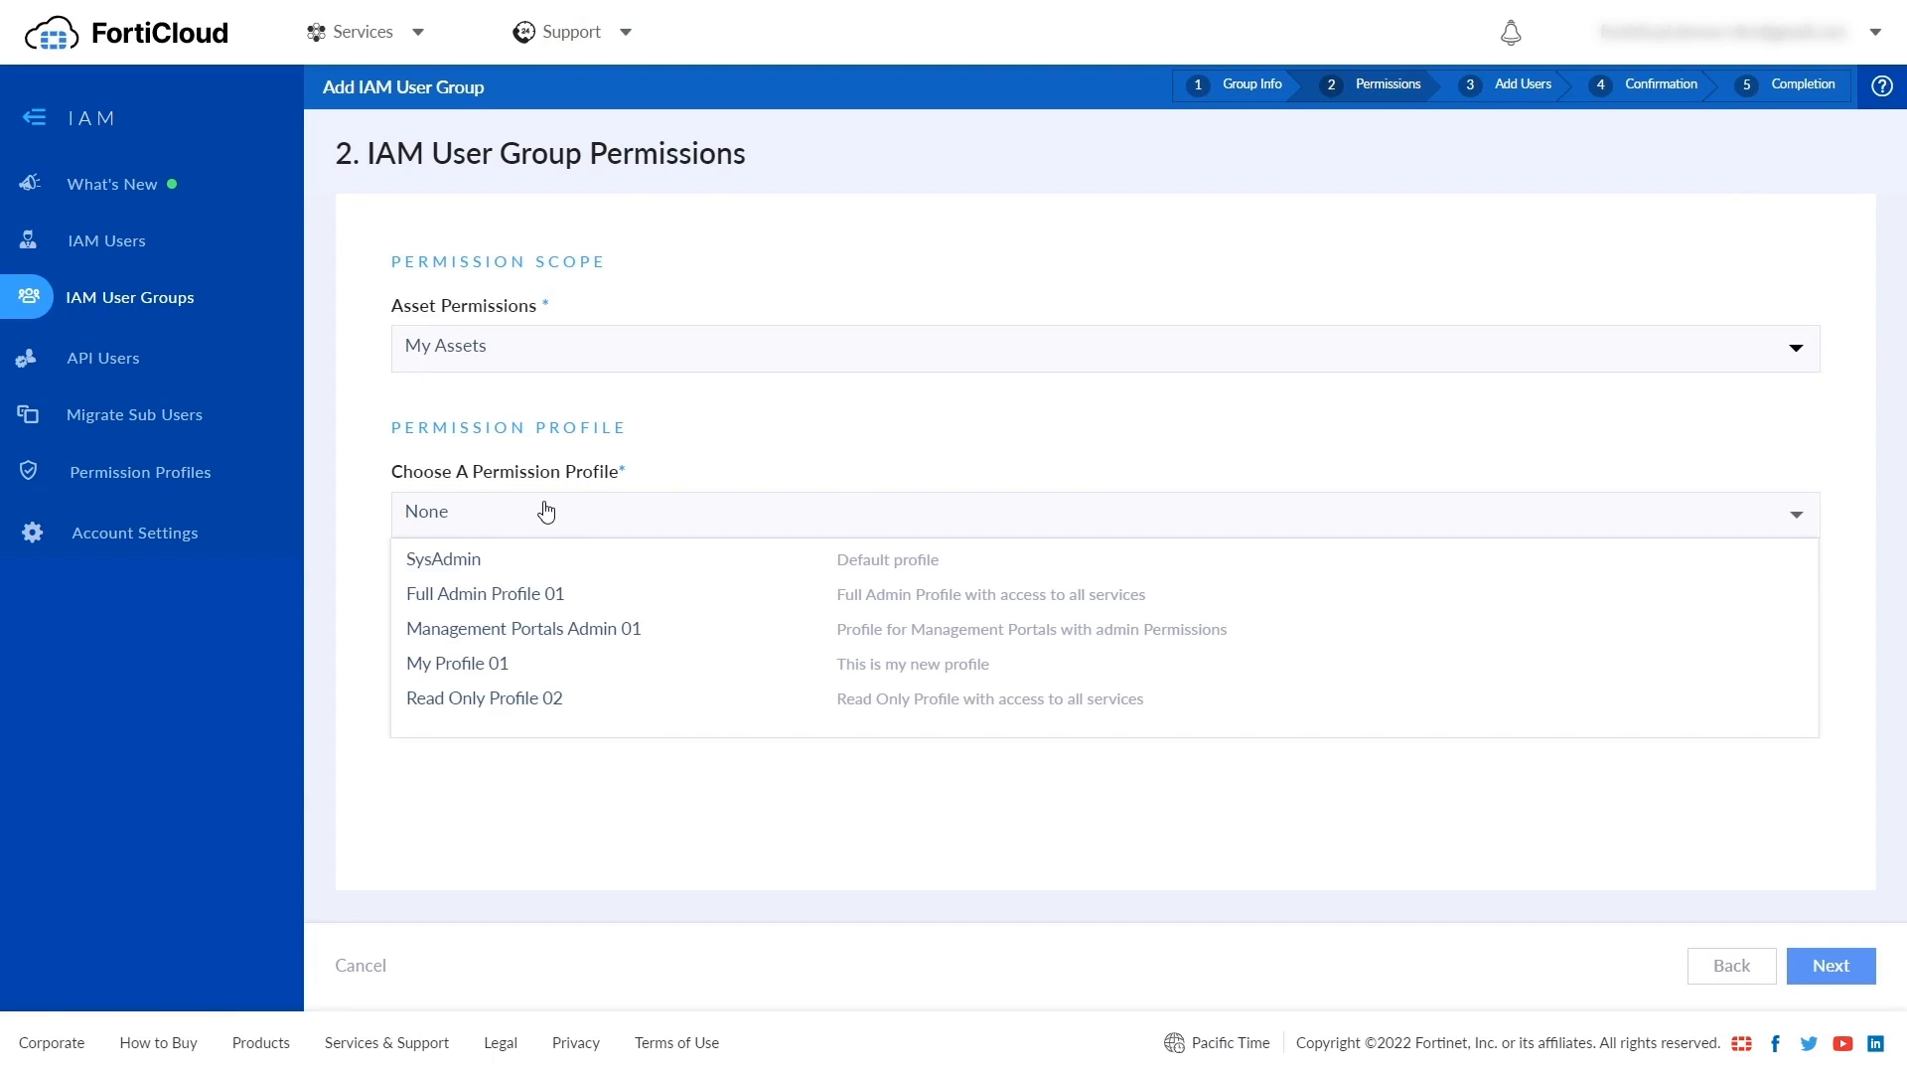
pyautogui.click(496, 707)
pyautogui.click(1831, 966)
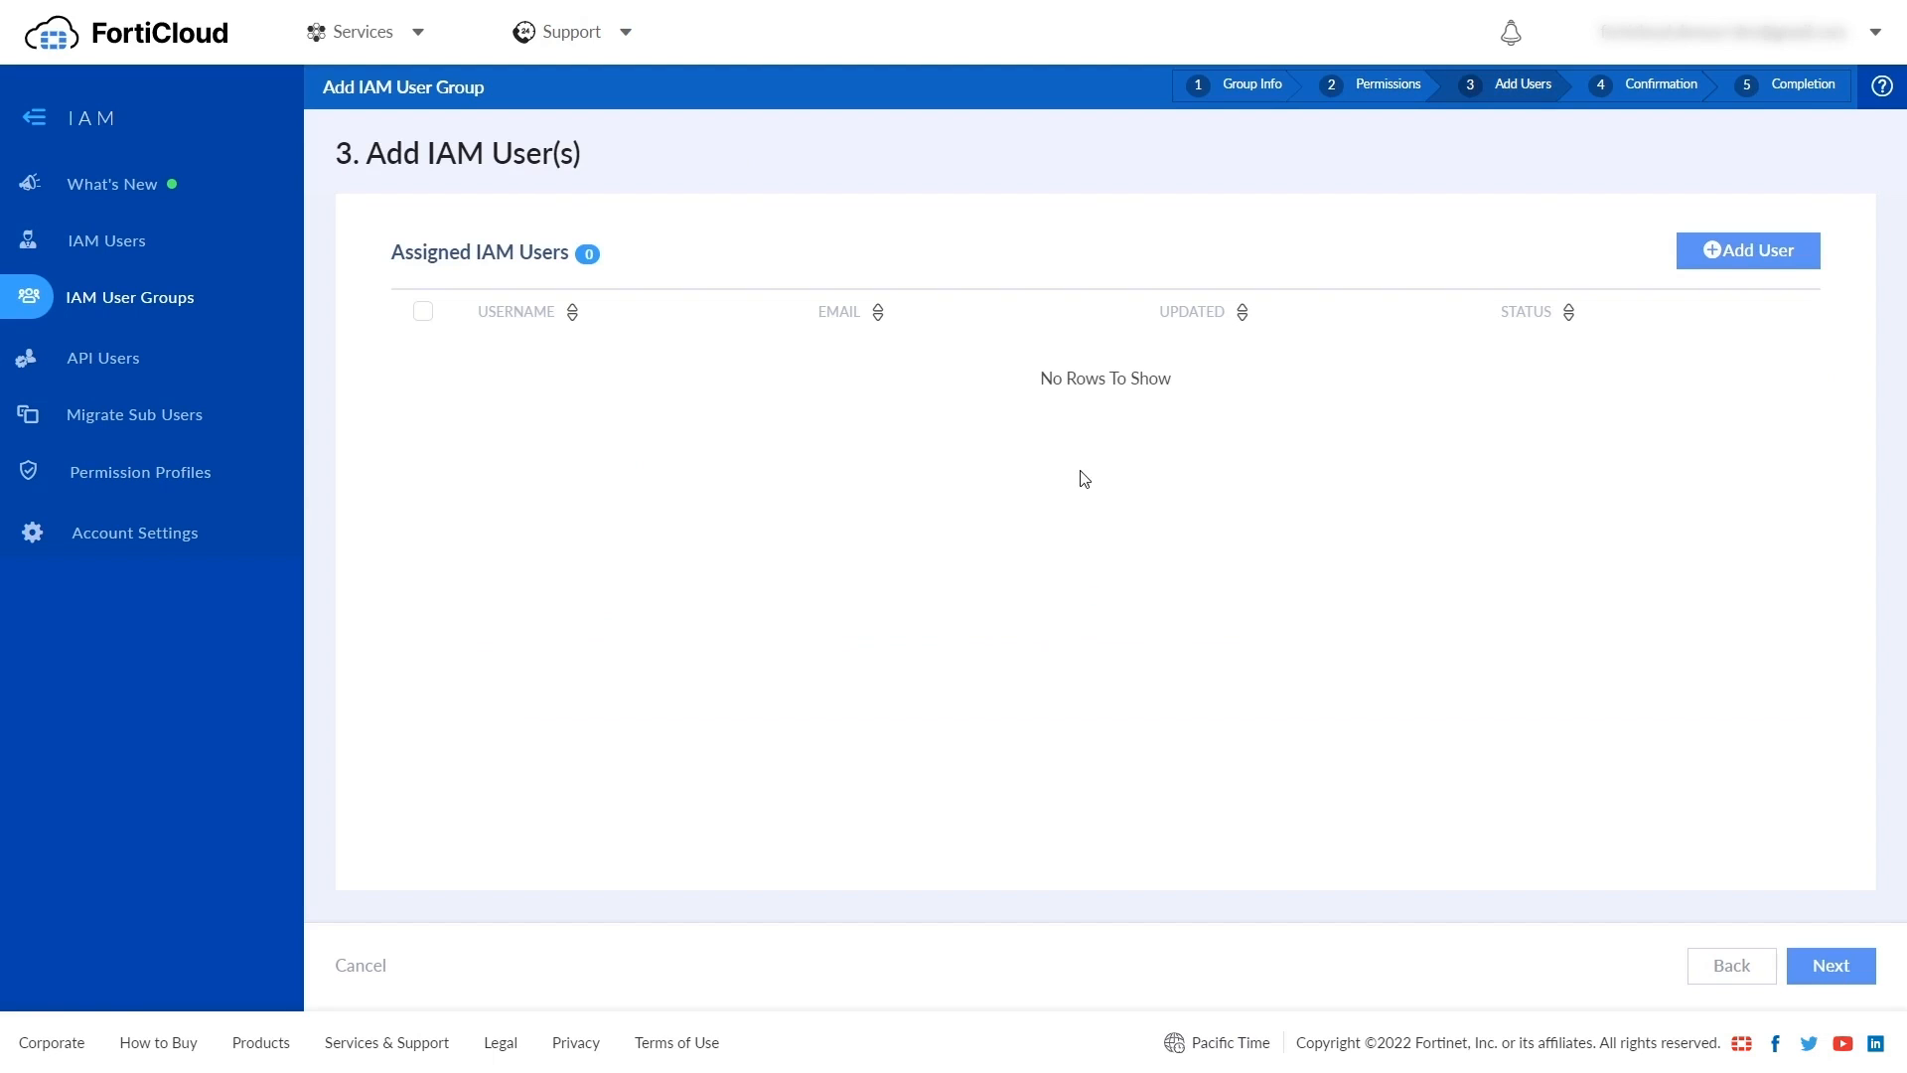
pyautogui.click(1738, 259)
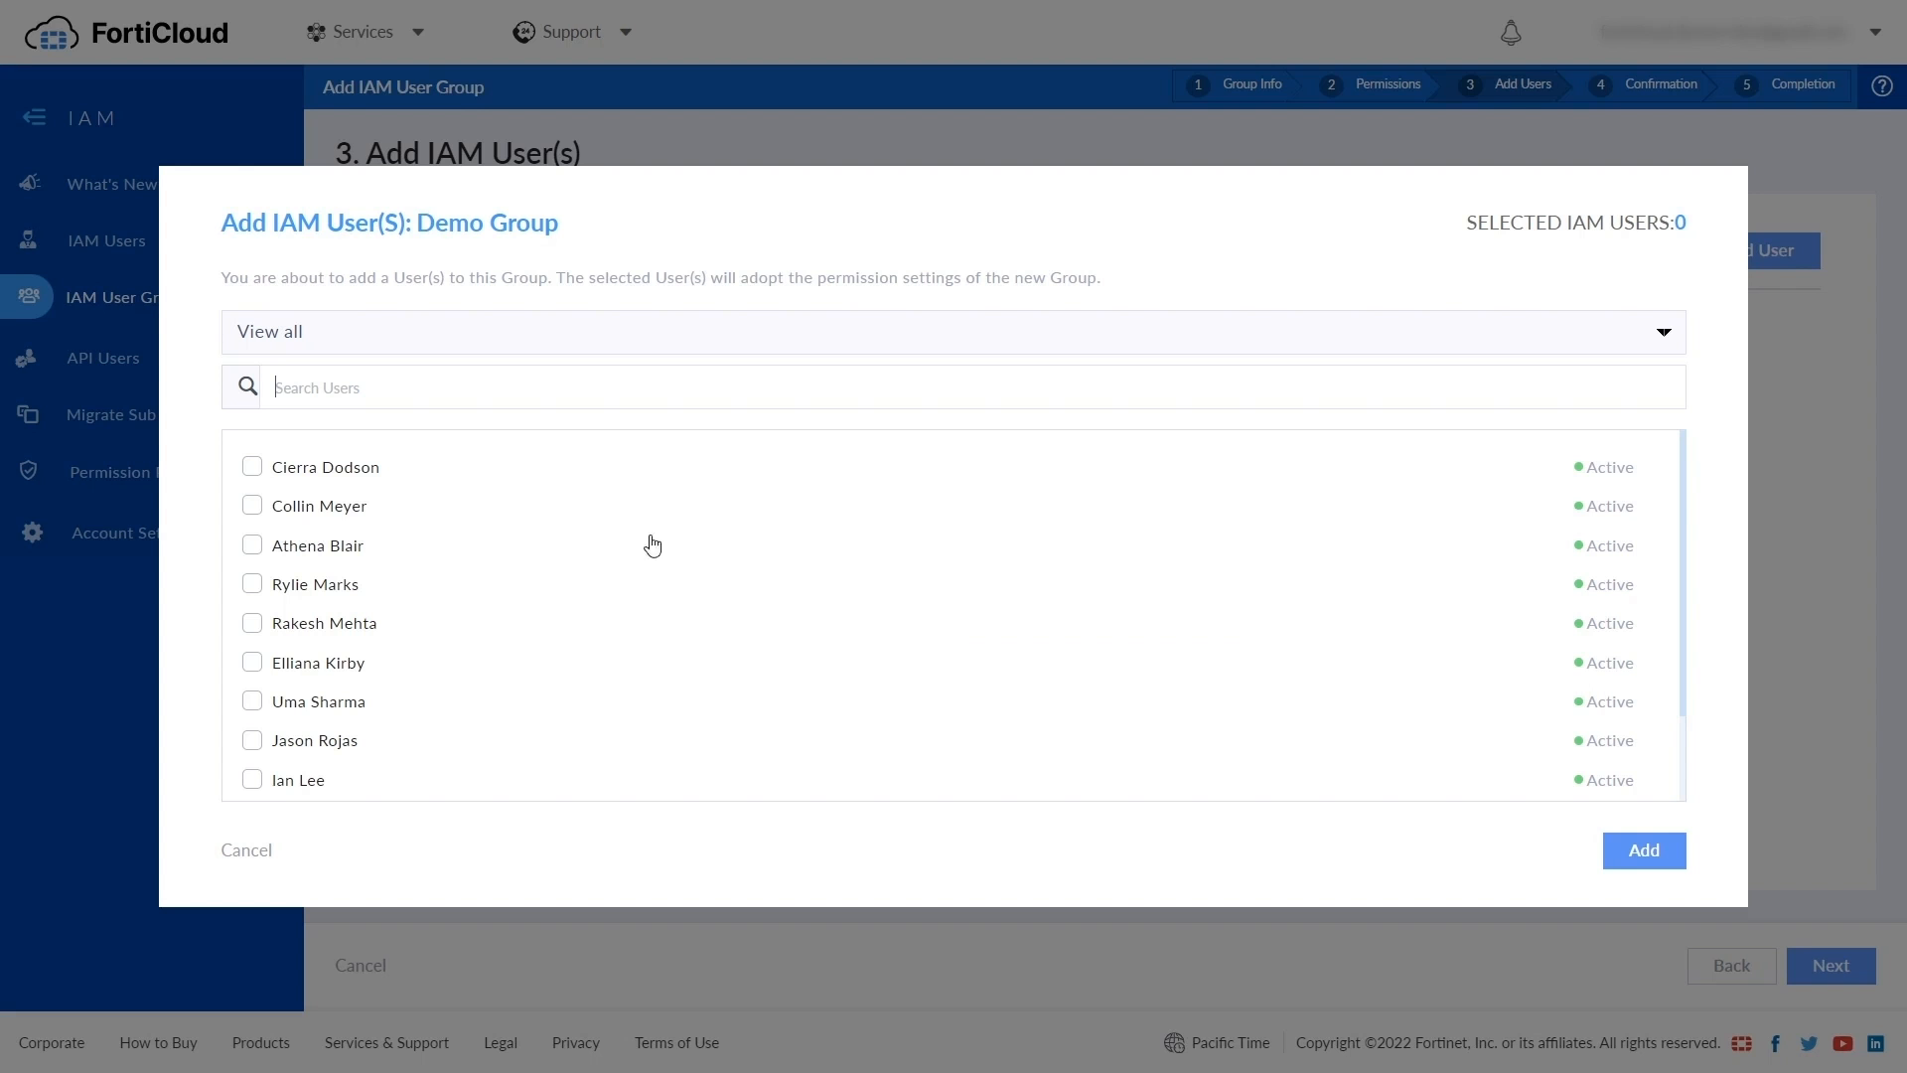
pyautogui.scroll(-2, 260, 586)
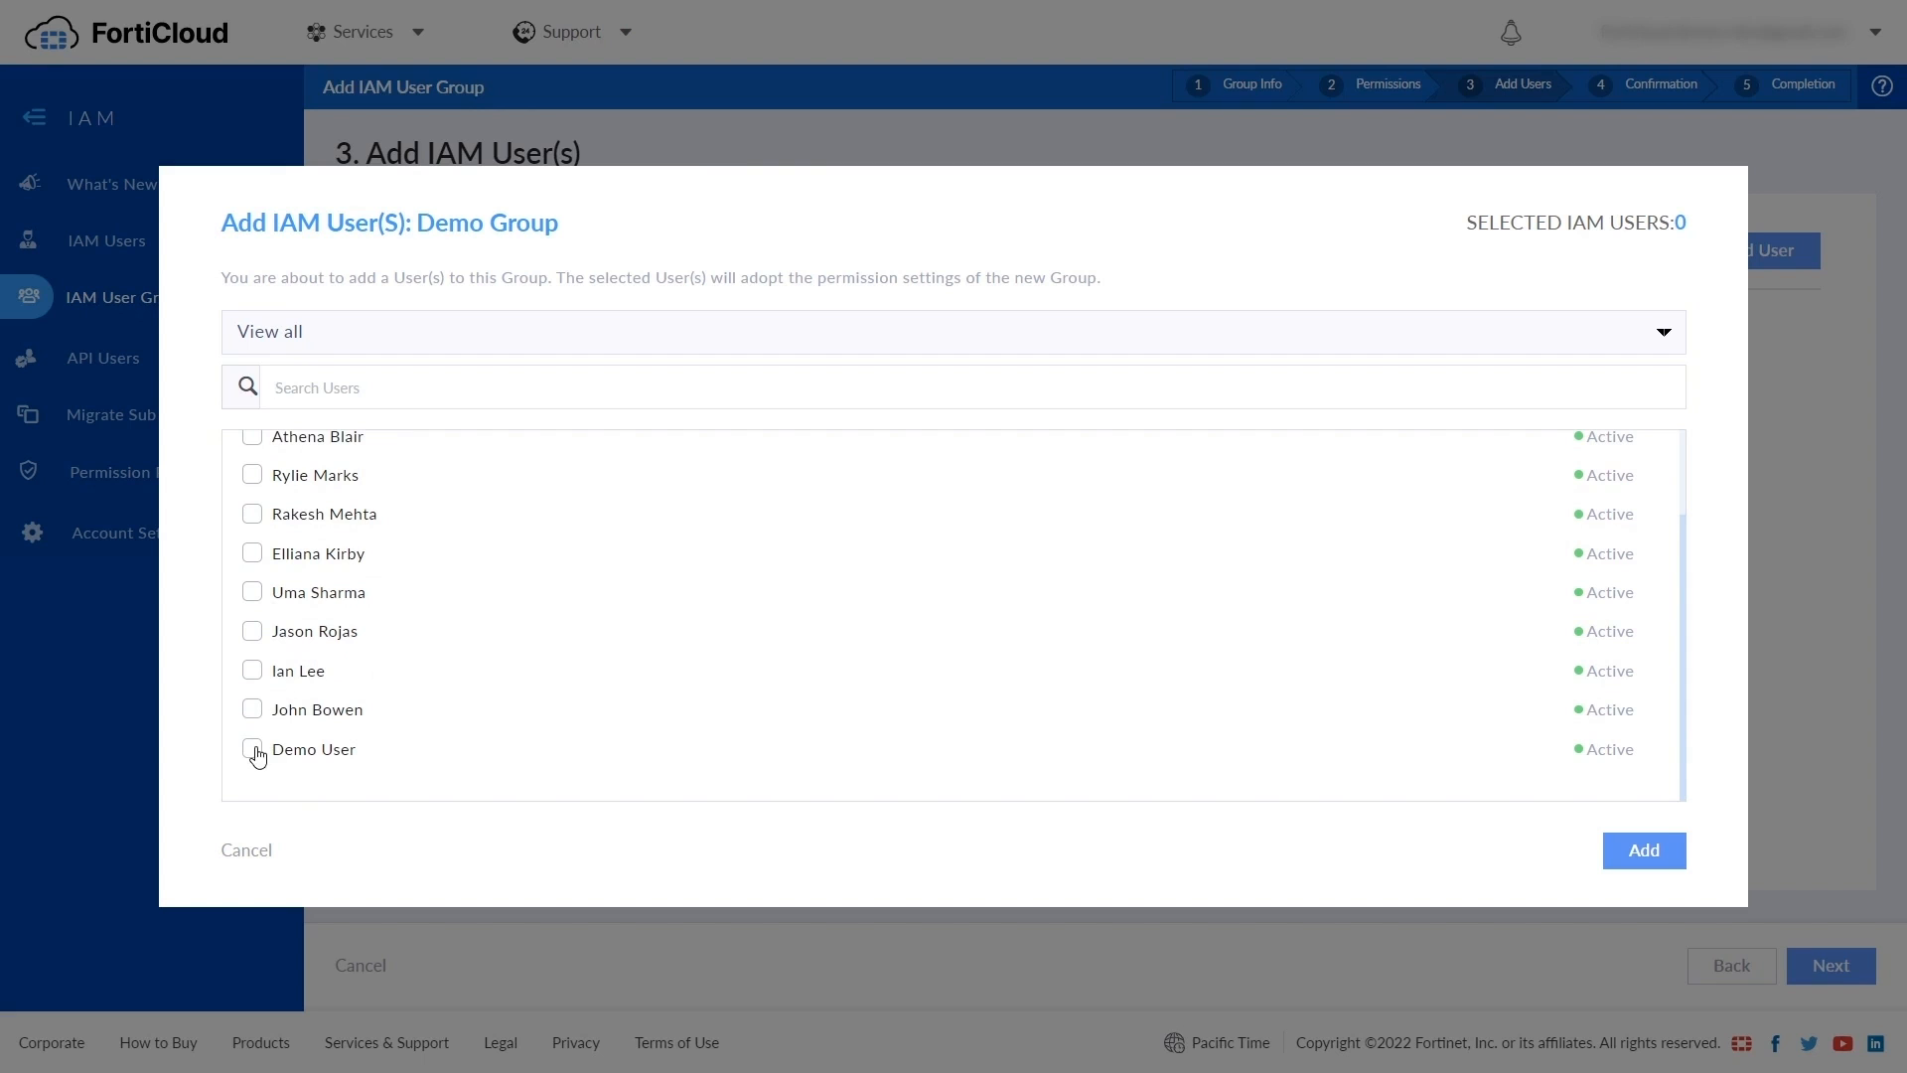
pyautogui.click(251, 711)
pyautogui.click(253, 671)
pyautogui.click(1644, 850)
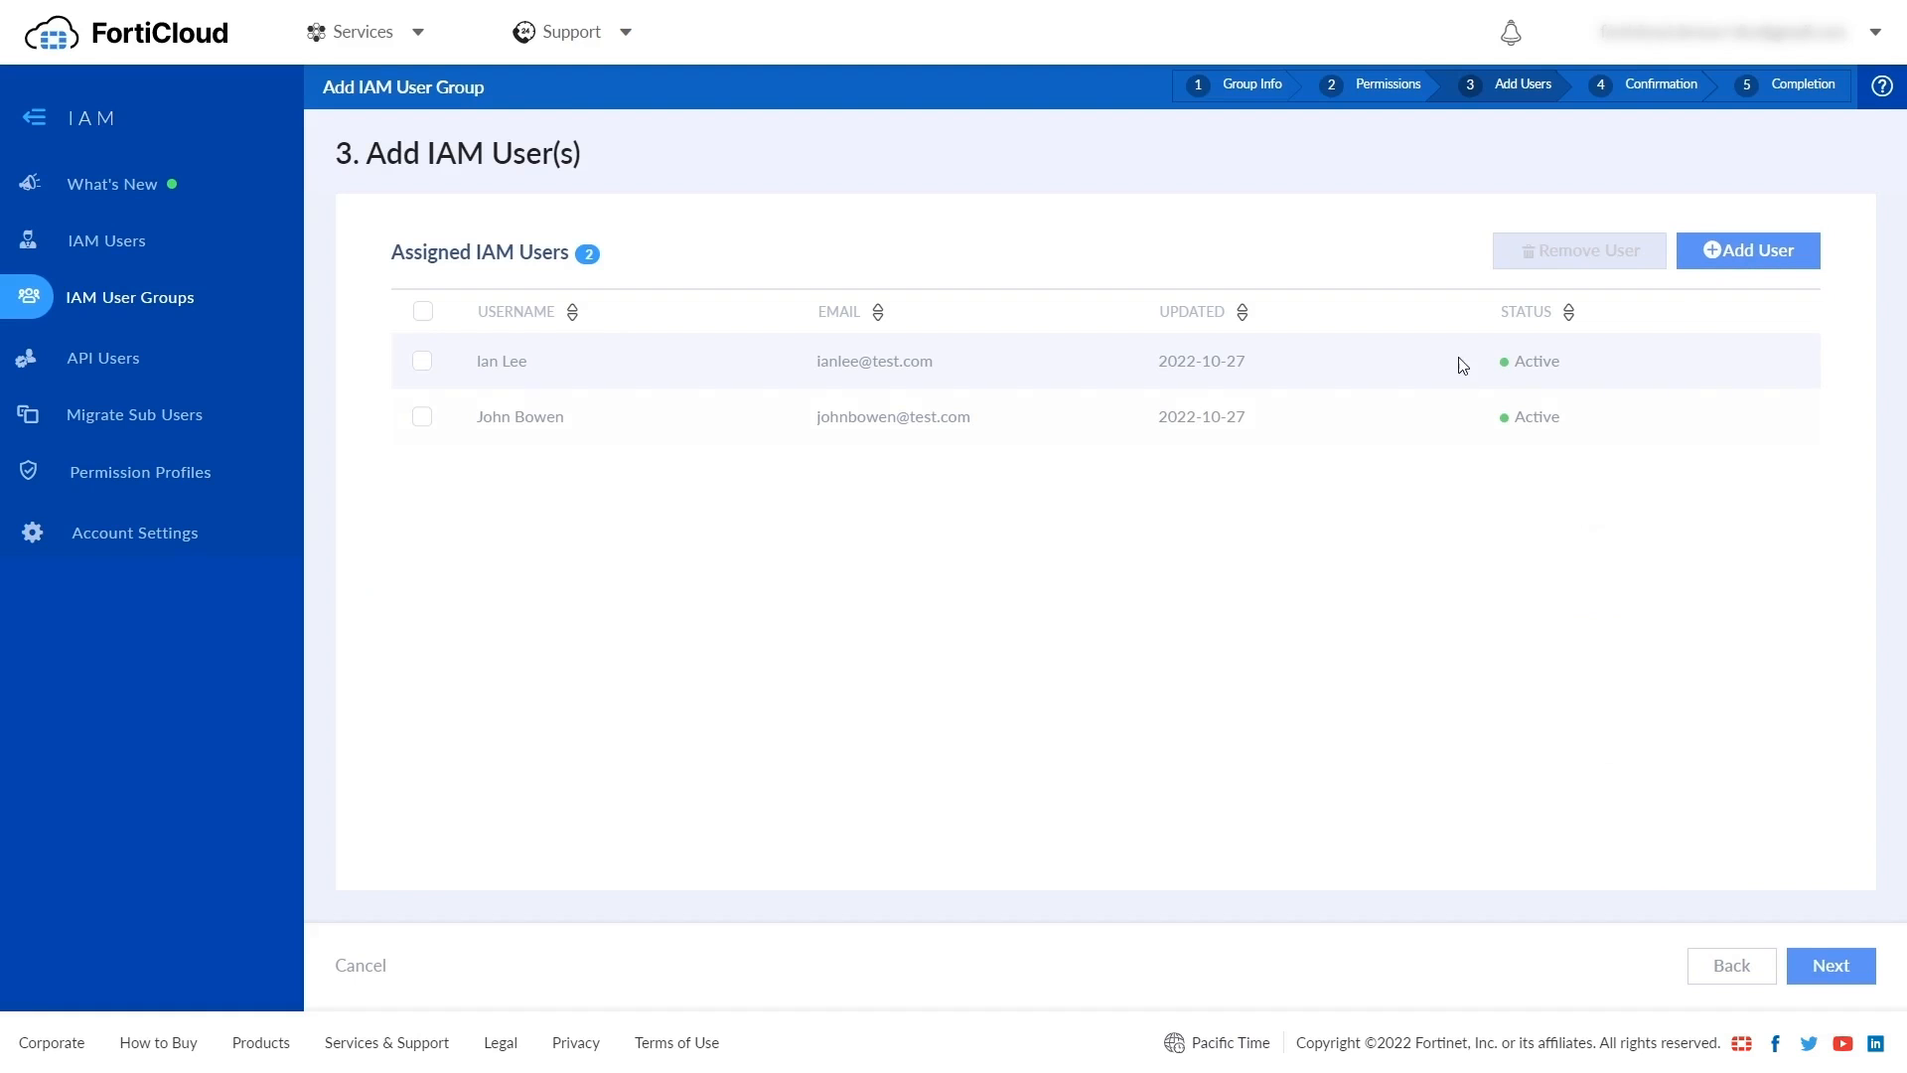
# - Review and confirm the Demo group, then return to the groups list
pyautogui.click(1817, 967)
pyautogui.scroll(-6, 1486, 681)
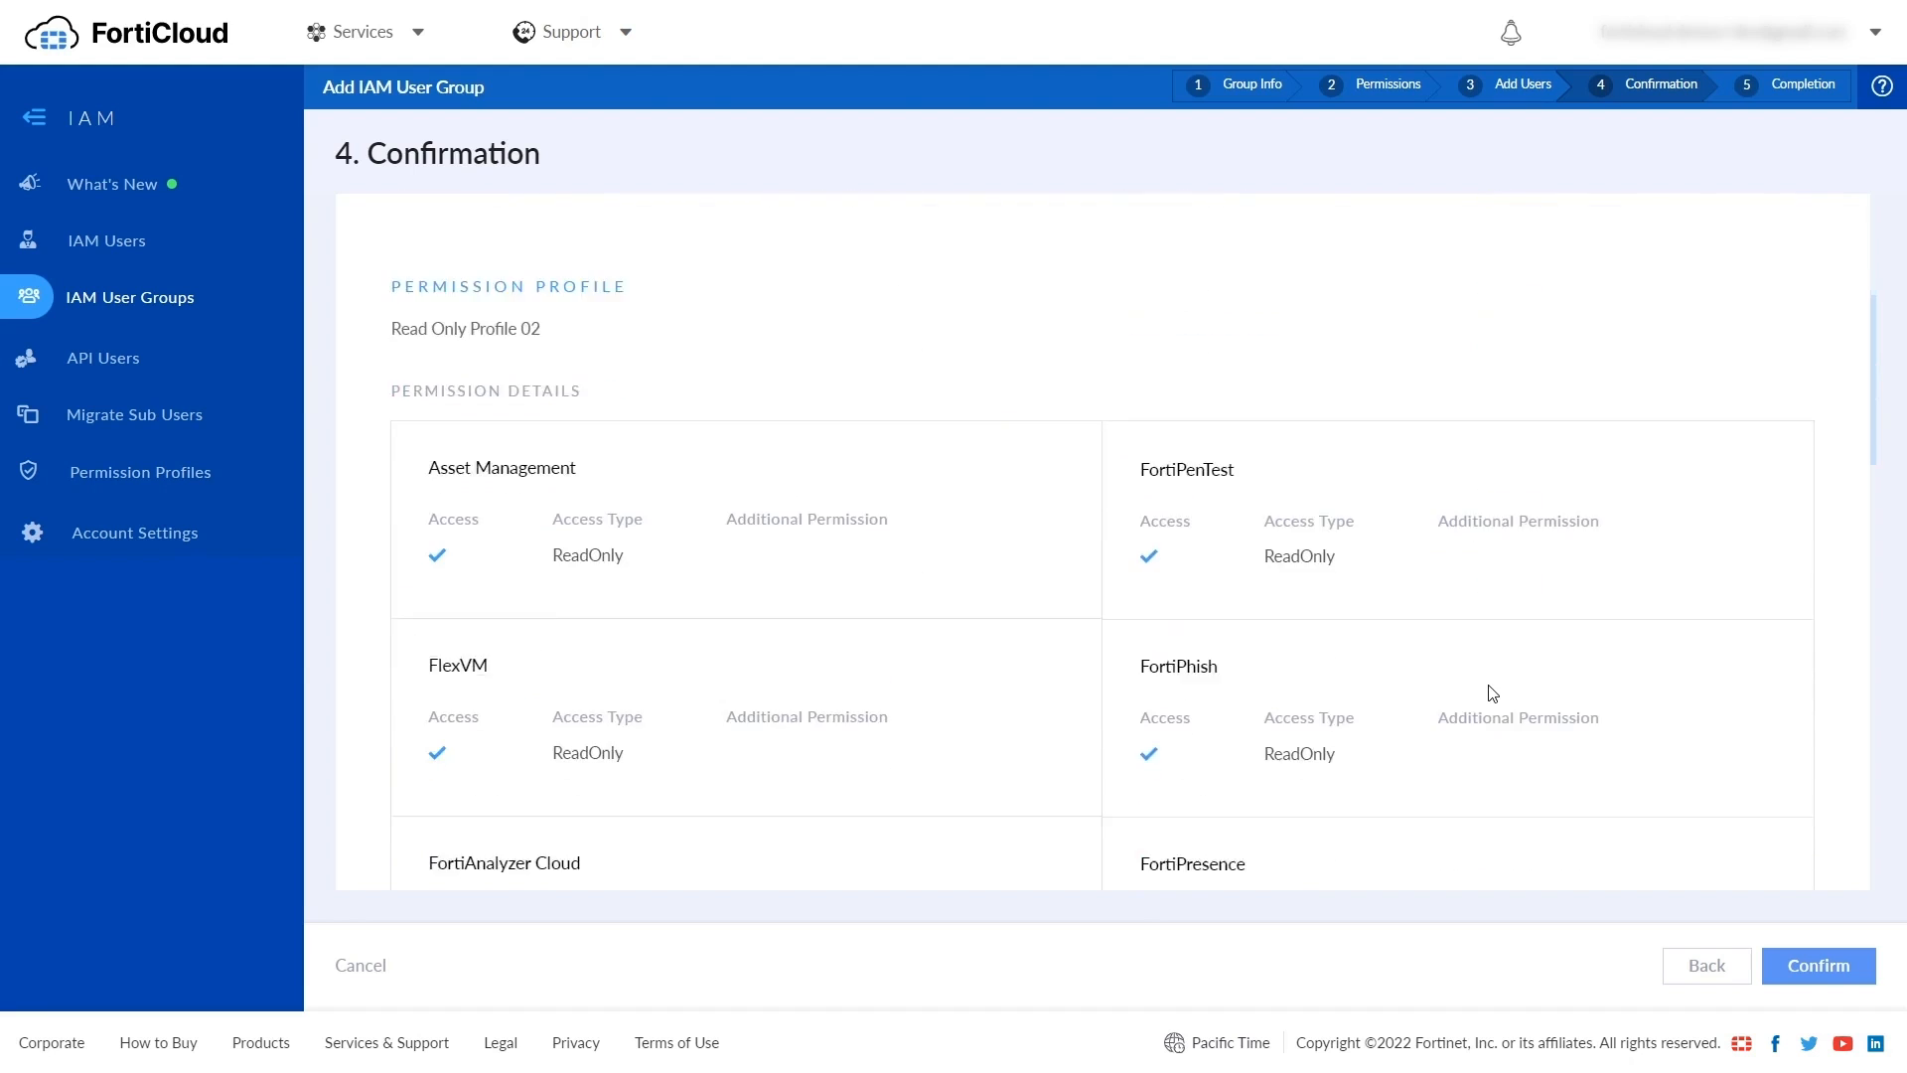
pyautogui.scroll(10, 1490, 693)
pyautogui.click(1819, 965)
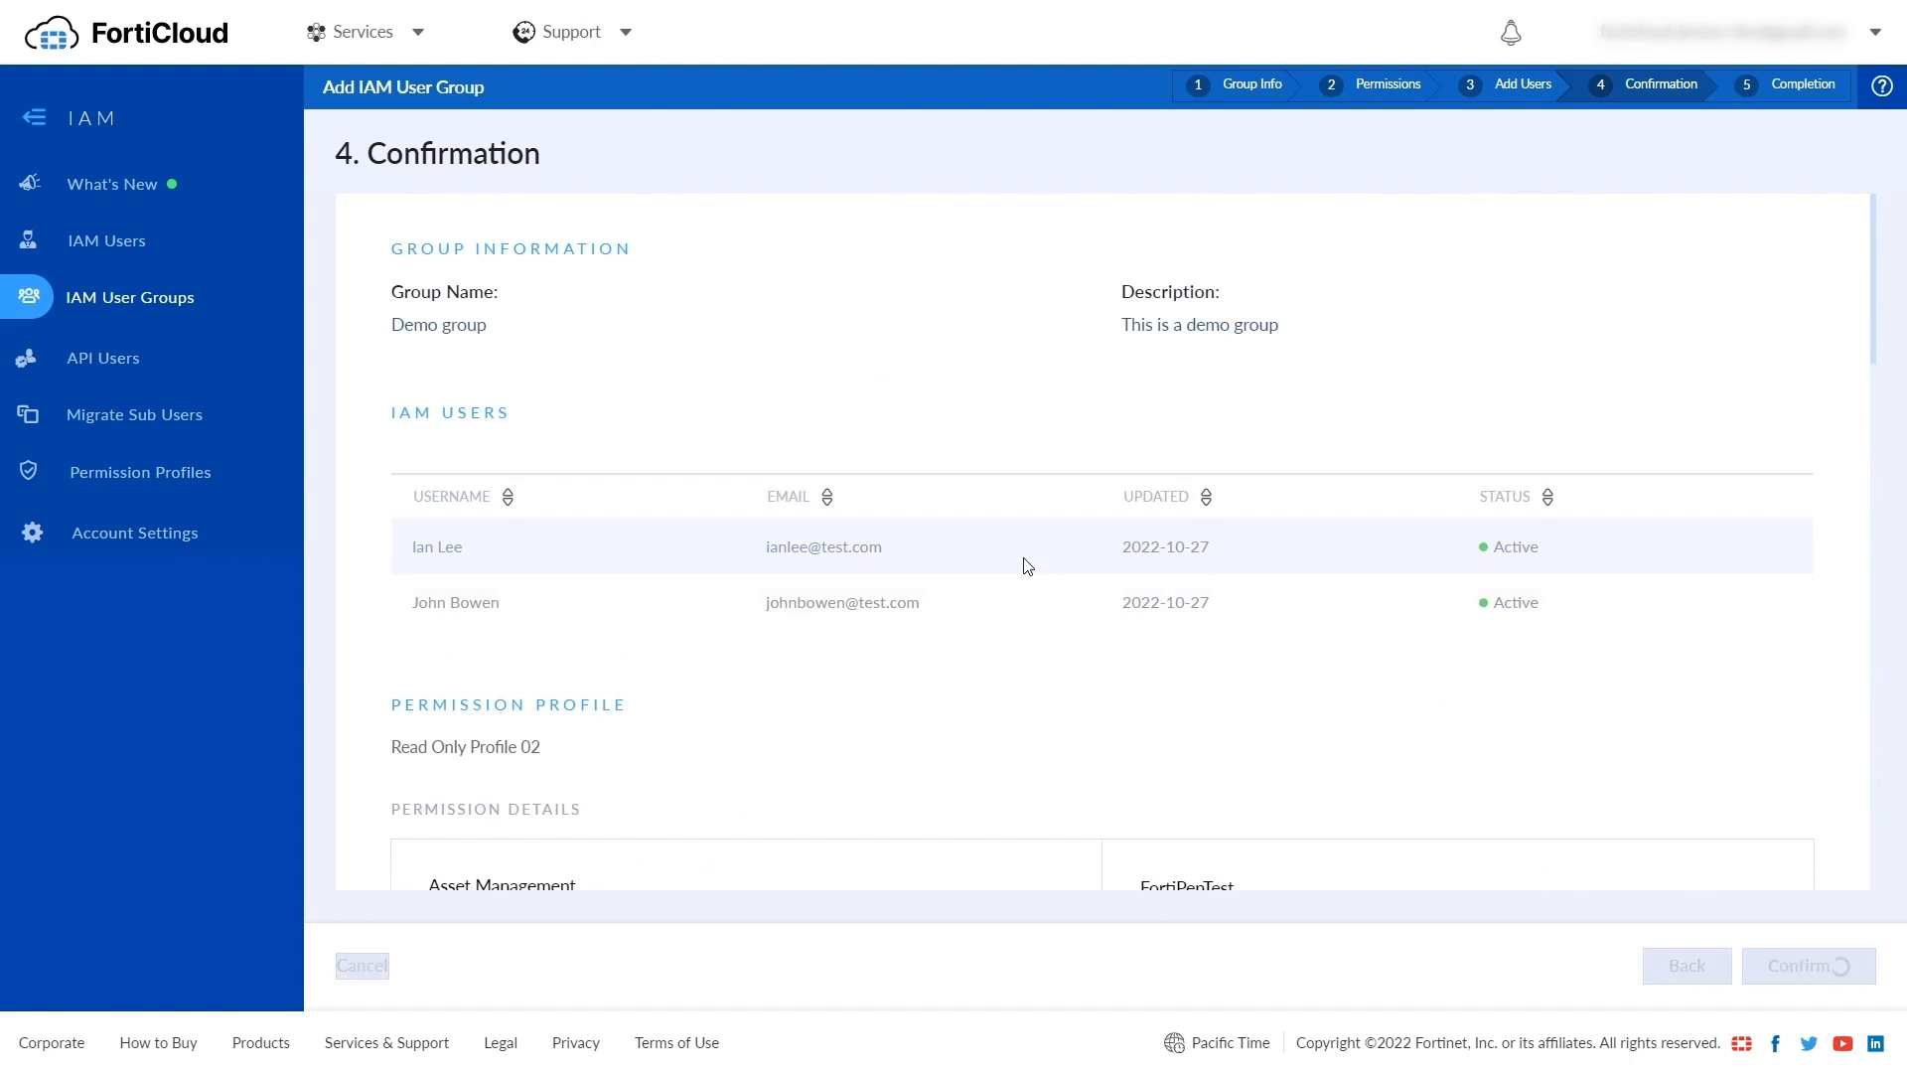
pyautogui.click(129, 297)
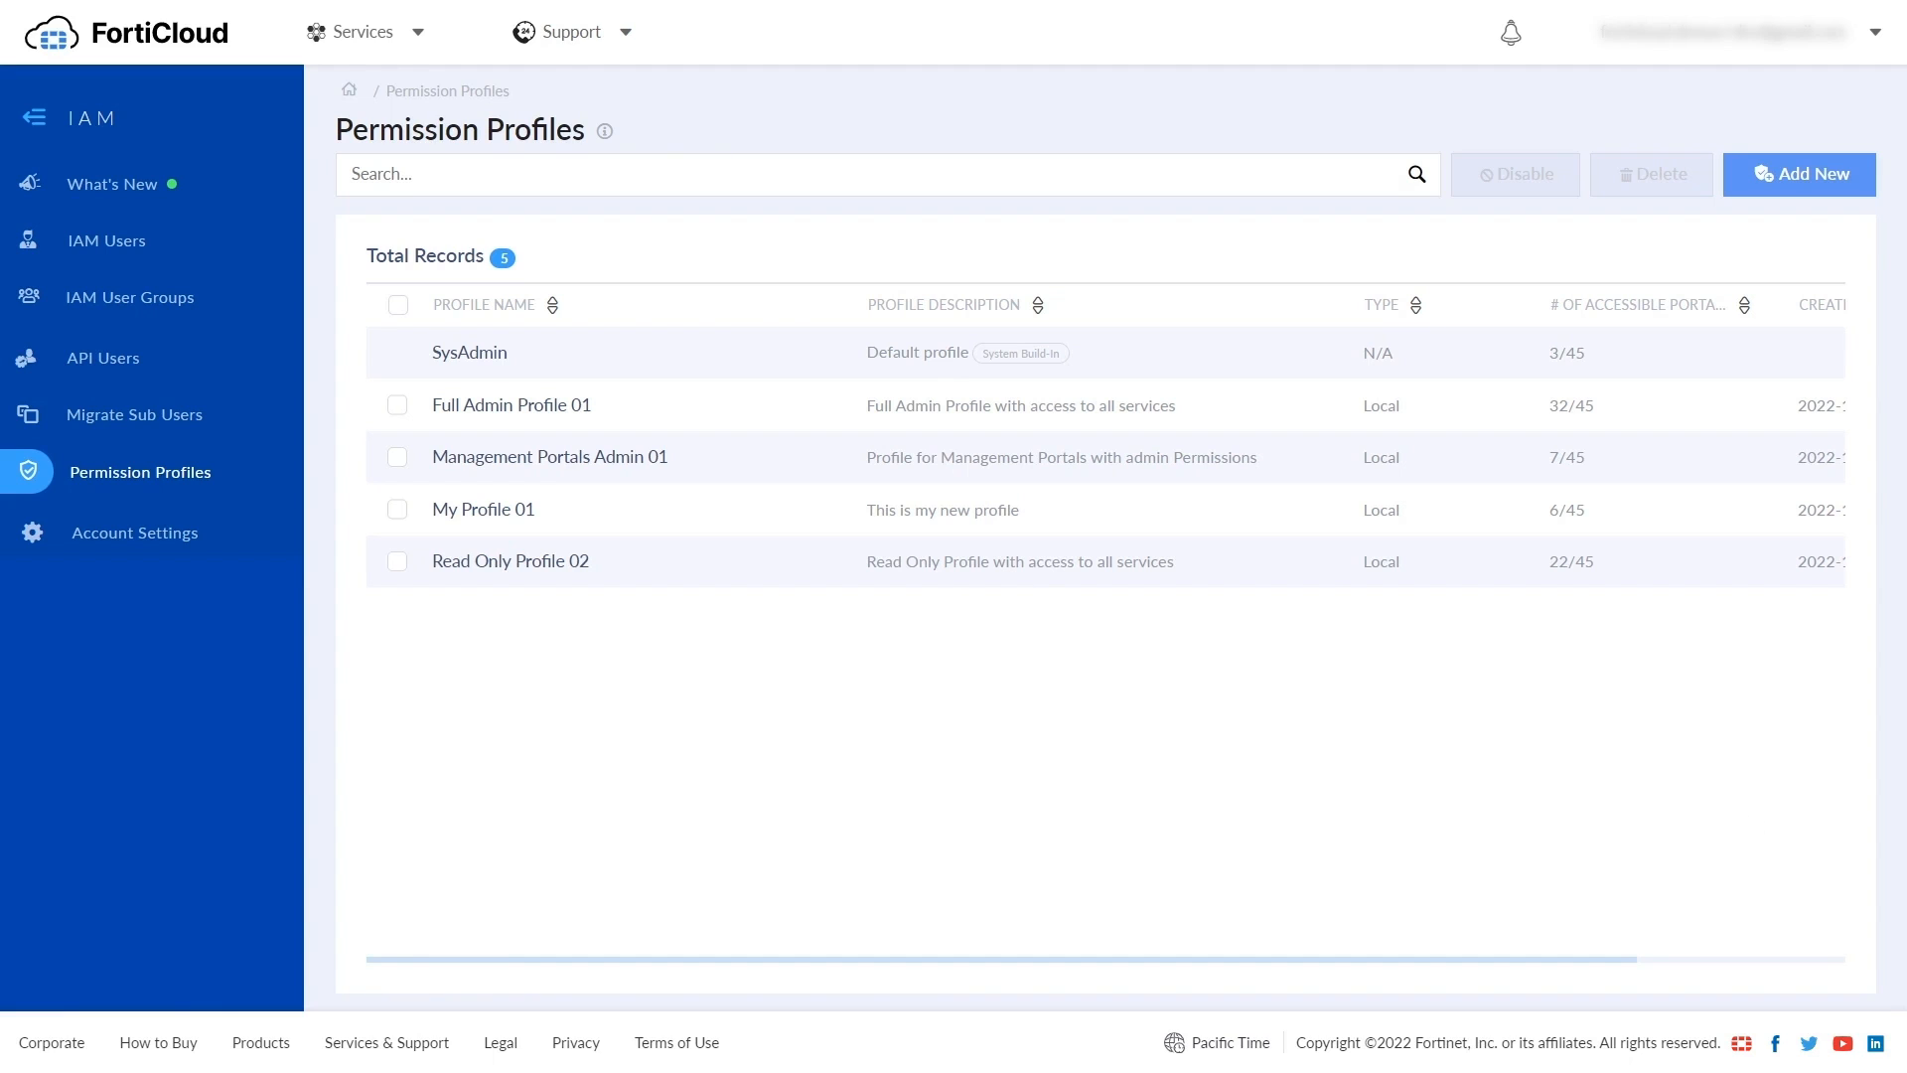
# - Make My Profile 01's Asset Management and IAM access read only, then view API Users
pyautogui.click(511, 514)
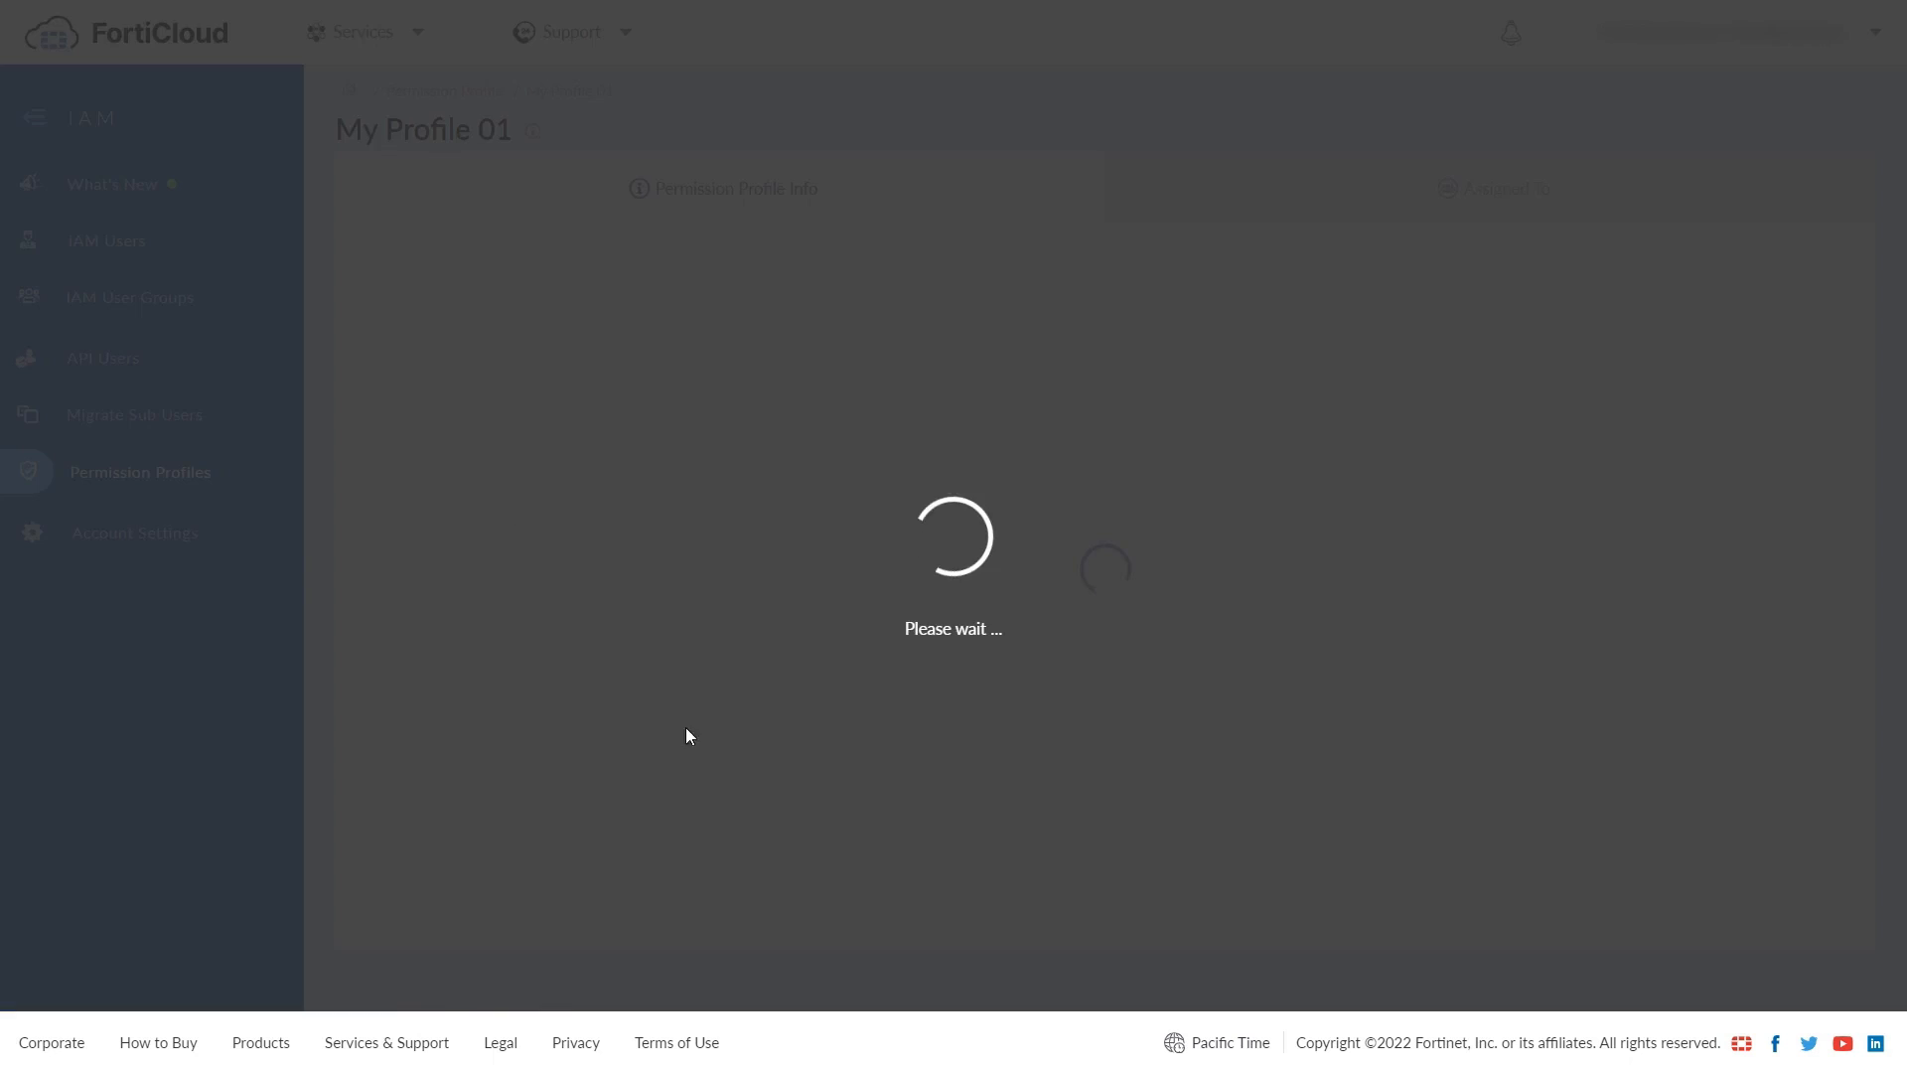
pyautogui.click(1748, 279)
pyautogui.click(532, 772)
pyautogui.scroll(-3, 1061, 563)
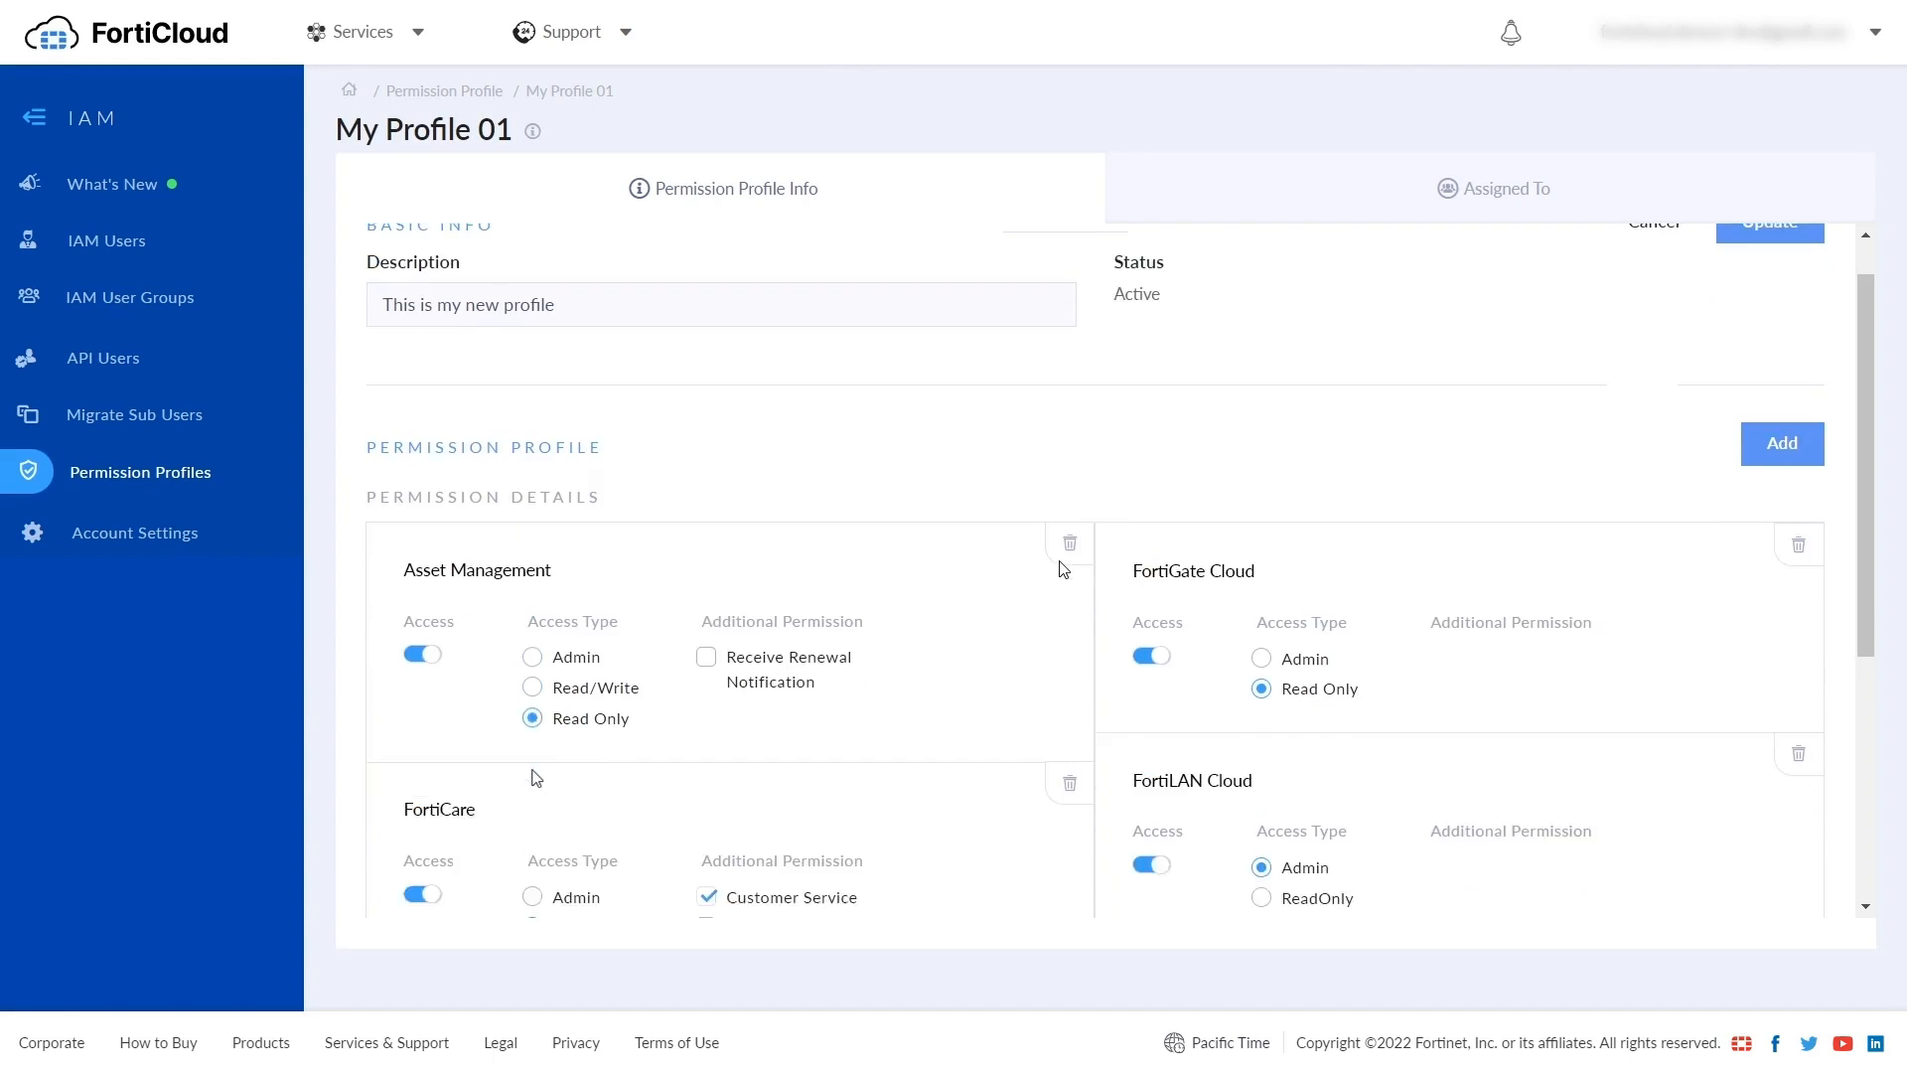
pyautogui.scroll(-3, 1519, 475)
pyautogui.click(1261, 807)
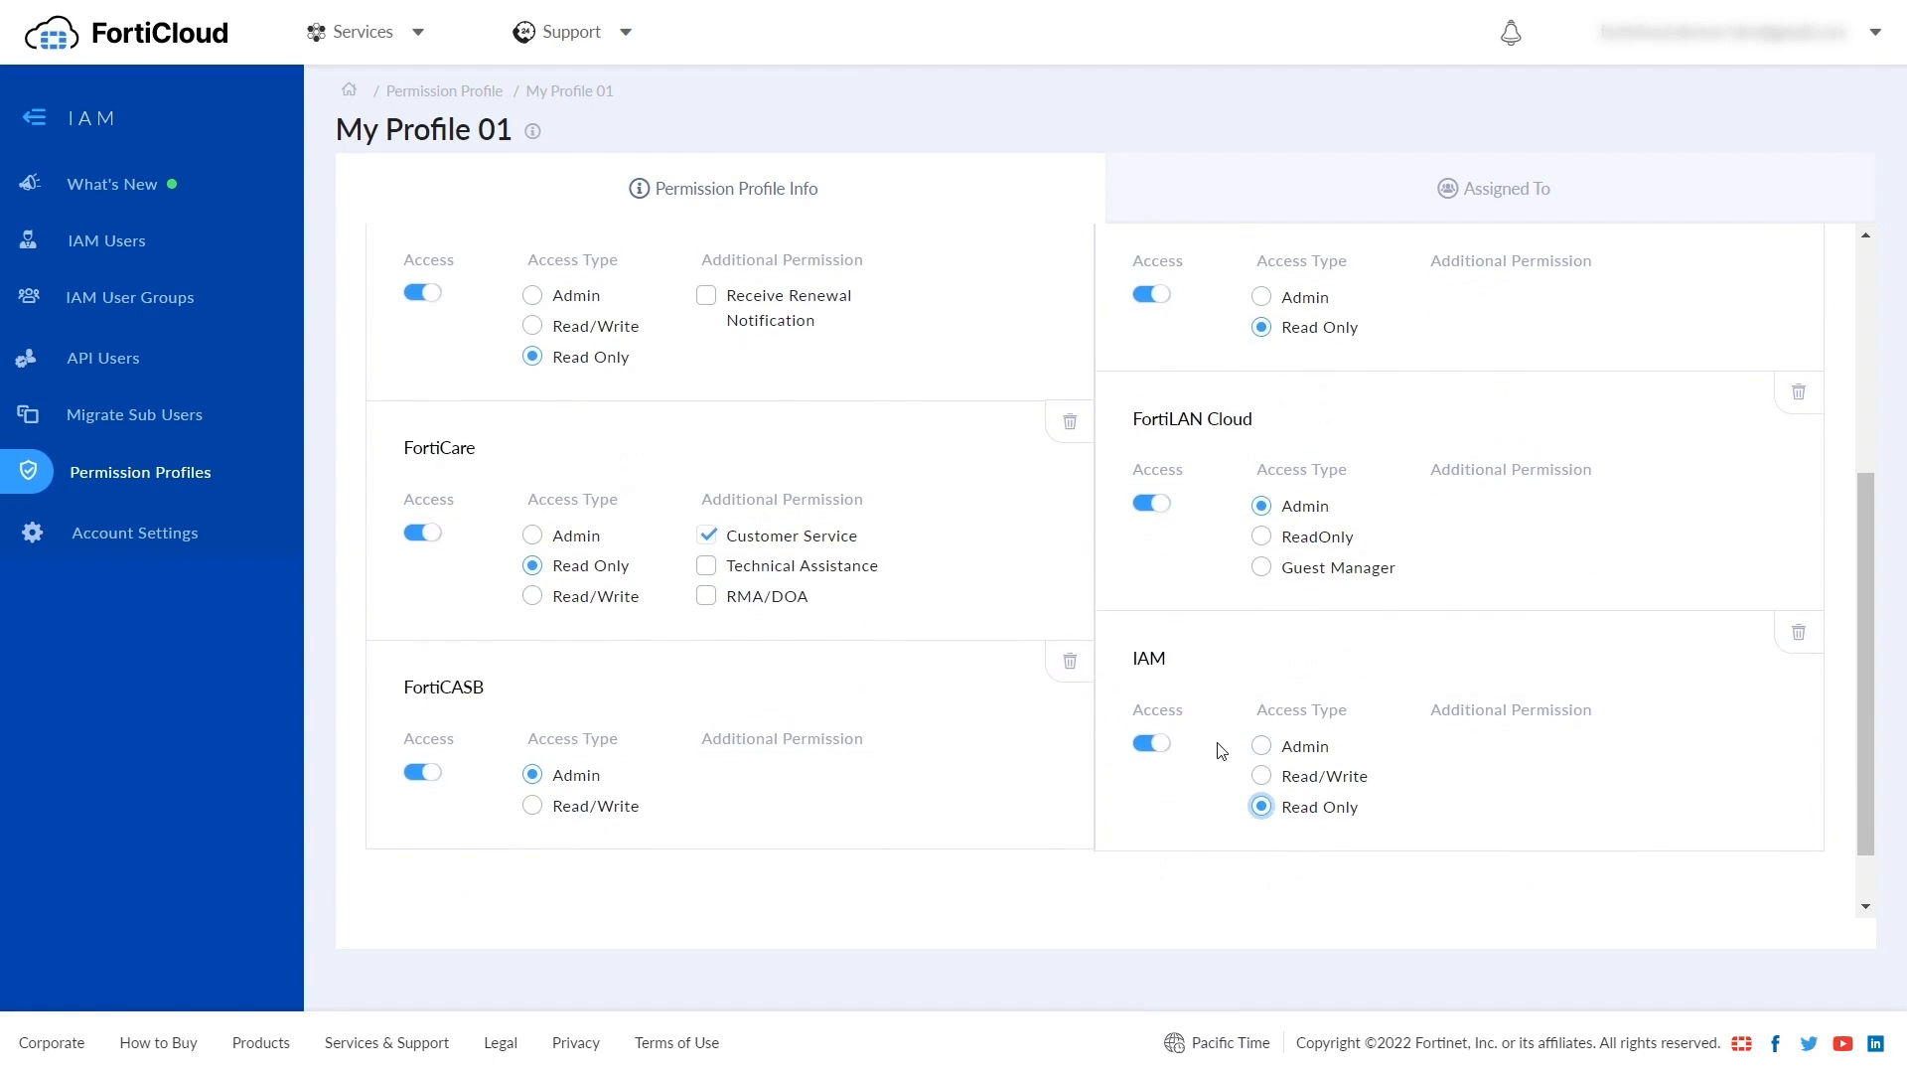
pyautogui.scroll(5, 1215, 749)
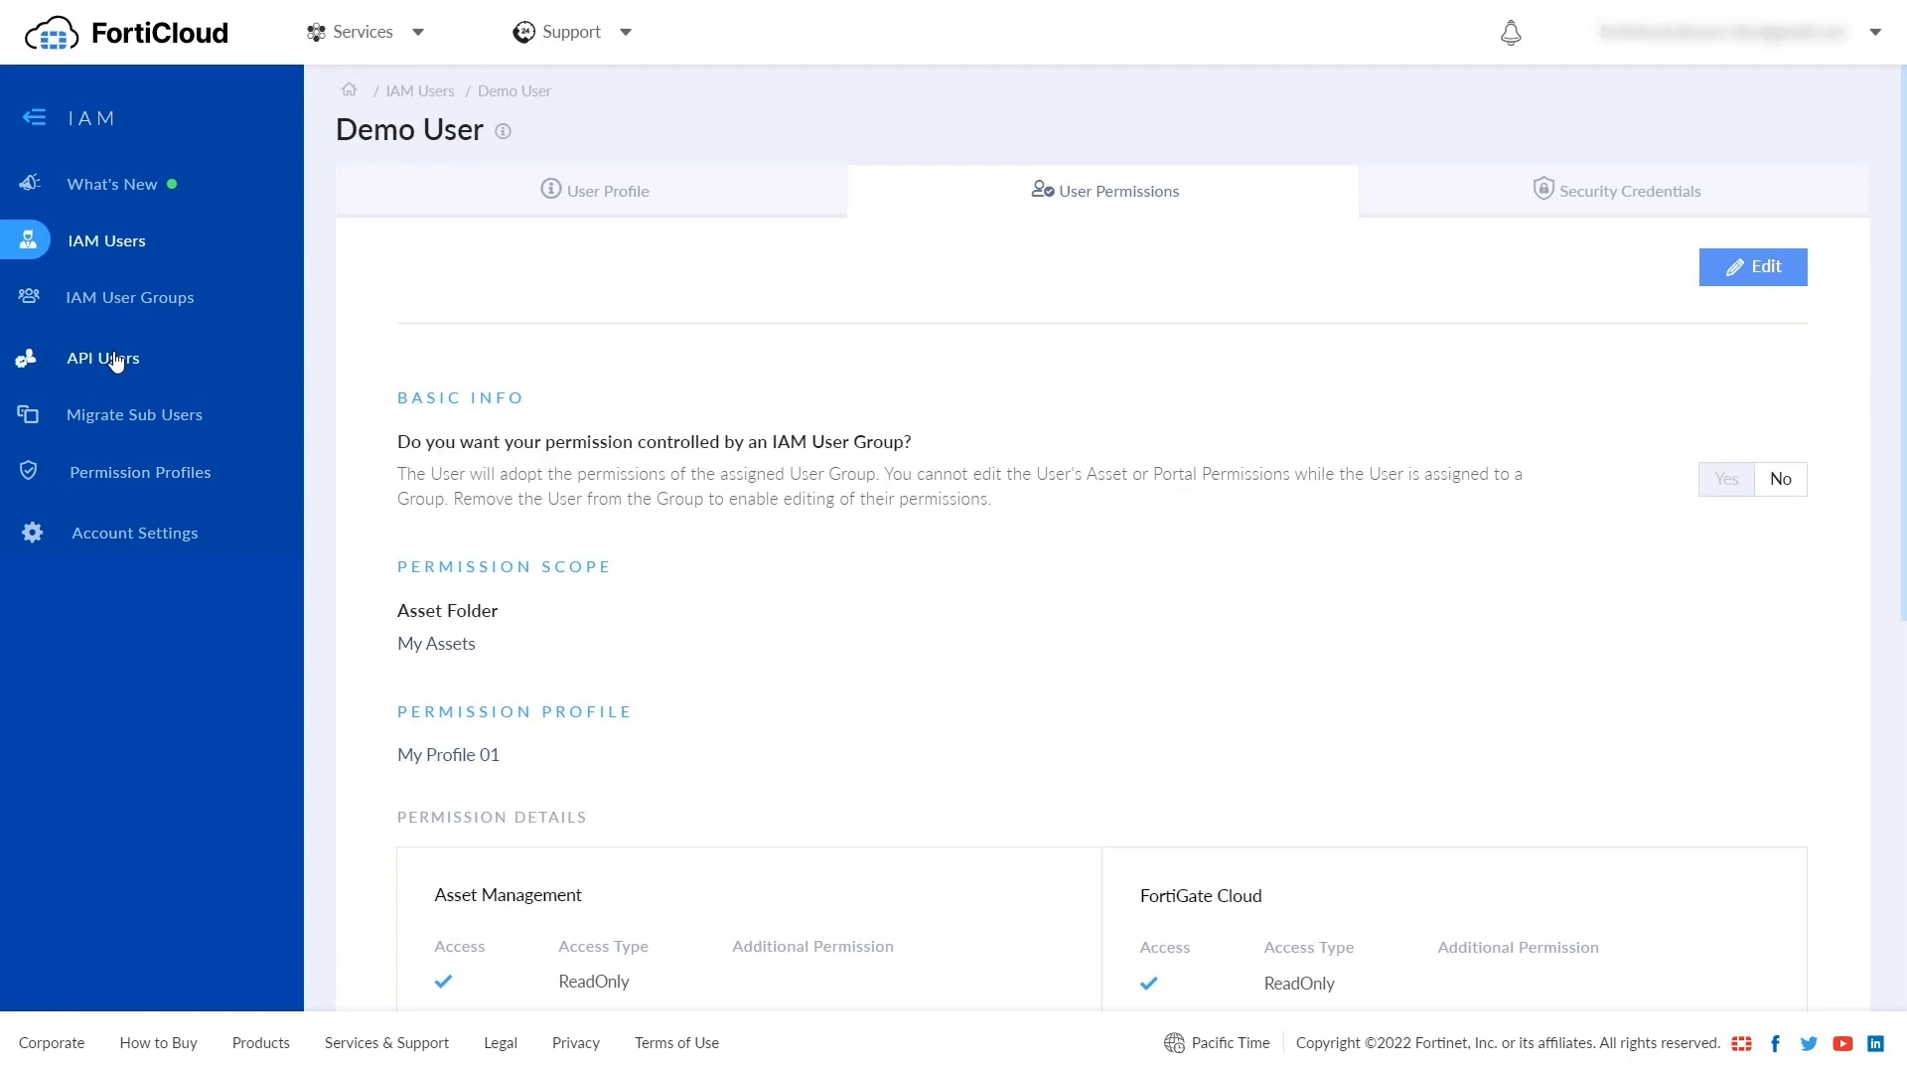
pyautogui.click(115, 361)
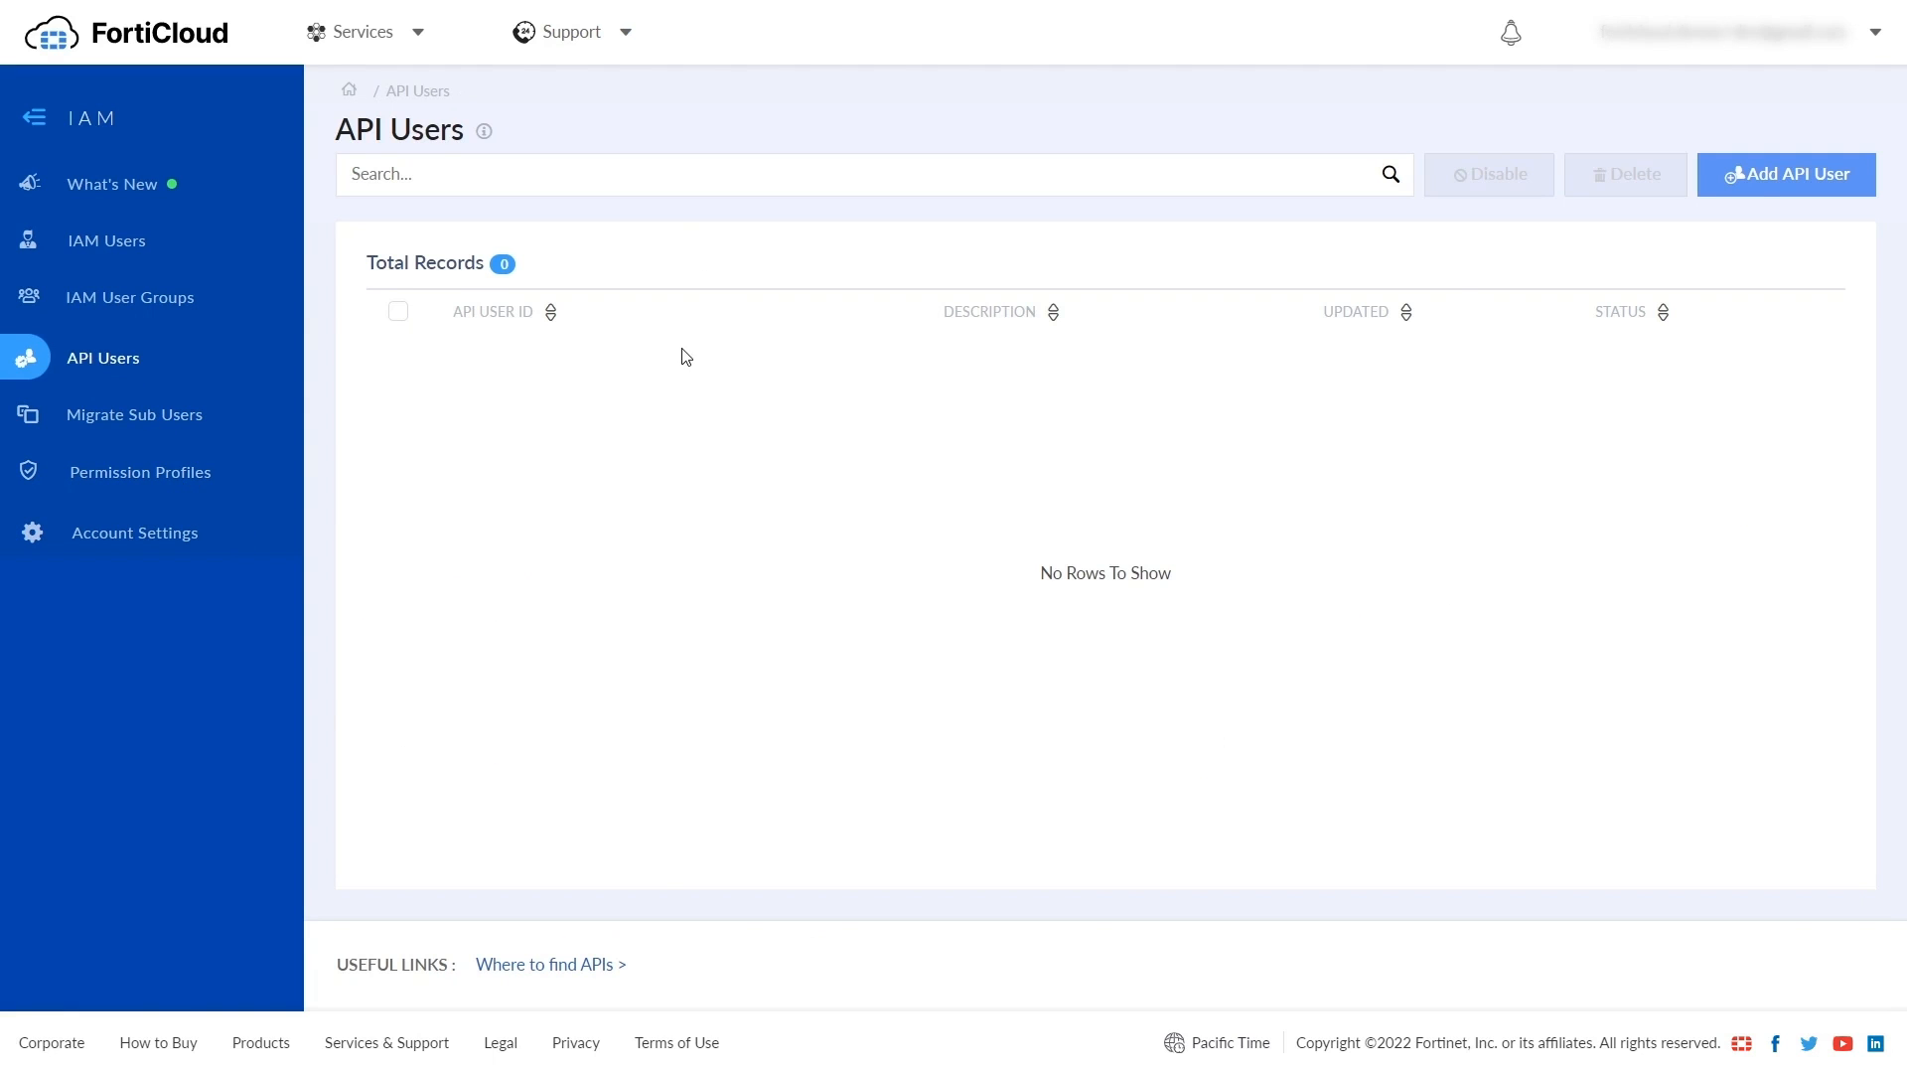
# - Add a new API user described as 'API User 01' with the My Profile 01 permission profile
pyautogui.click(1762, 188)
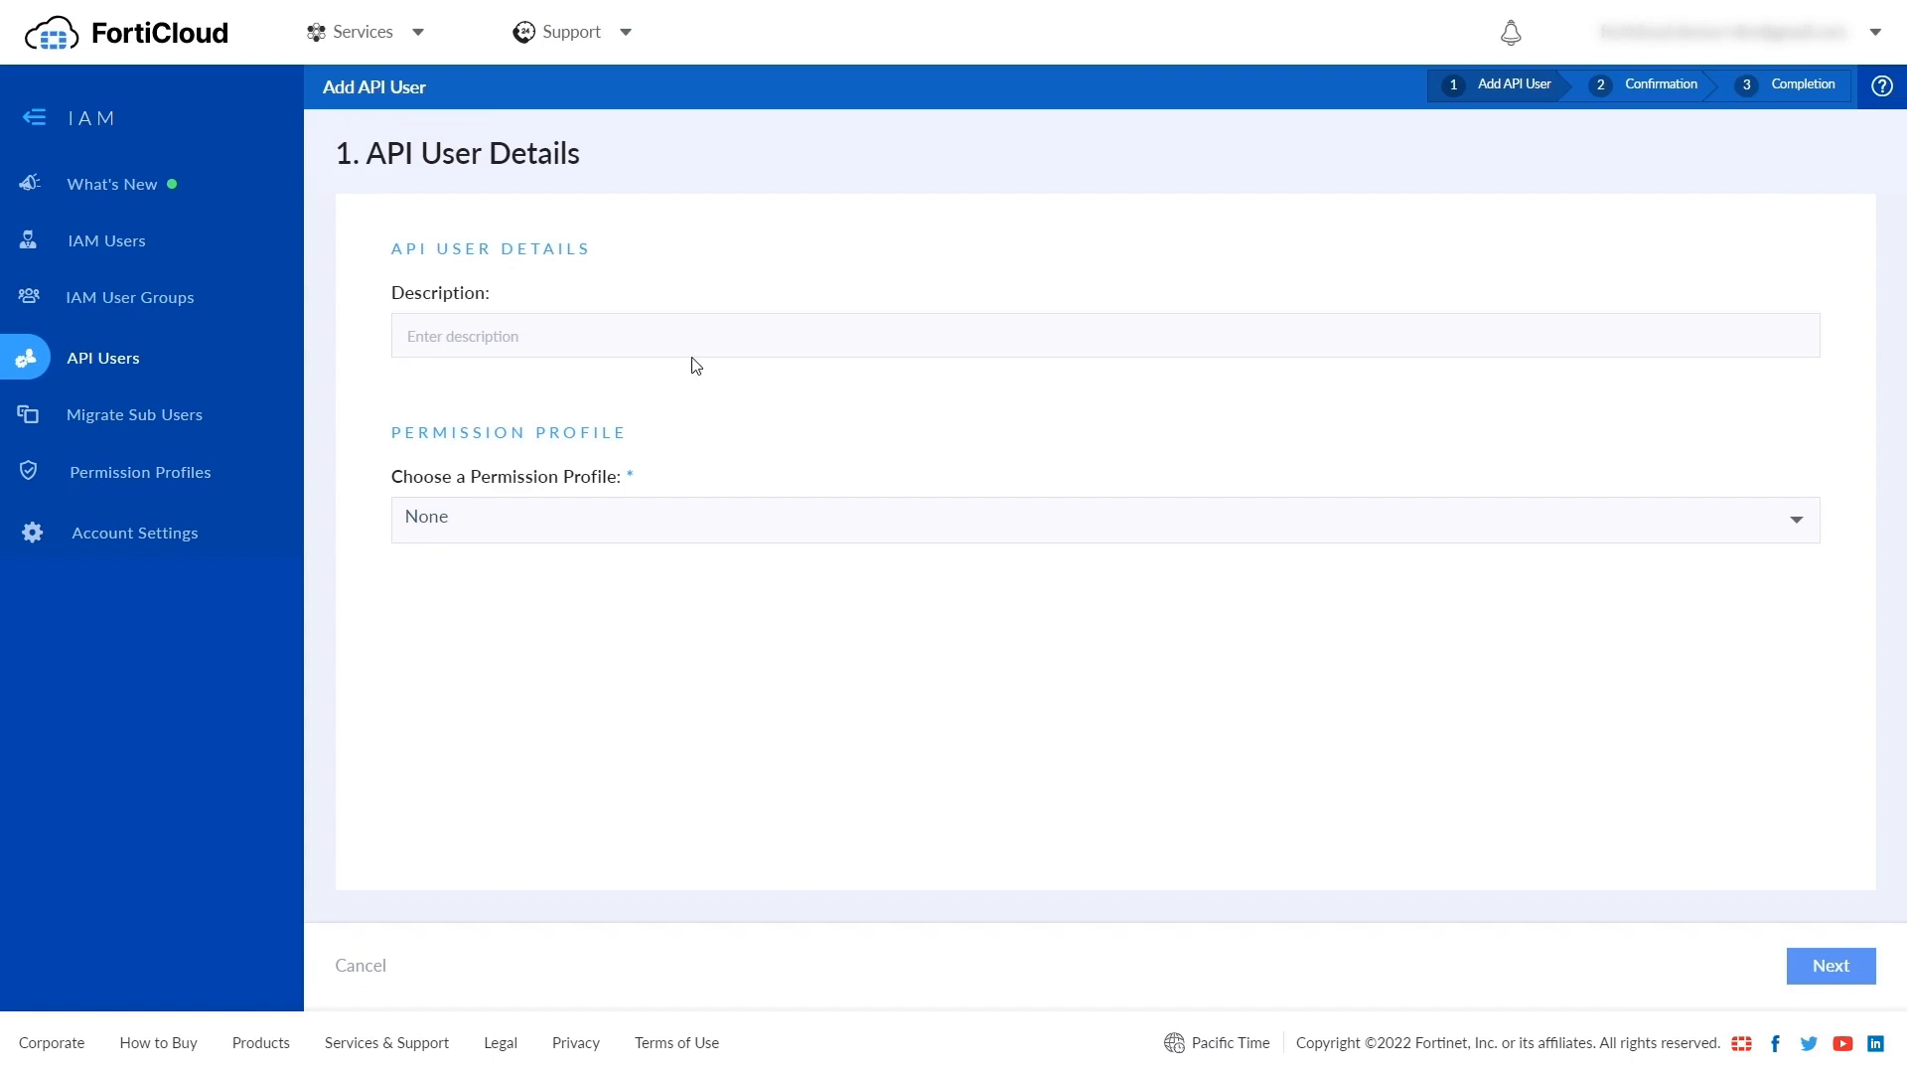
pyautogui.click(649, 338)
pyautogui.write('API User 01')
pyautogui.click(633, 529)
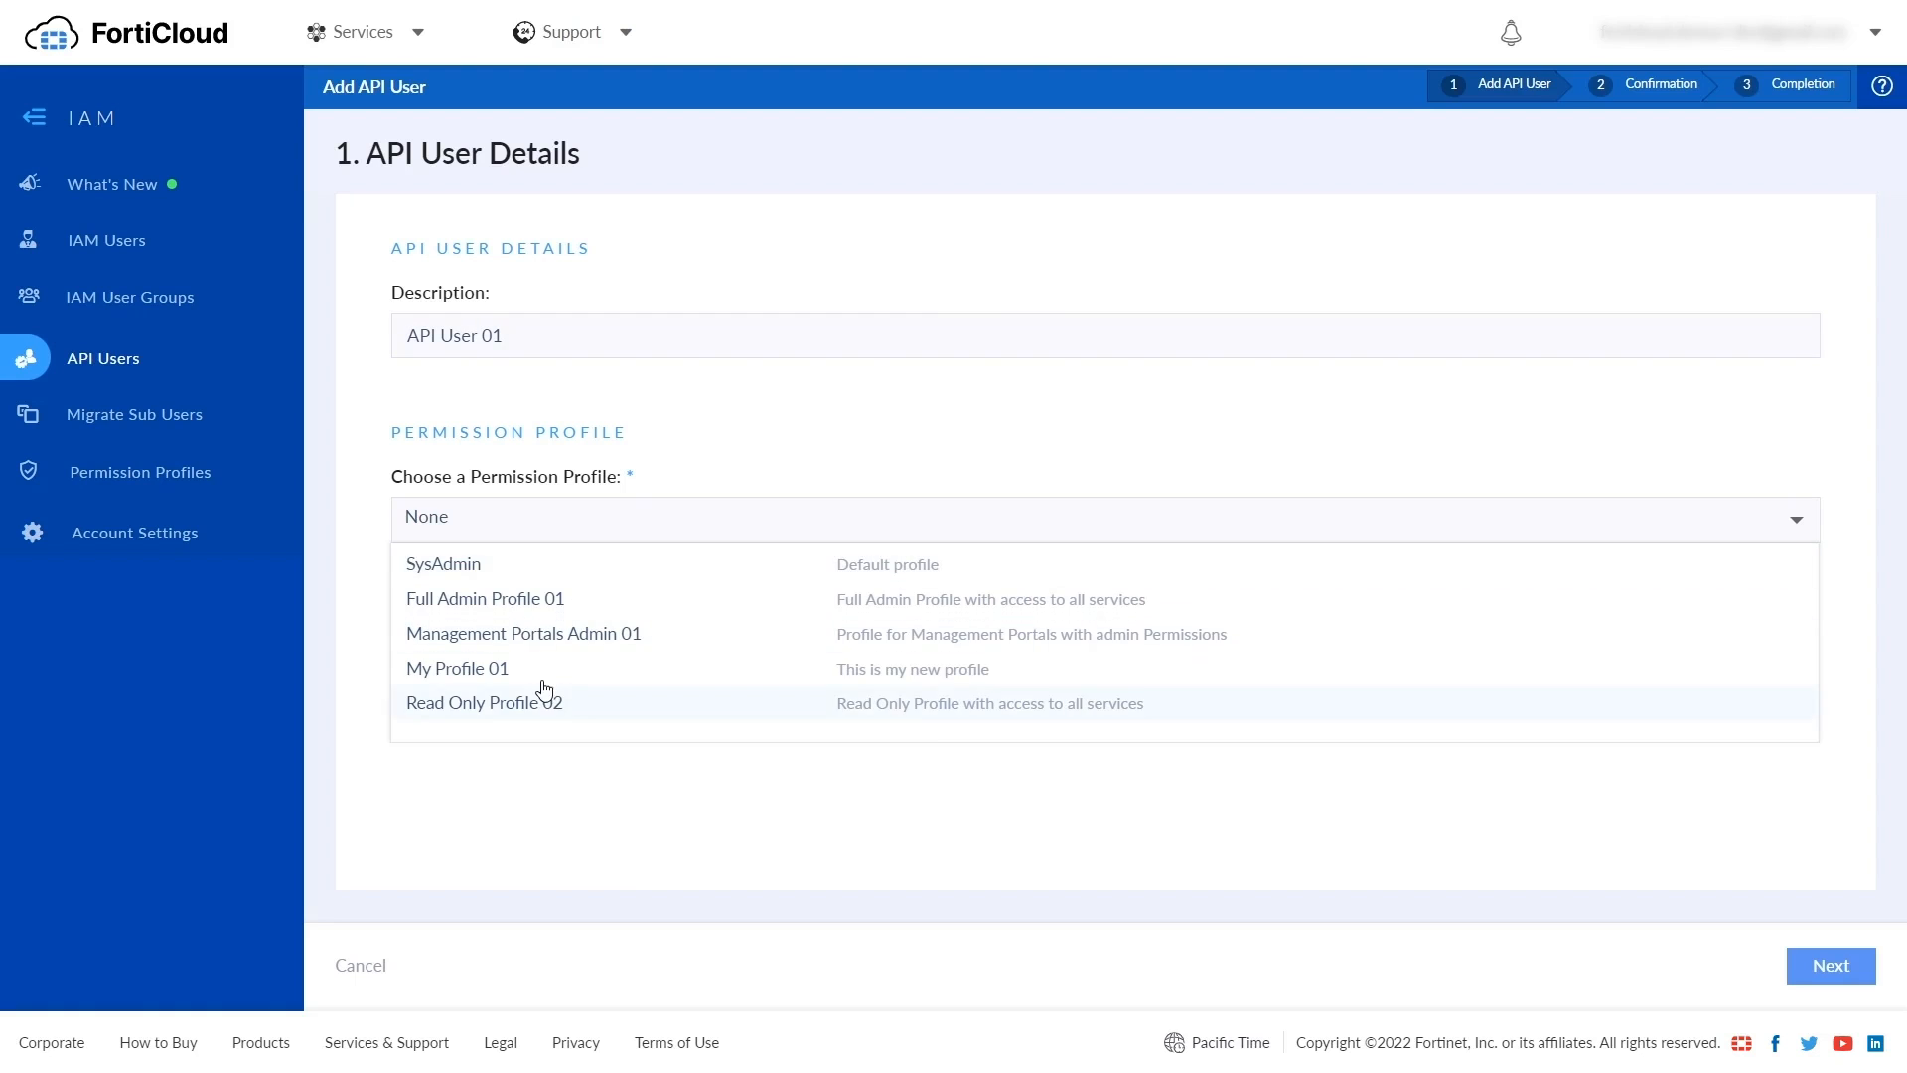
pyautogui.click(528, 680)
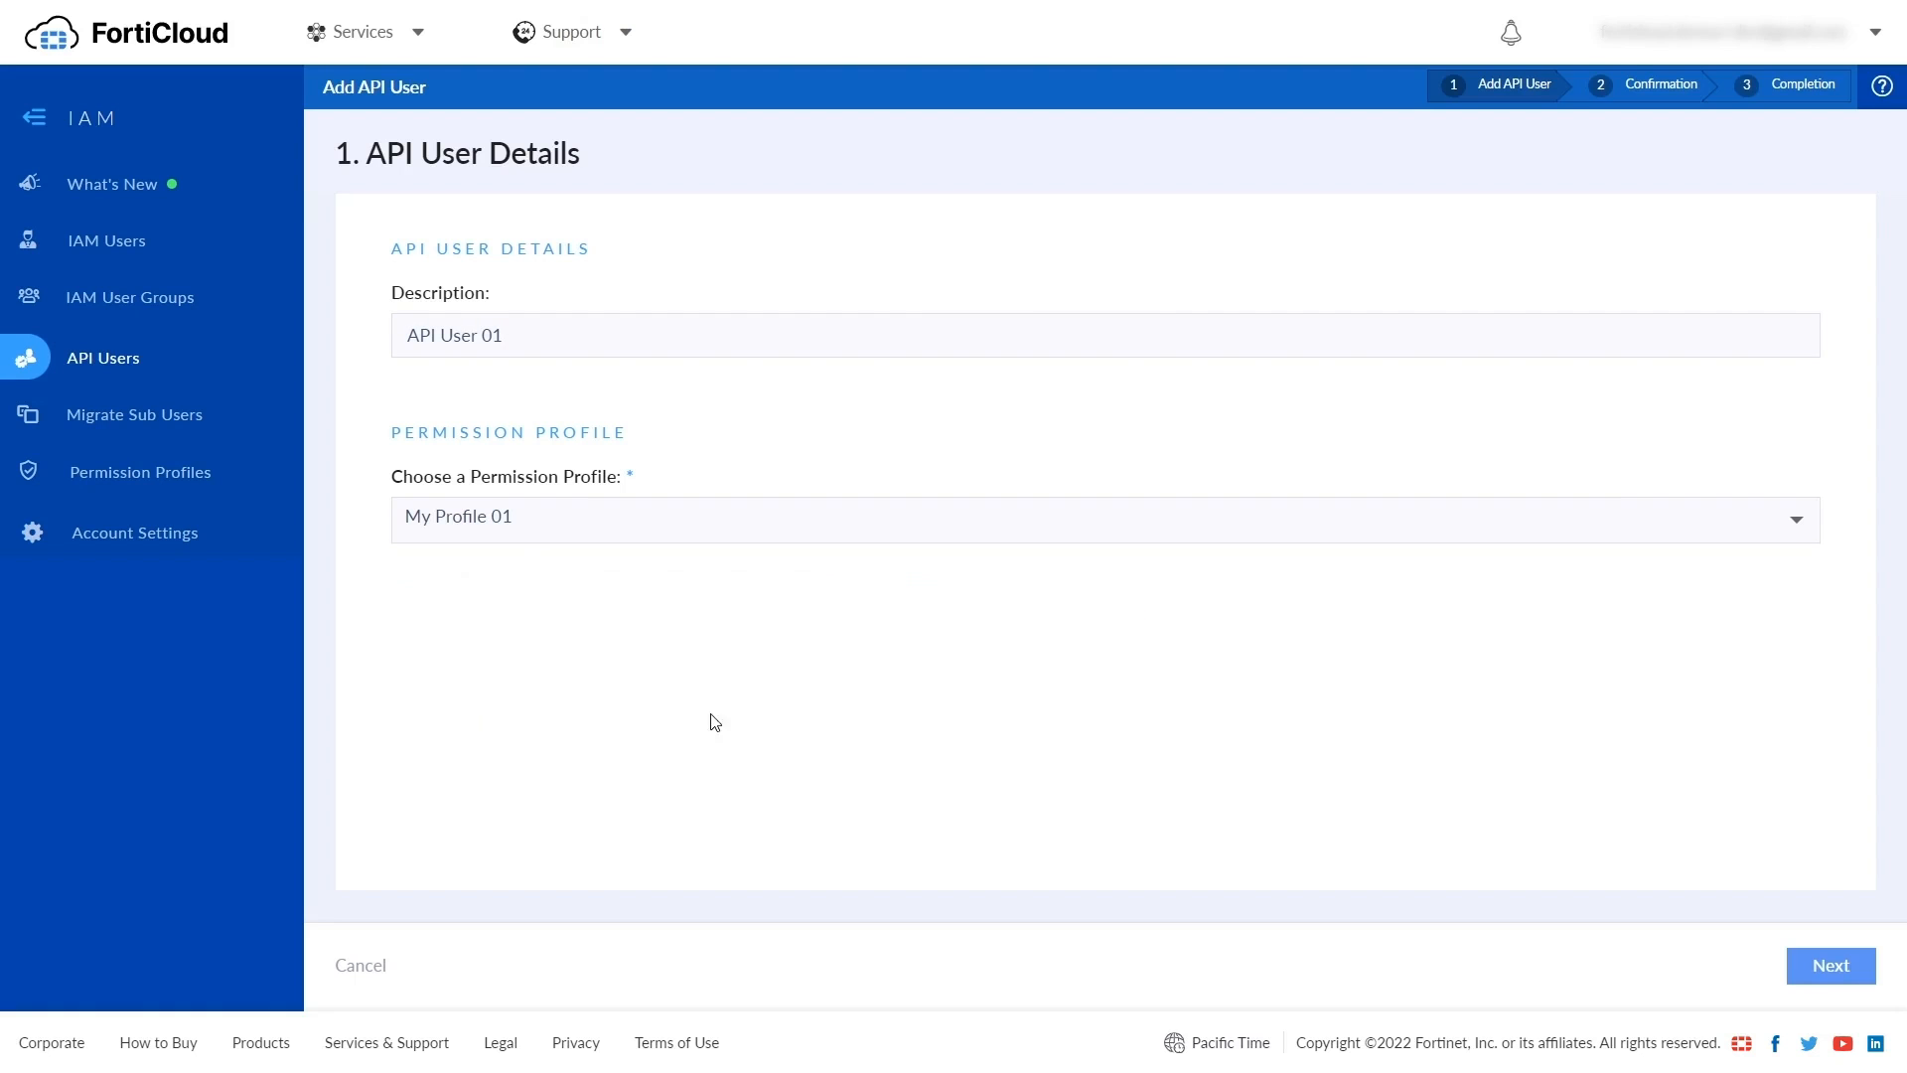
# - Confirm the API user's registration, select its new ID, and go to Migrate Sub Users
pyautogui.click(1820, 972)
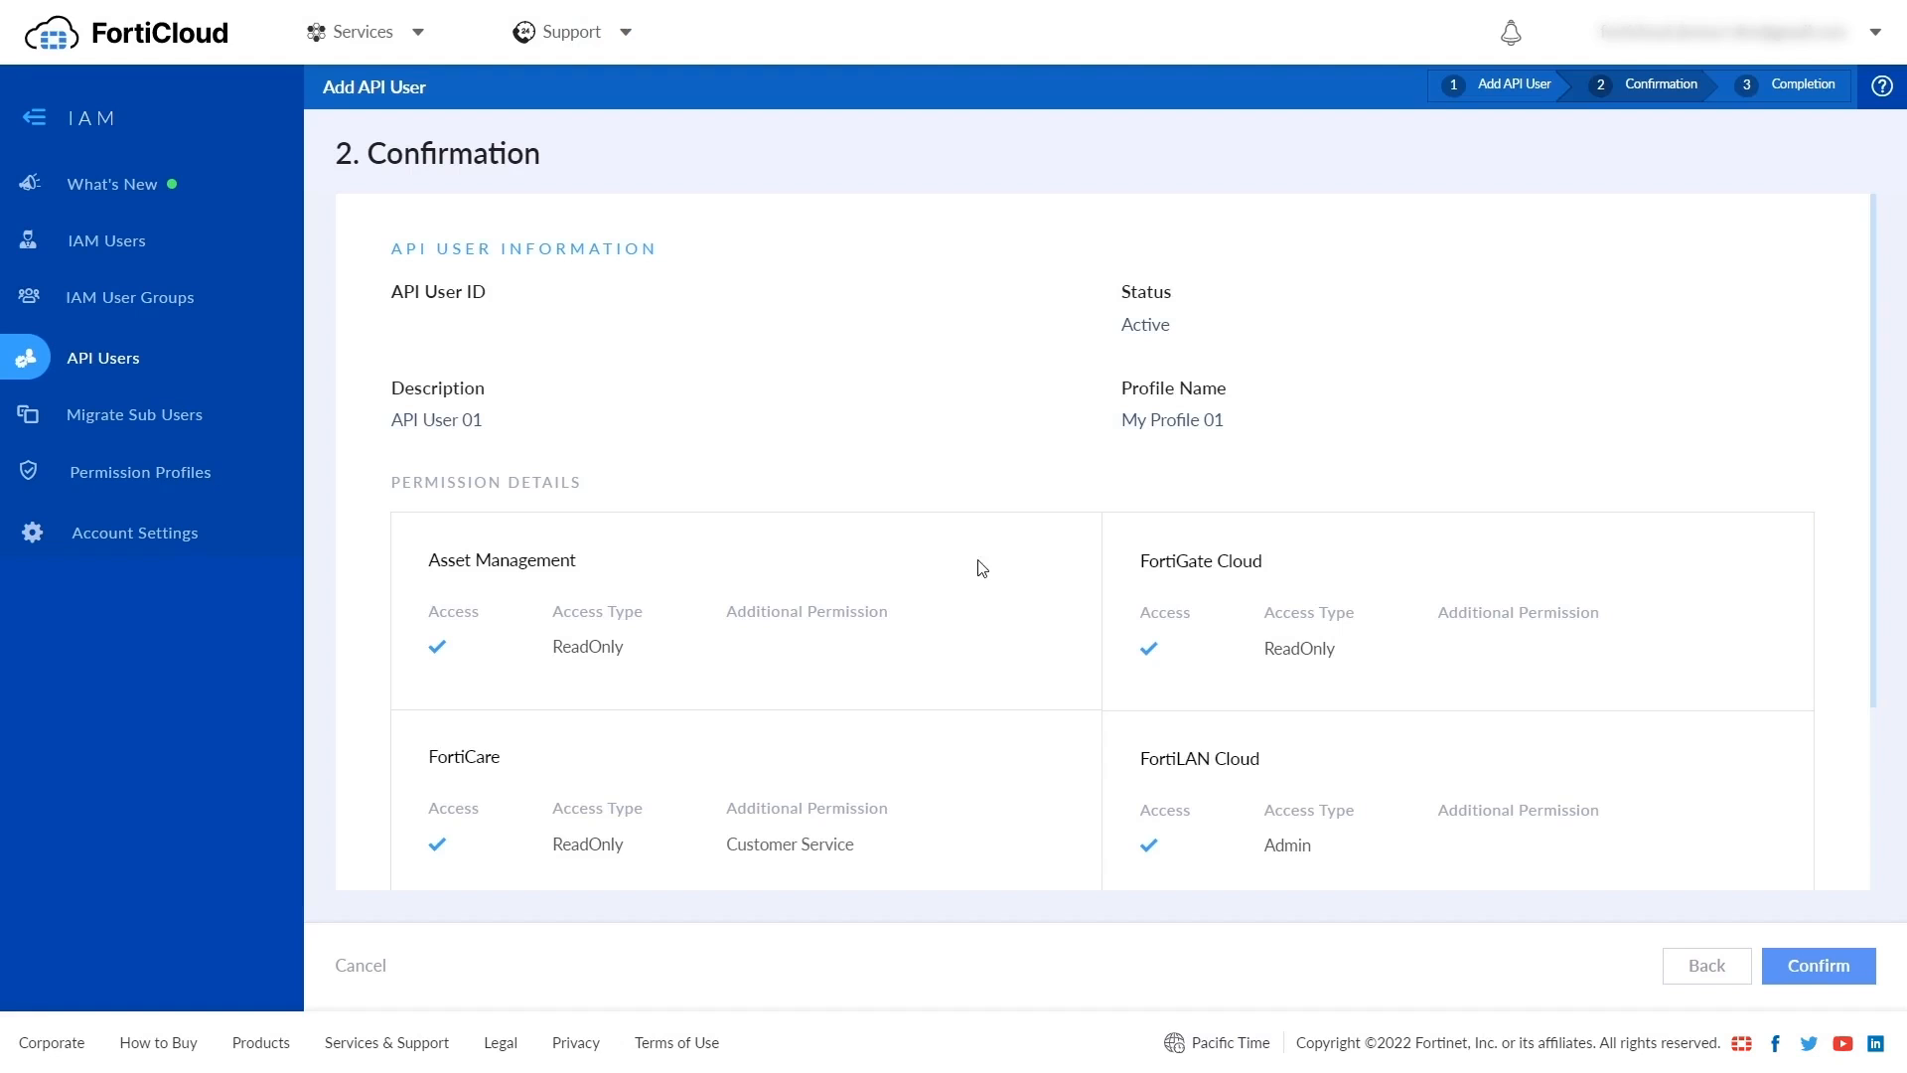
pyautogui.scroll(-3, 849, 591)
pyautogui.scroll(3, 851, 594)
pyautogui.click(1820, 965)
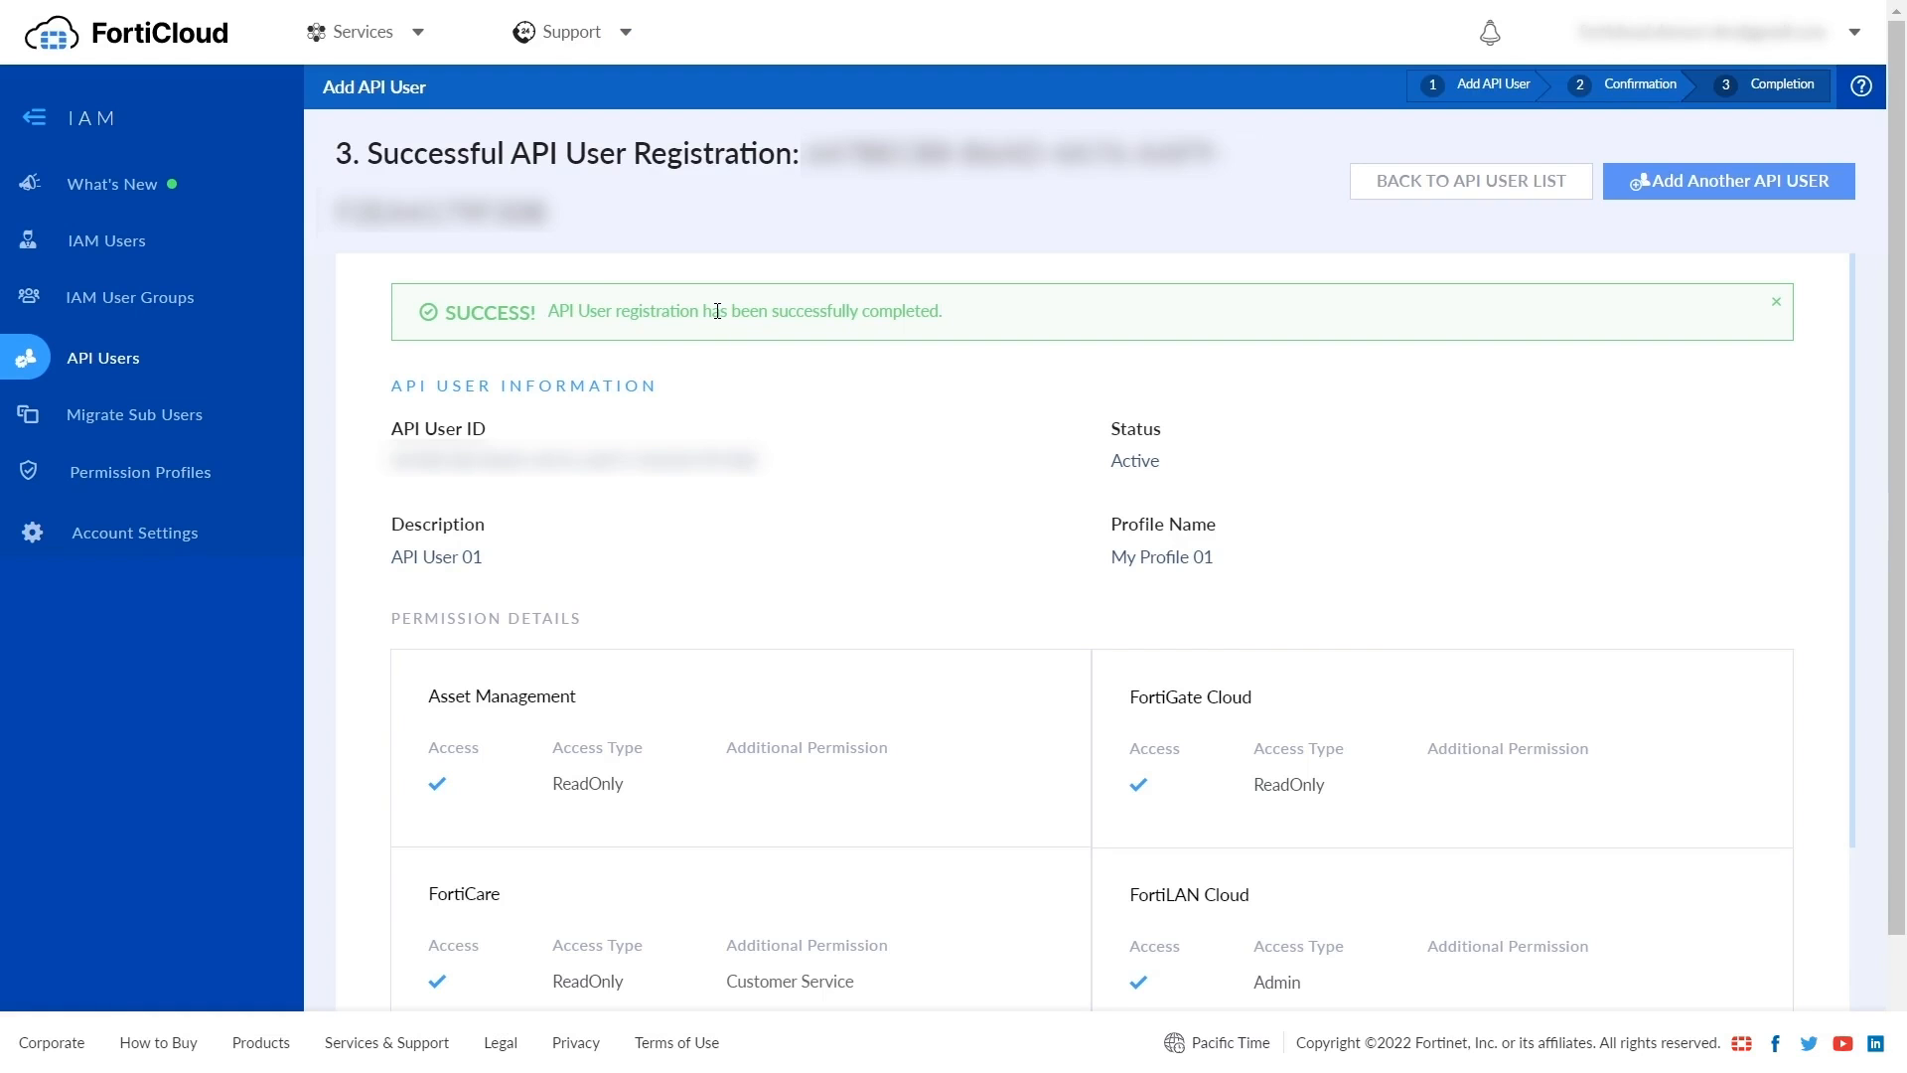
pyautogui.moveTo(388, 471); pyautogui.dragTo(760, 463)
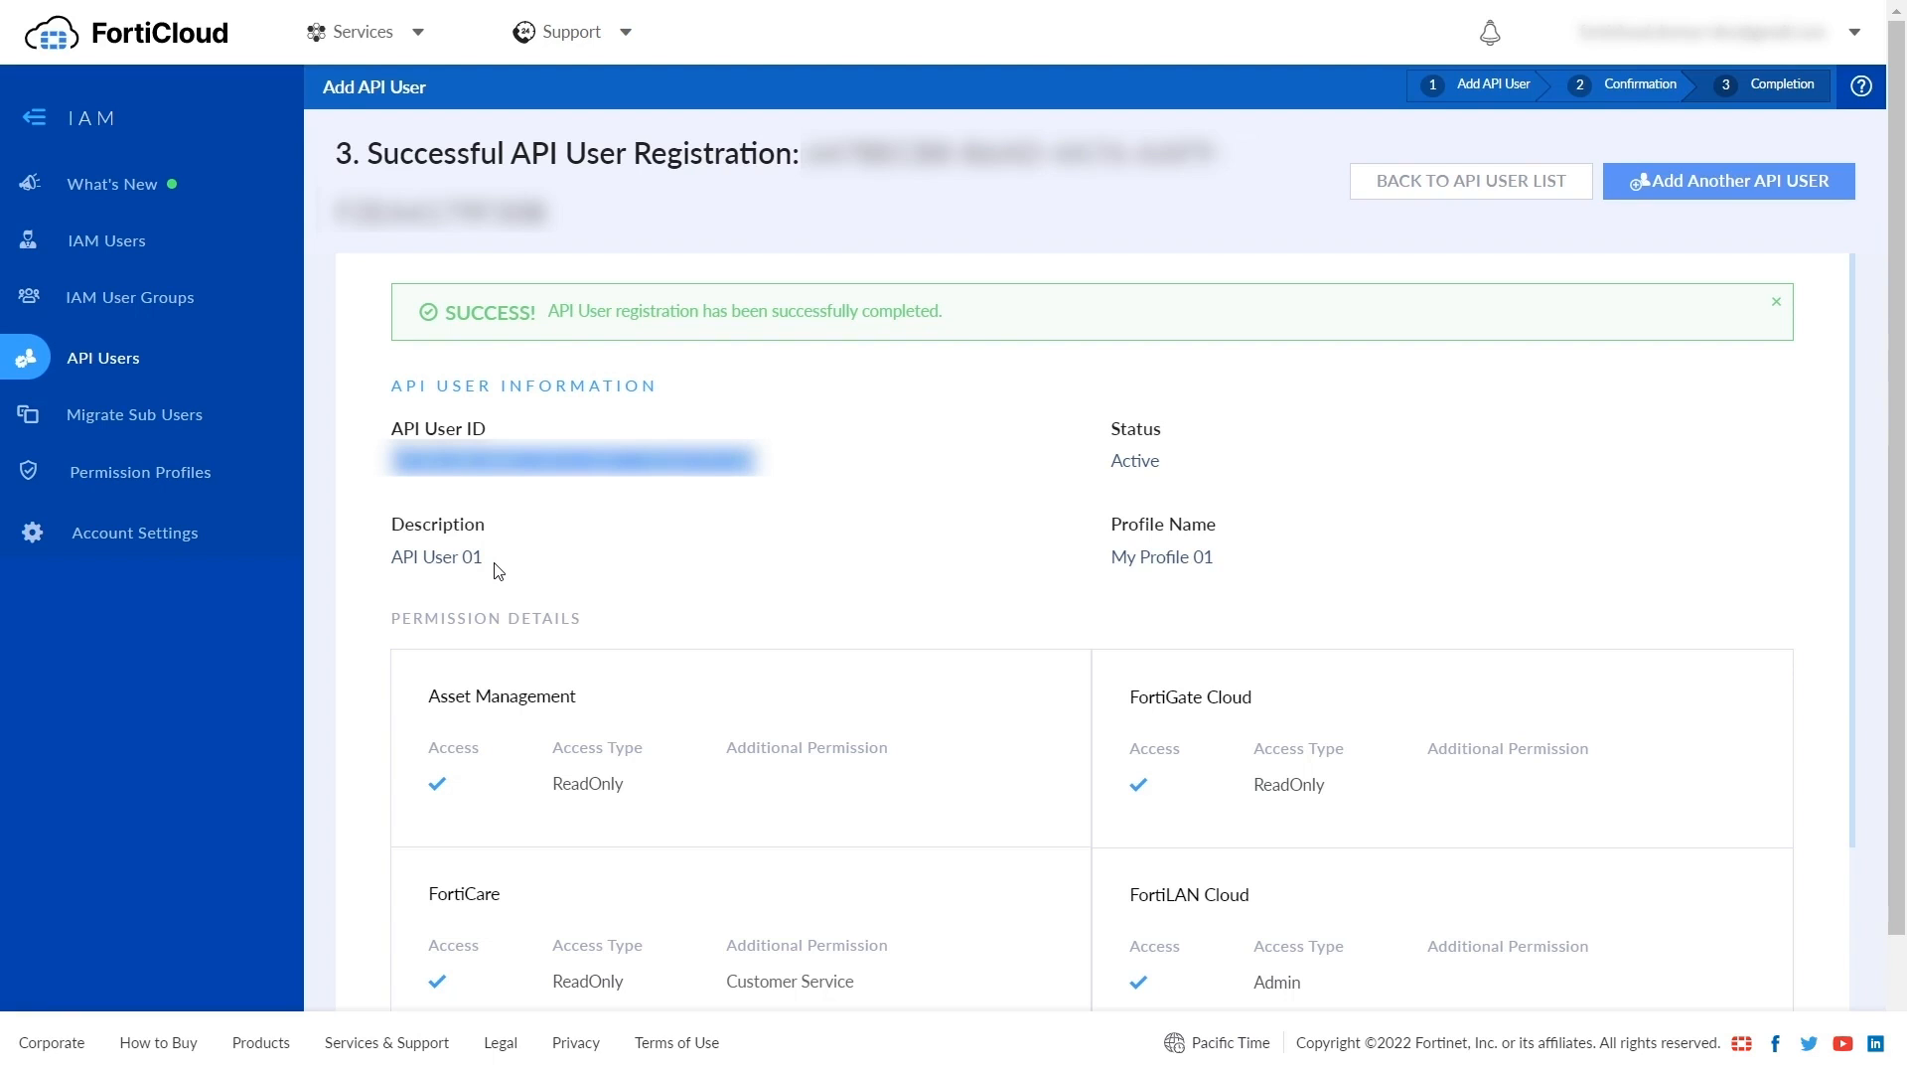
pyautogui.click(134, 422)
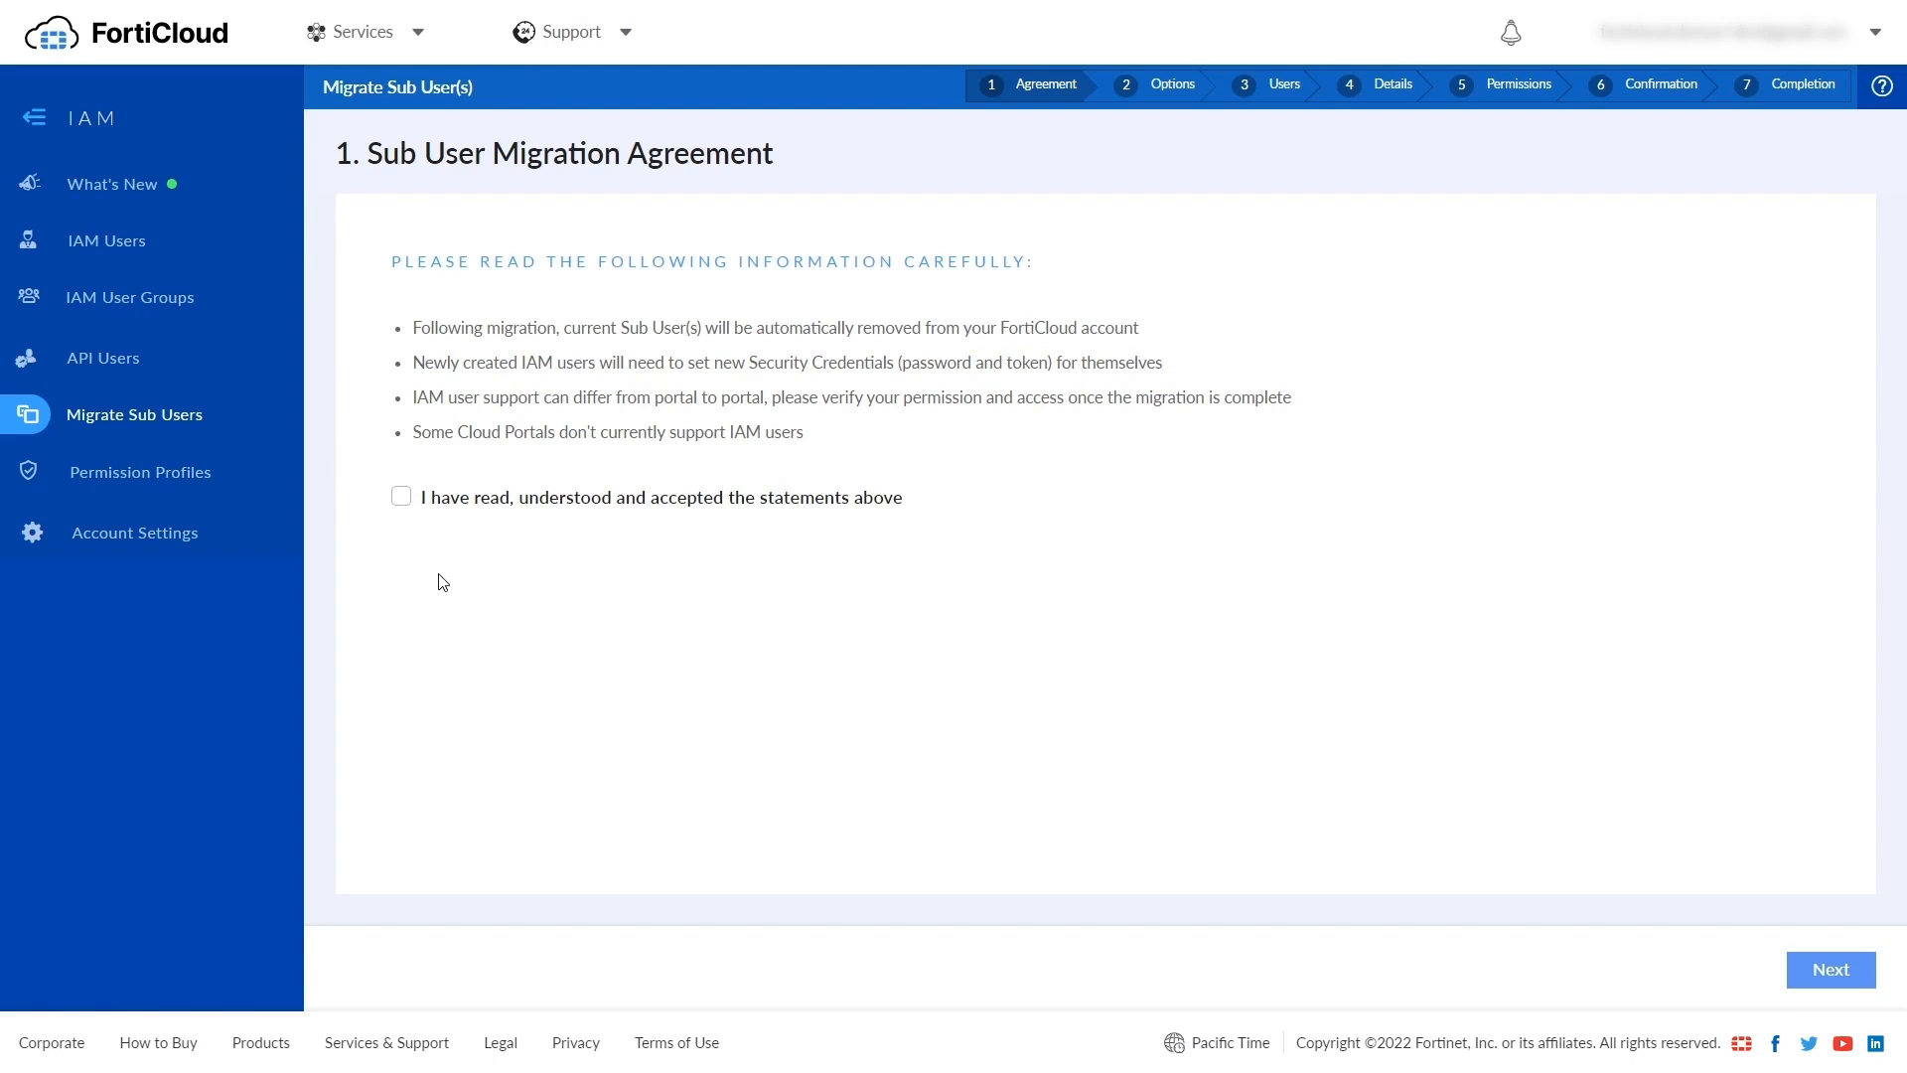
# - Set Enforce 2FA to Yes for IAM users in the Account Settings
pyautogui.click(190, 538)
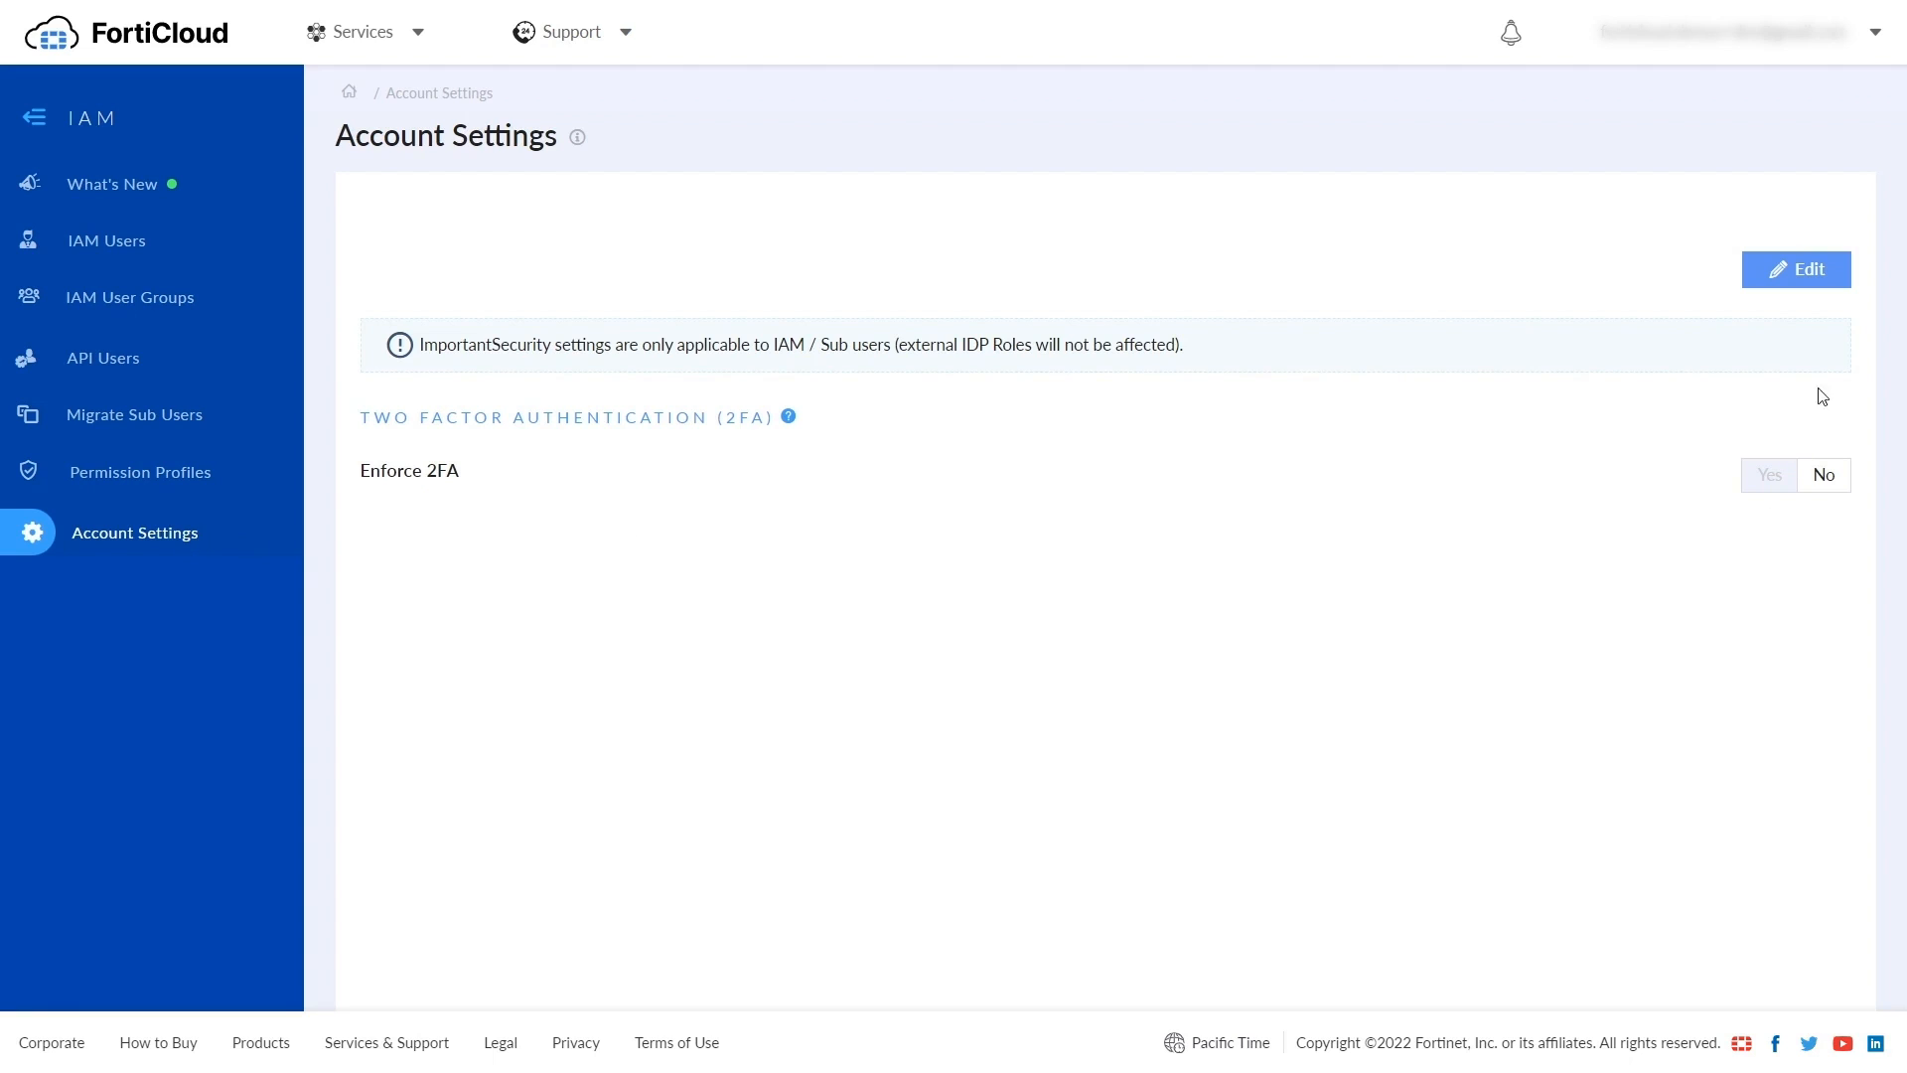
pyautogui.click(1782, 276)
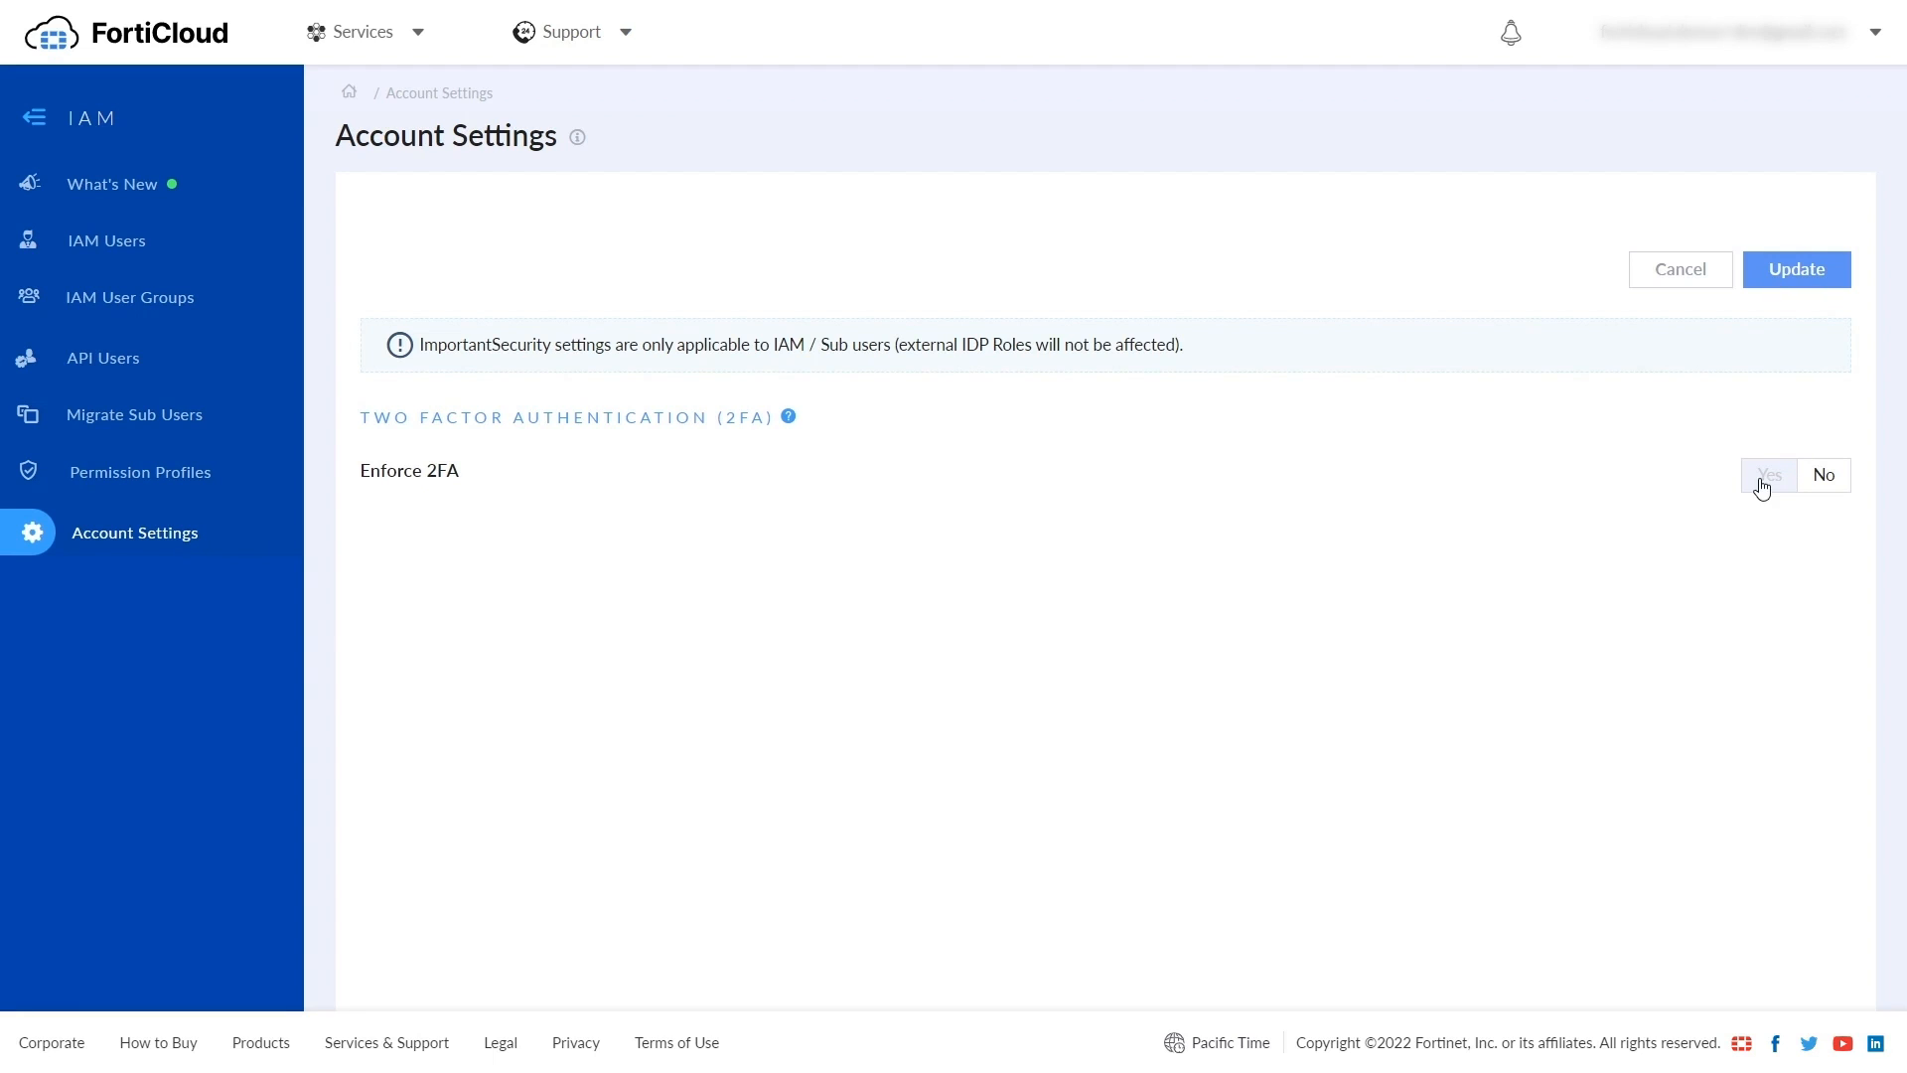
pyautogui.click(1772, 479)
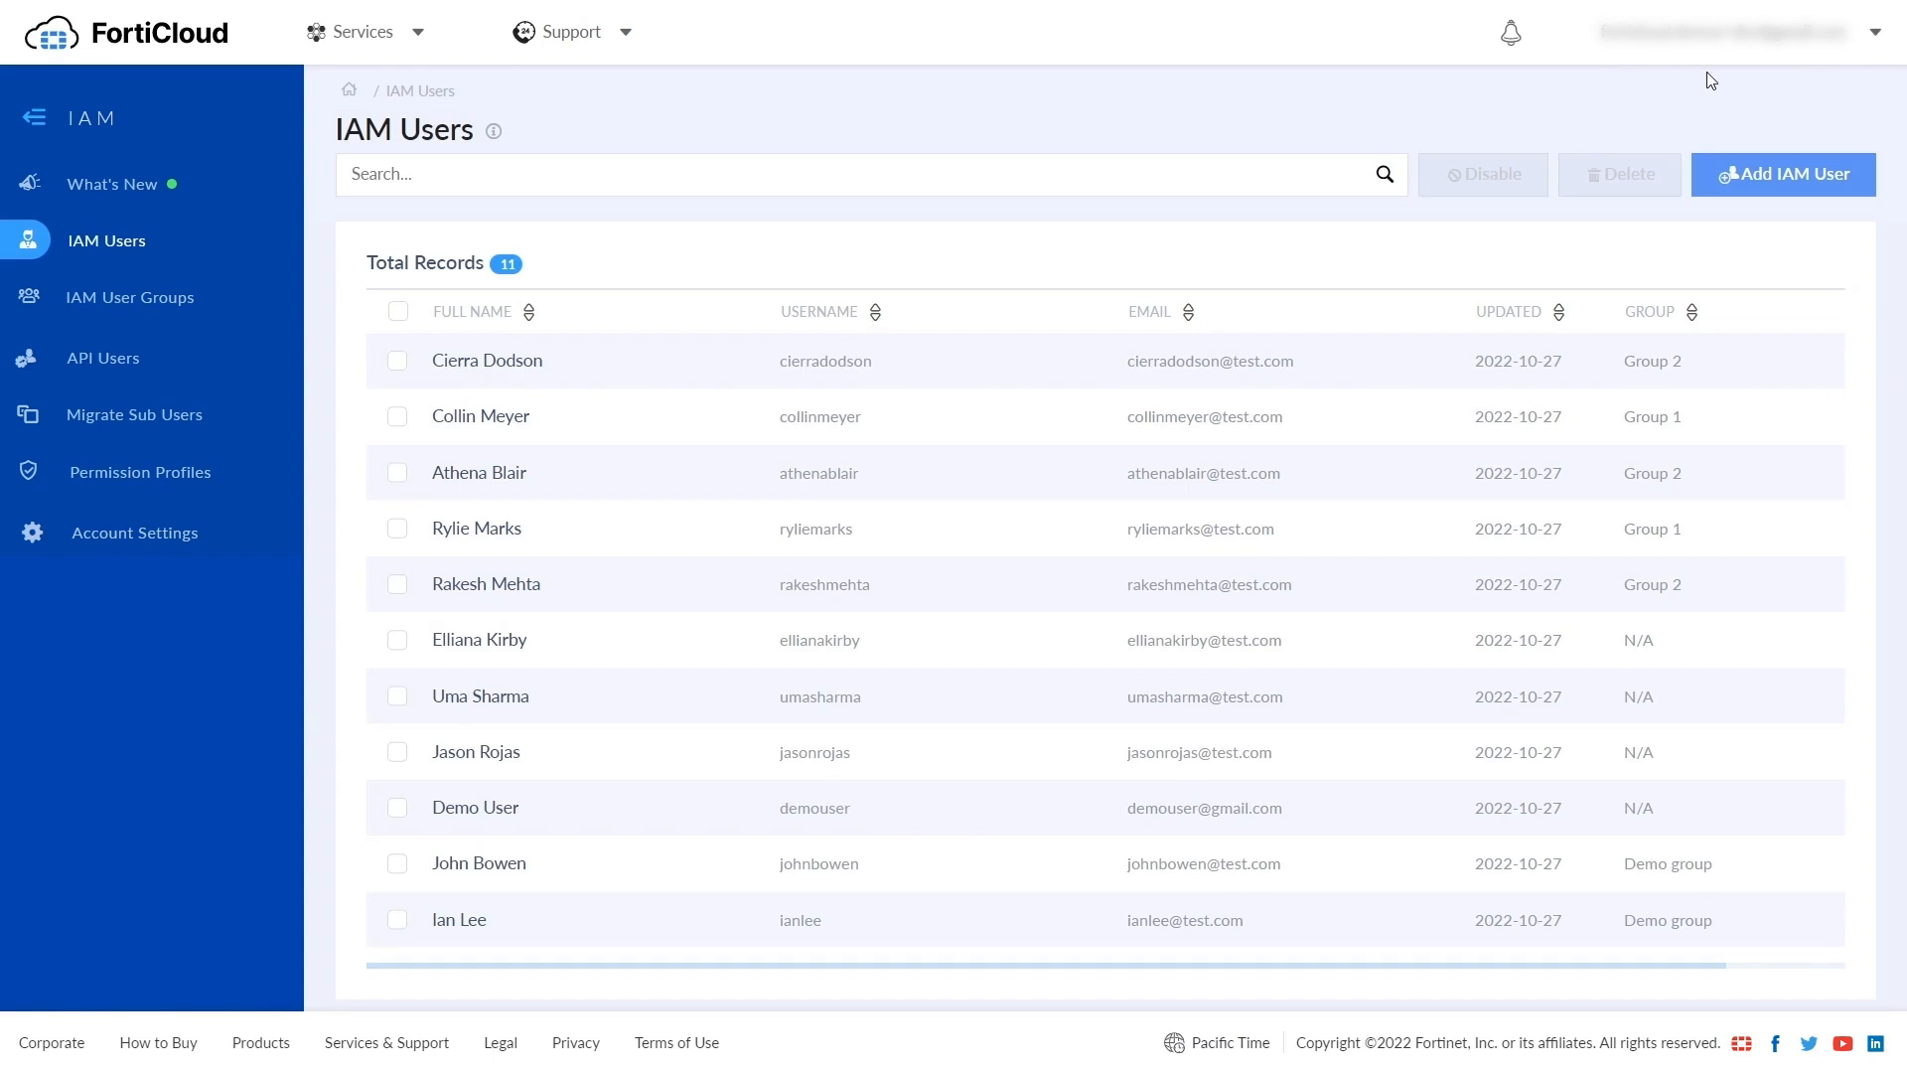
# - Log out, submit a new password for the demo user, and return to login
pyautogui.click(1713, 44)
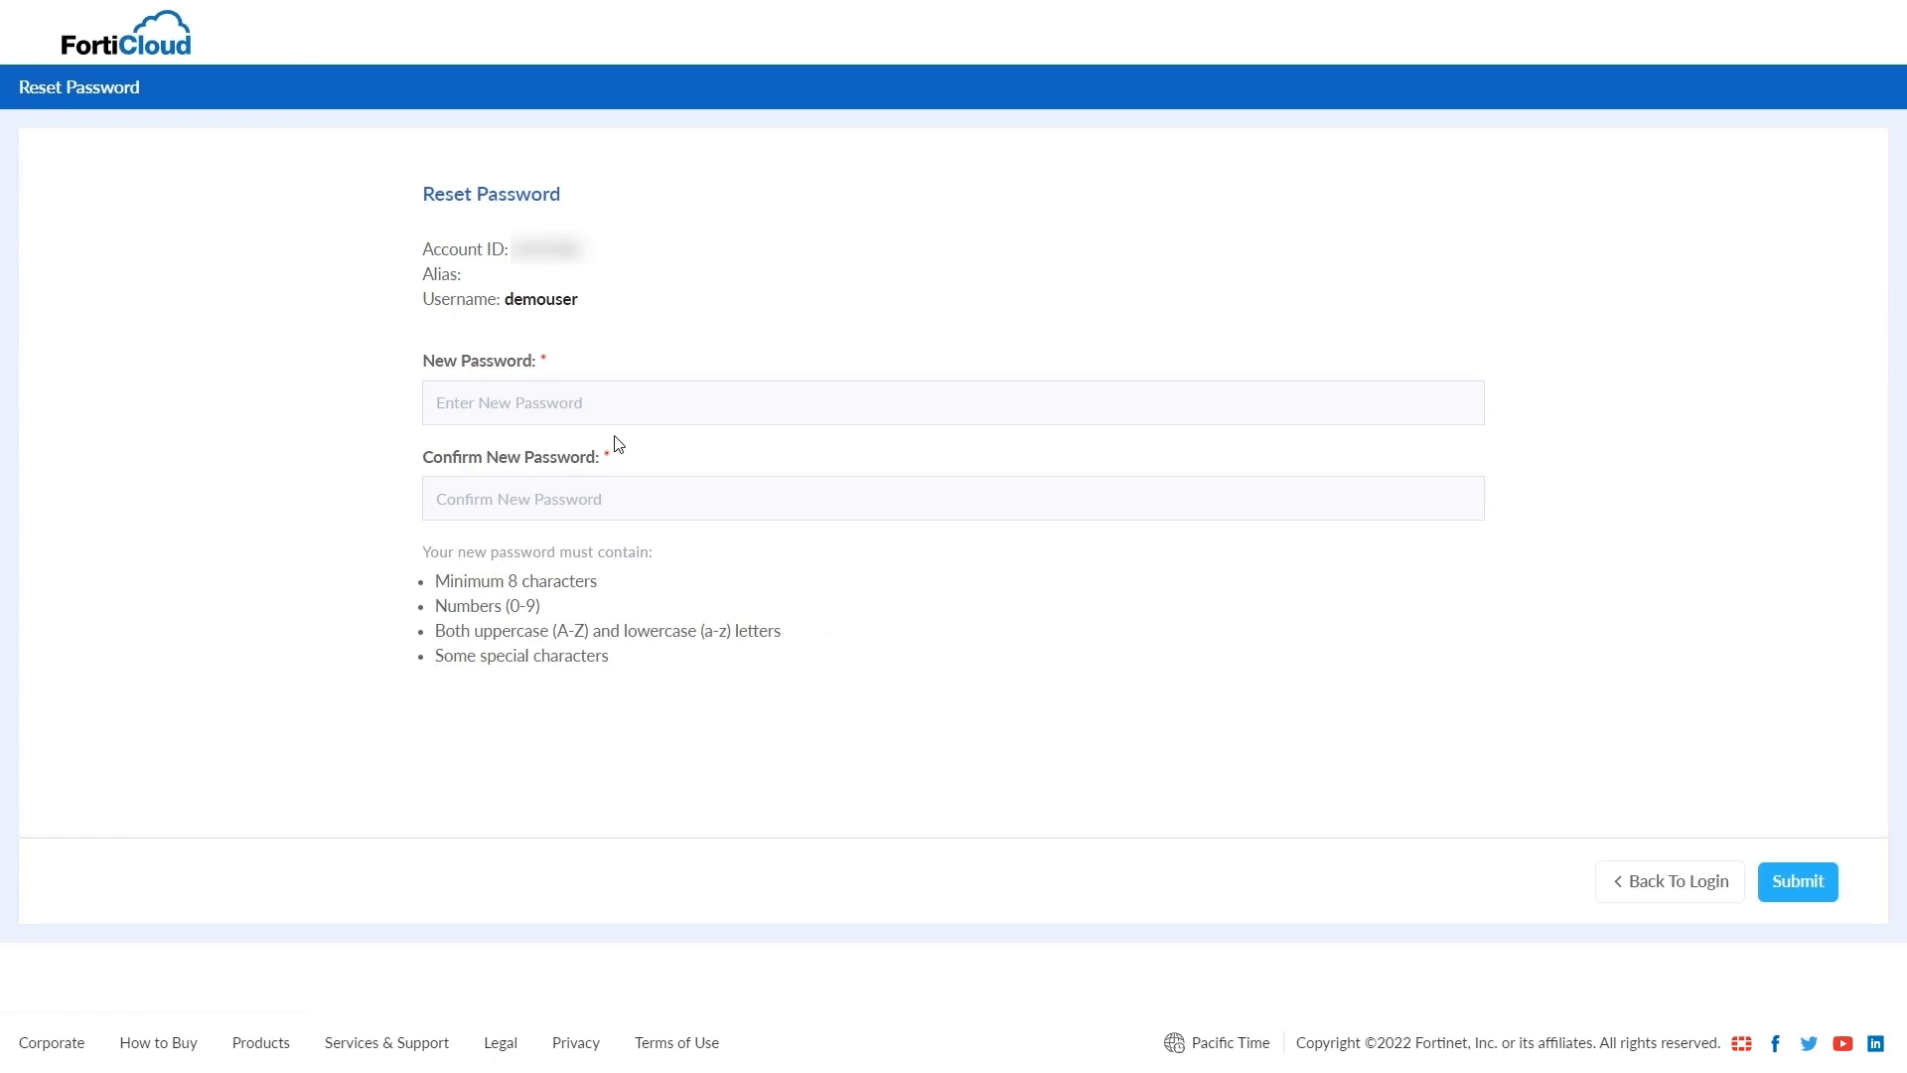
pyautogui.click(607, 398)
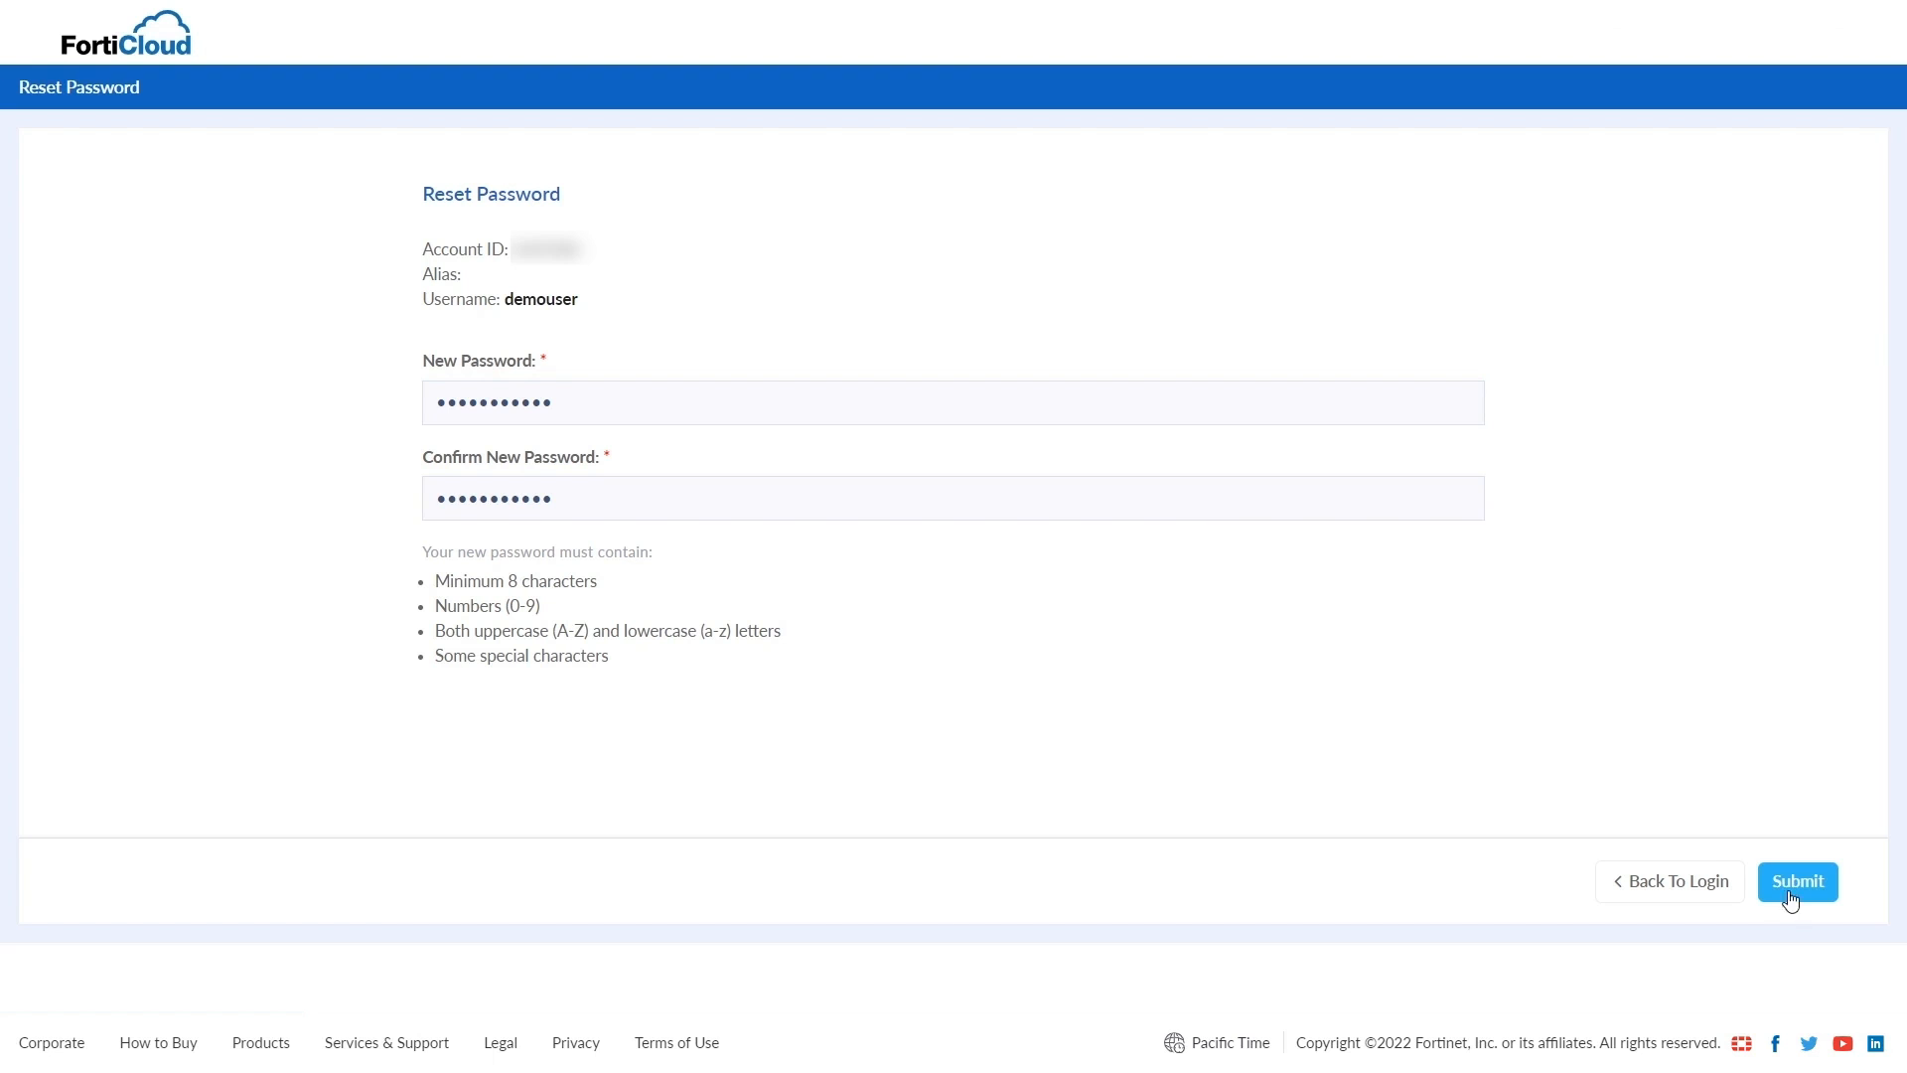
pyautogui.click(1789, 892)
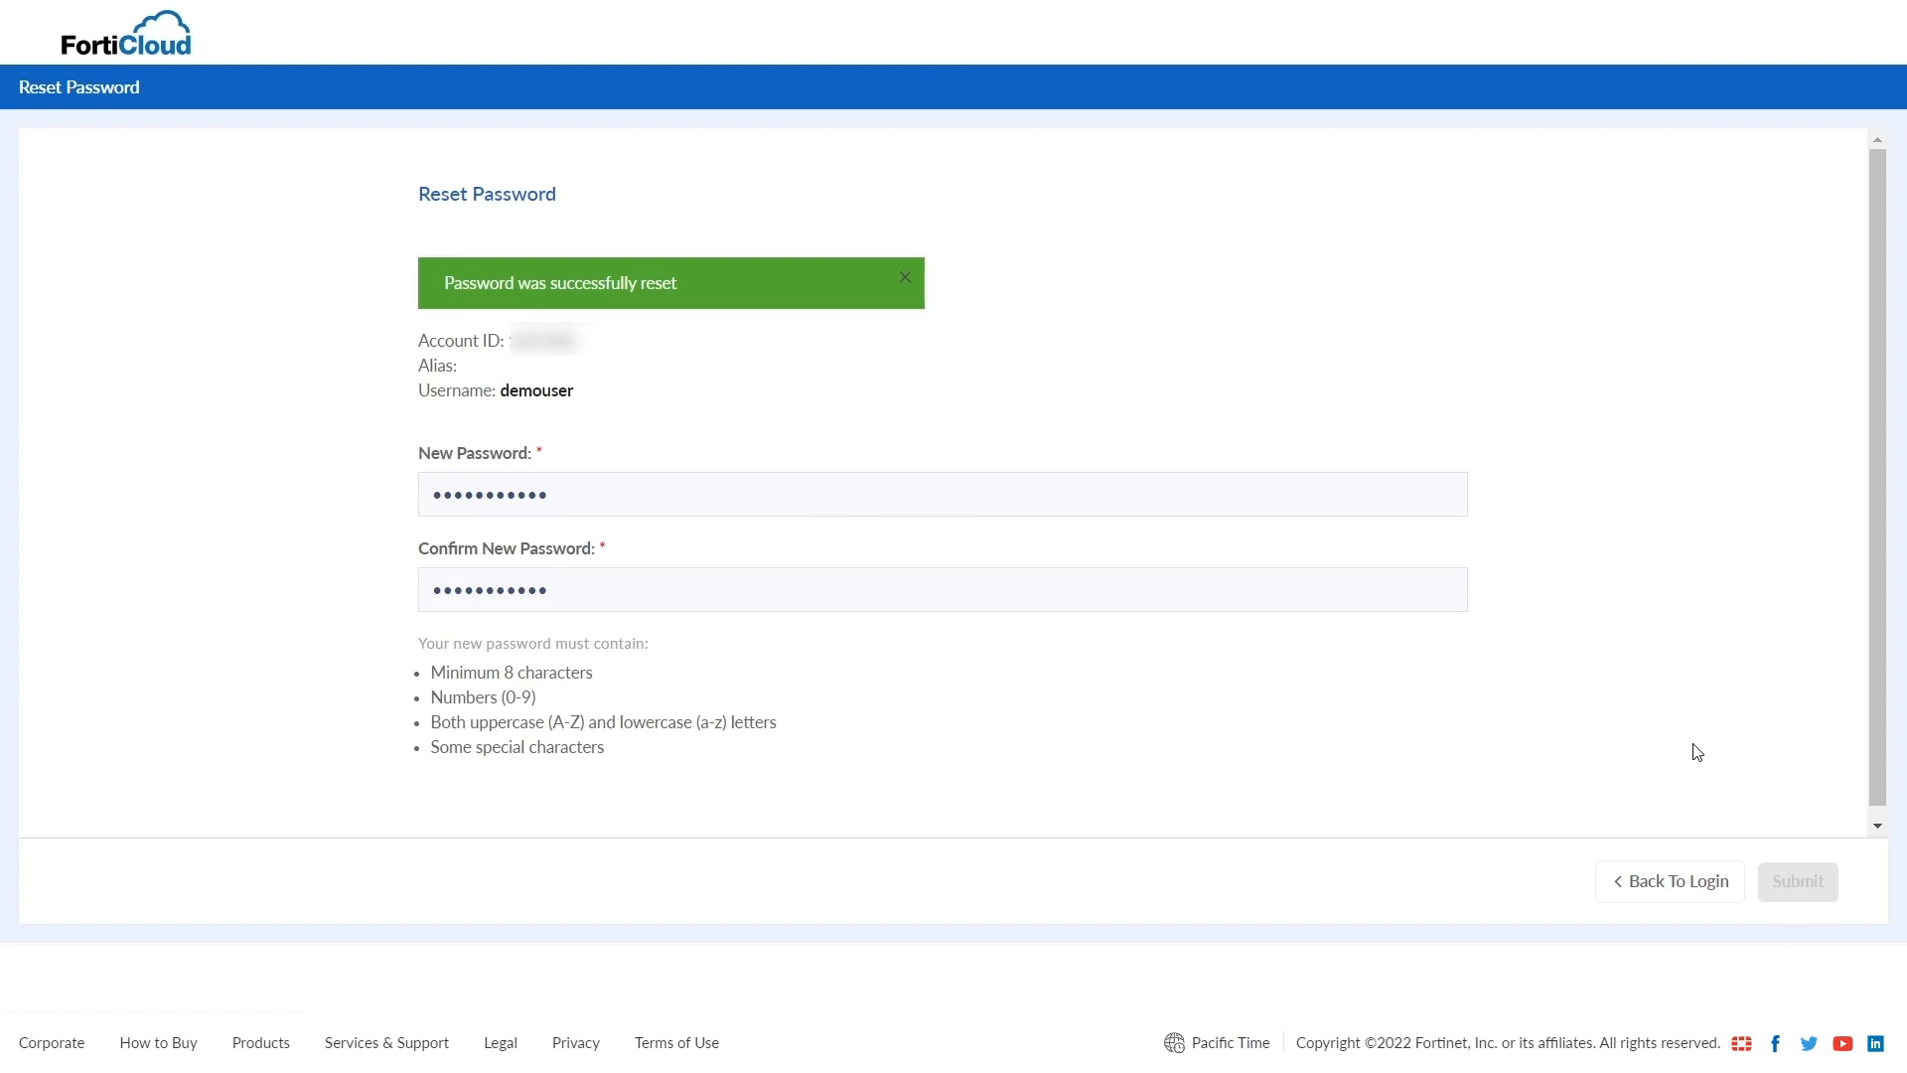
pyautogui.click(1706, 896)
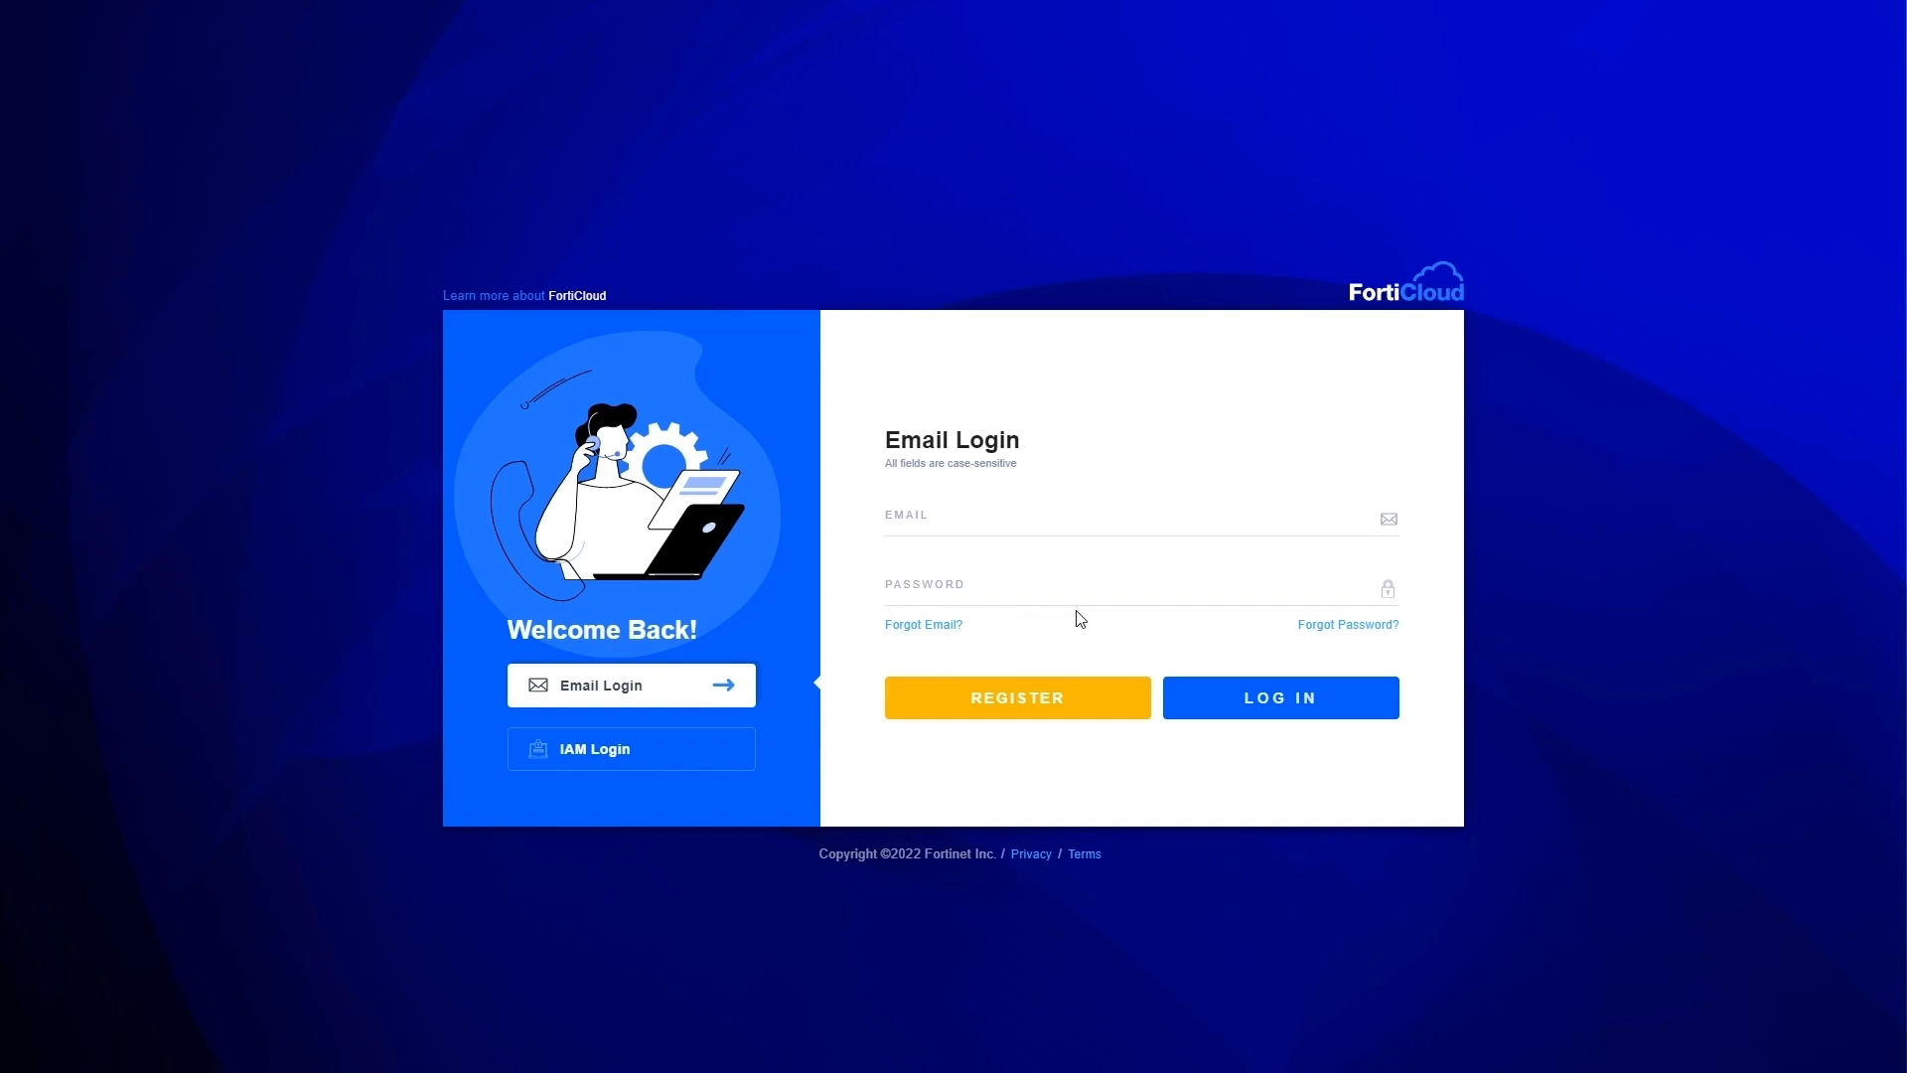
# - Sign in via IAM Login with the account ID, username 'demouser' and password, and request a verification code
pyautogui.click(694, 745)
pyautogui.click(987, 497)
pyautogui.write('******')
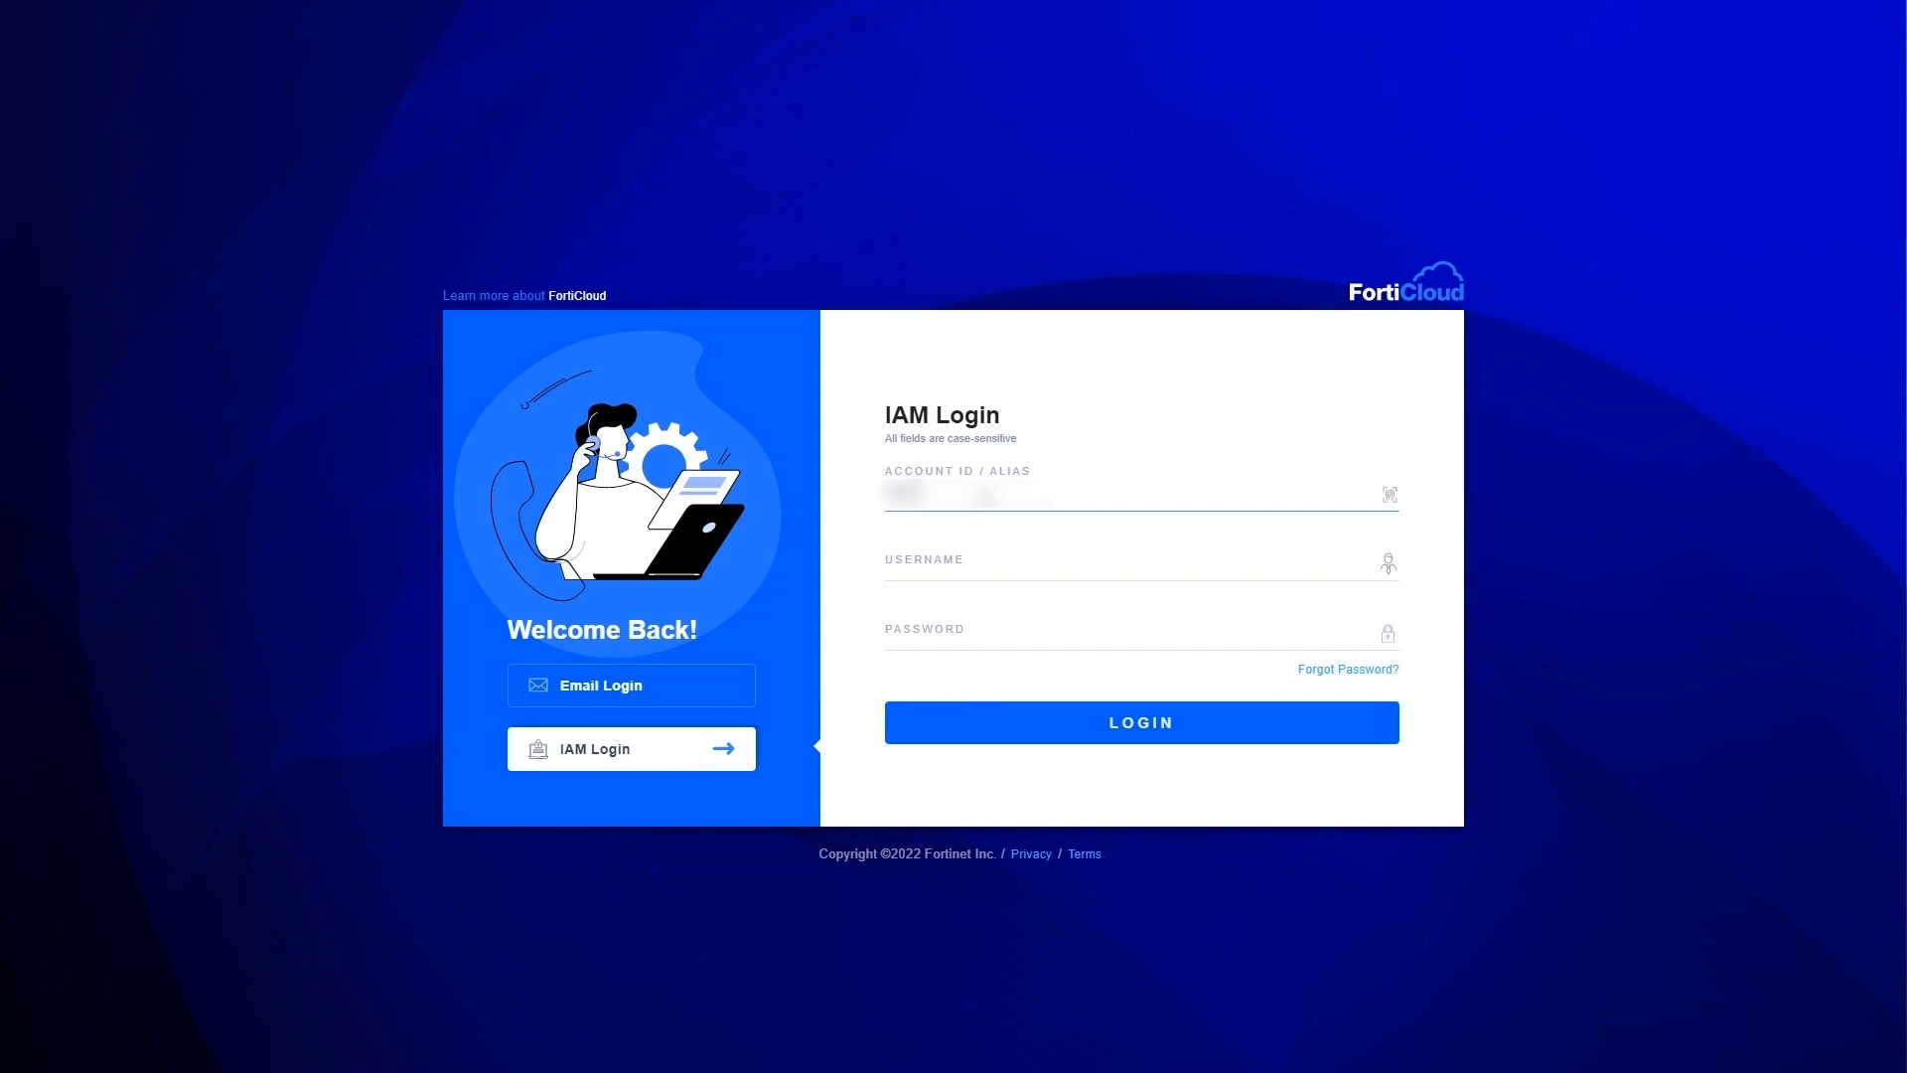
pyautogui.press('Tab')
pyautogui.write('demouser')
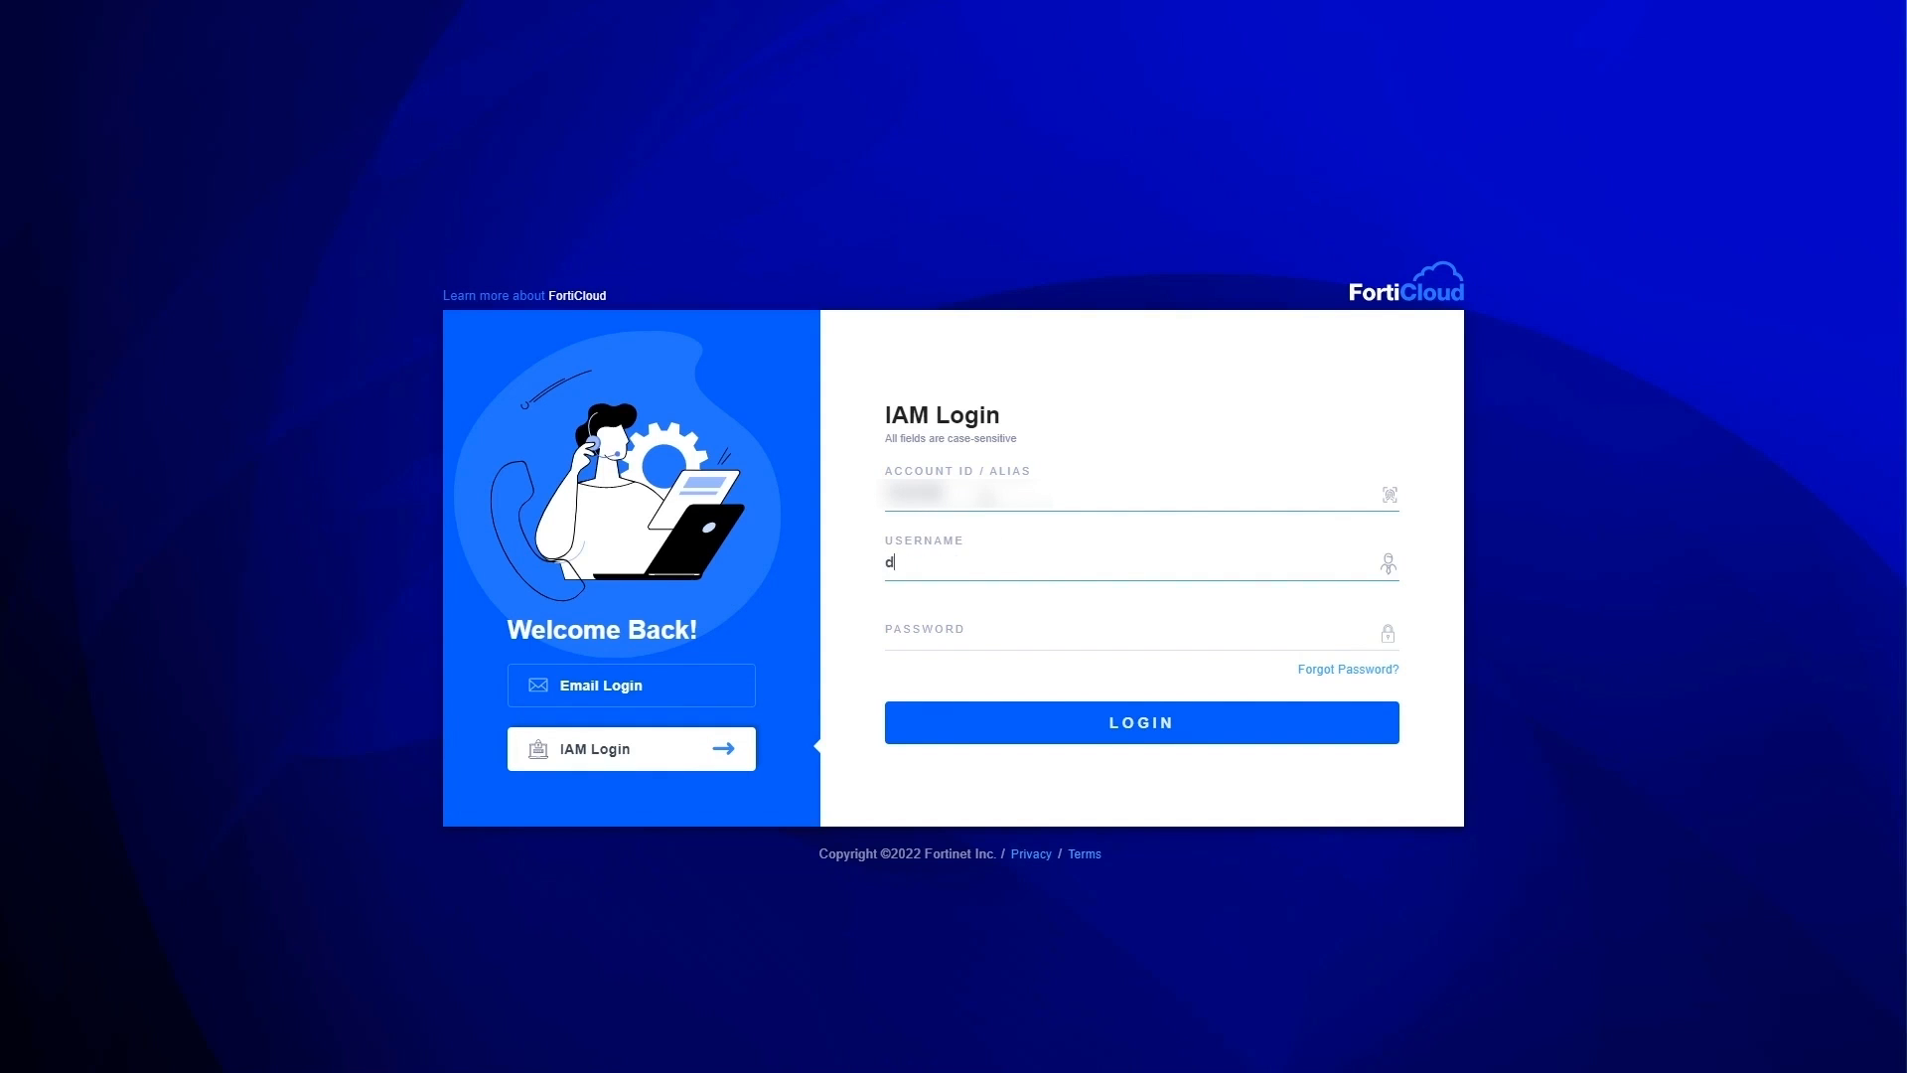
pyautogui.press('Tab')
pyautogui.write('*************')
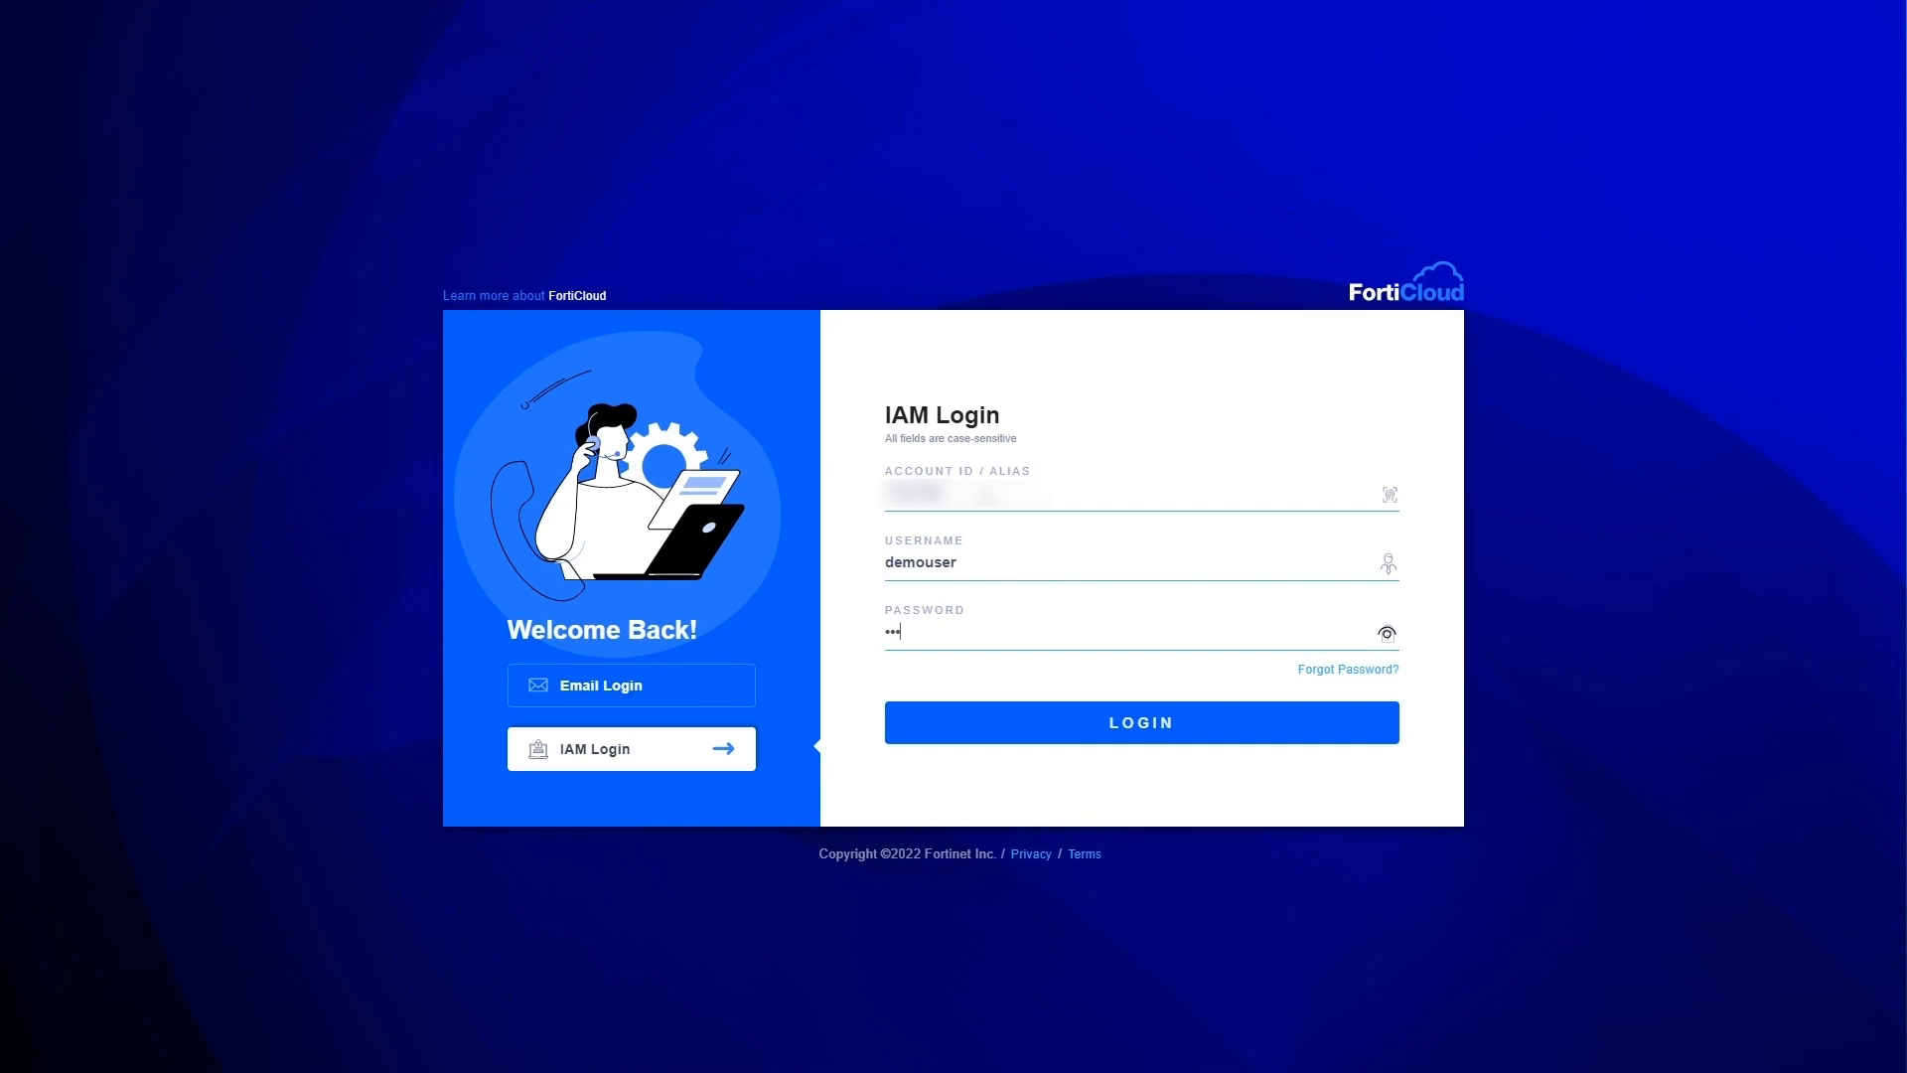
pyautogui.press('Return')
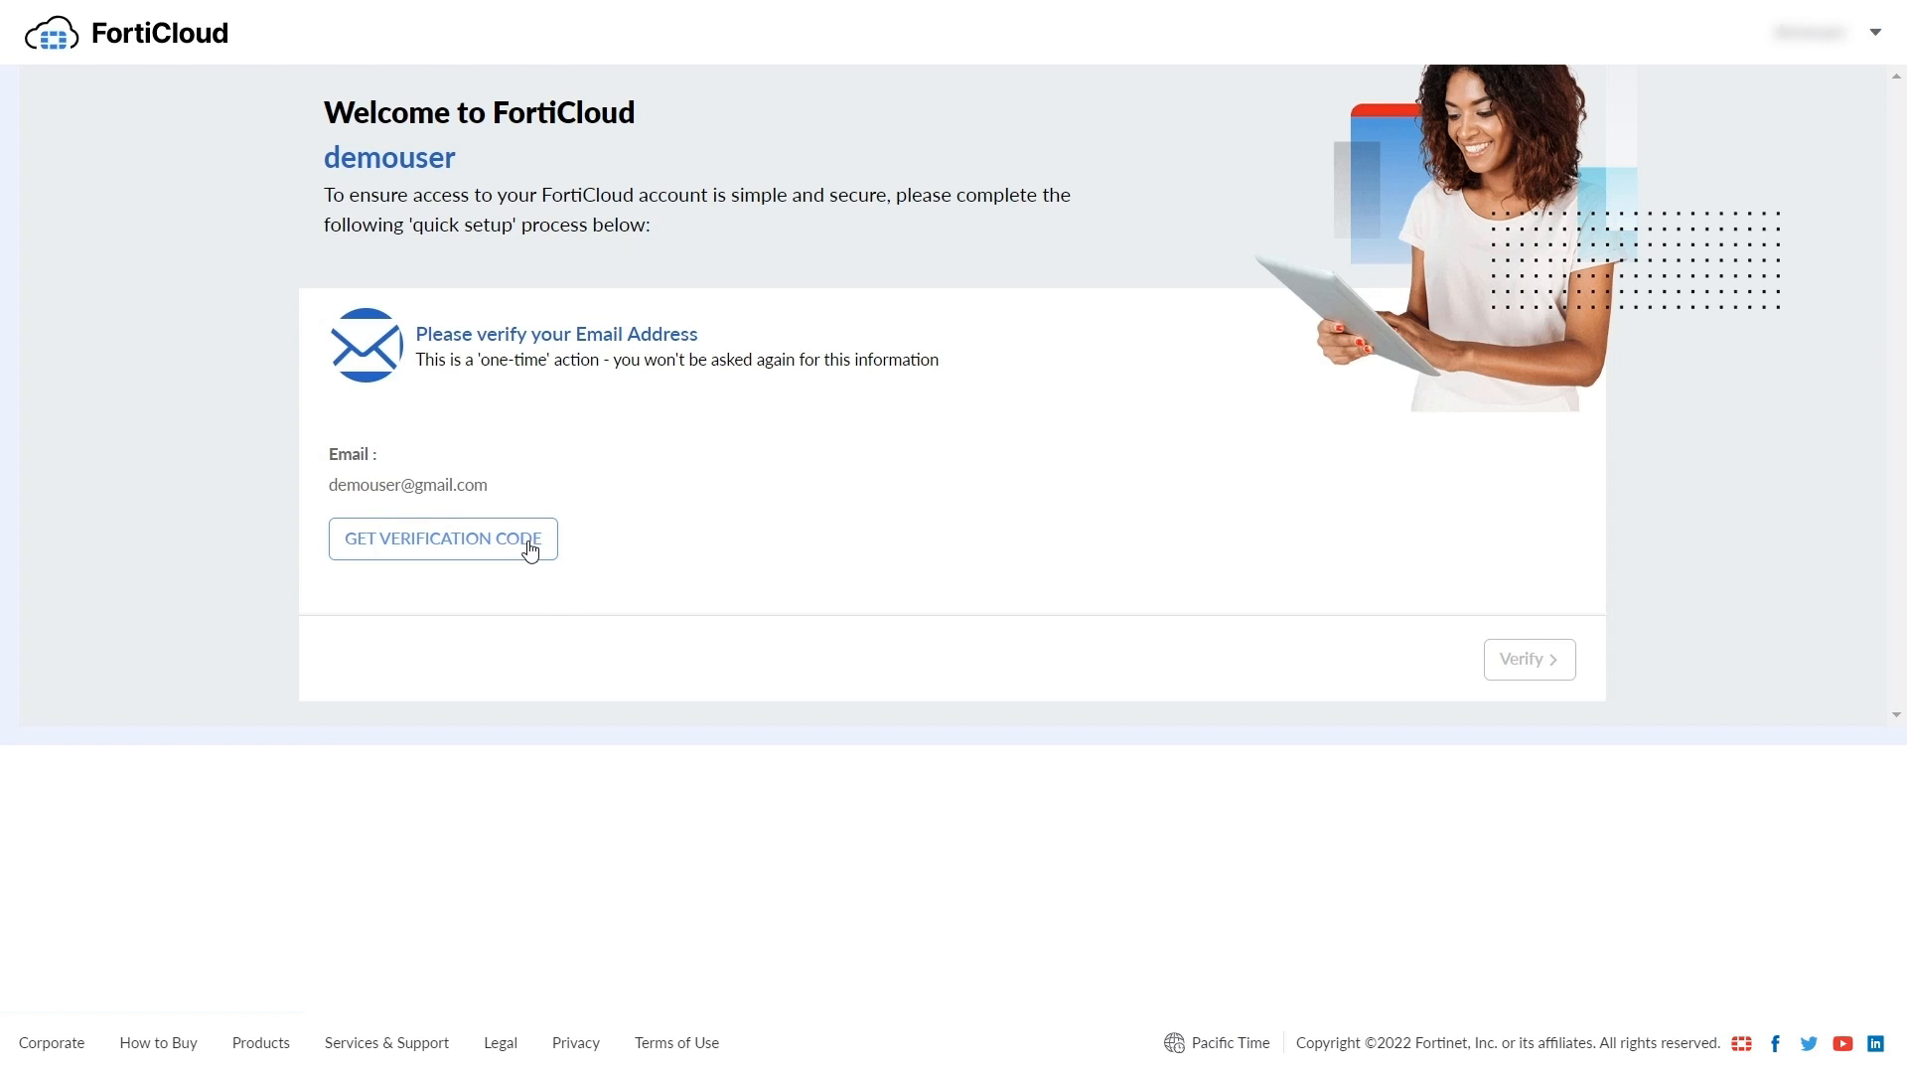
pyautogui.click(532, 549)
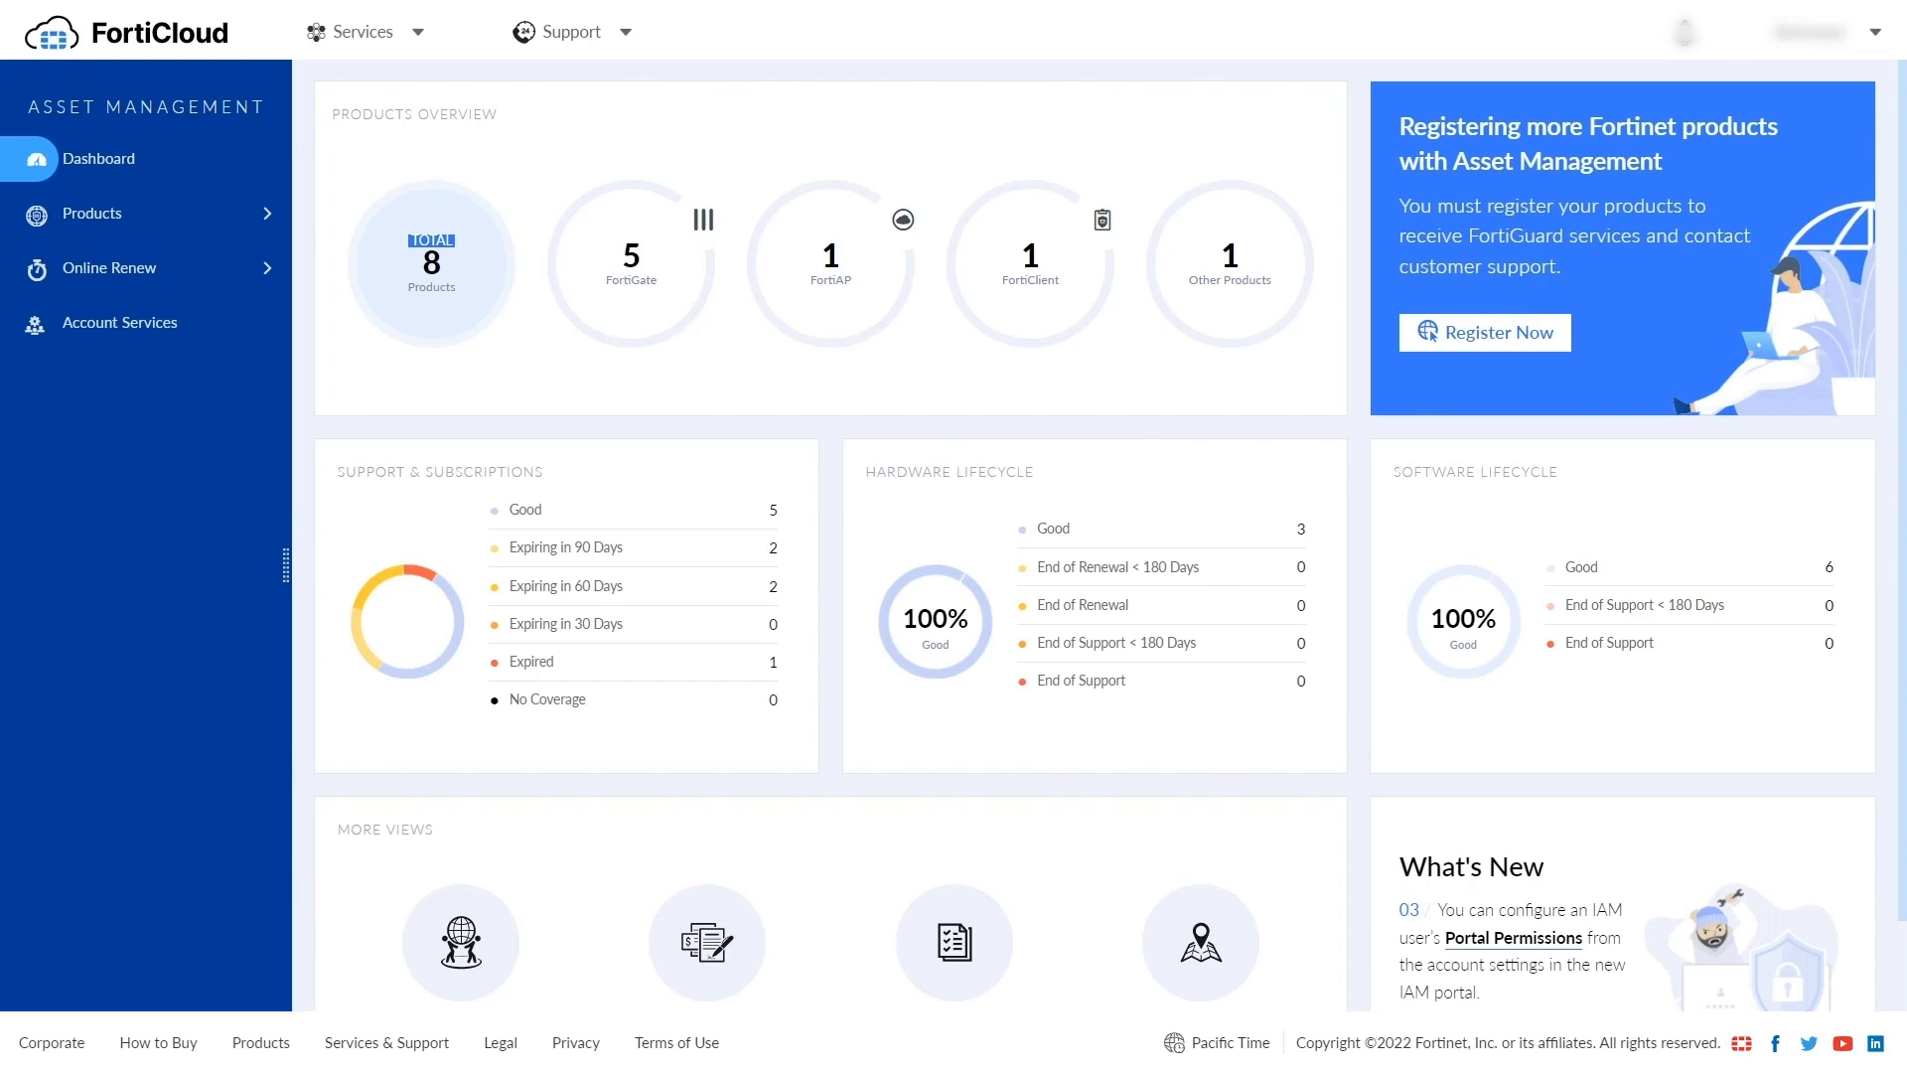
# - View the IAM Users list under Services > IAM, then open the Identity & Access Management (IAM) guide
pyautogui.click(377, 32)
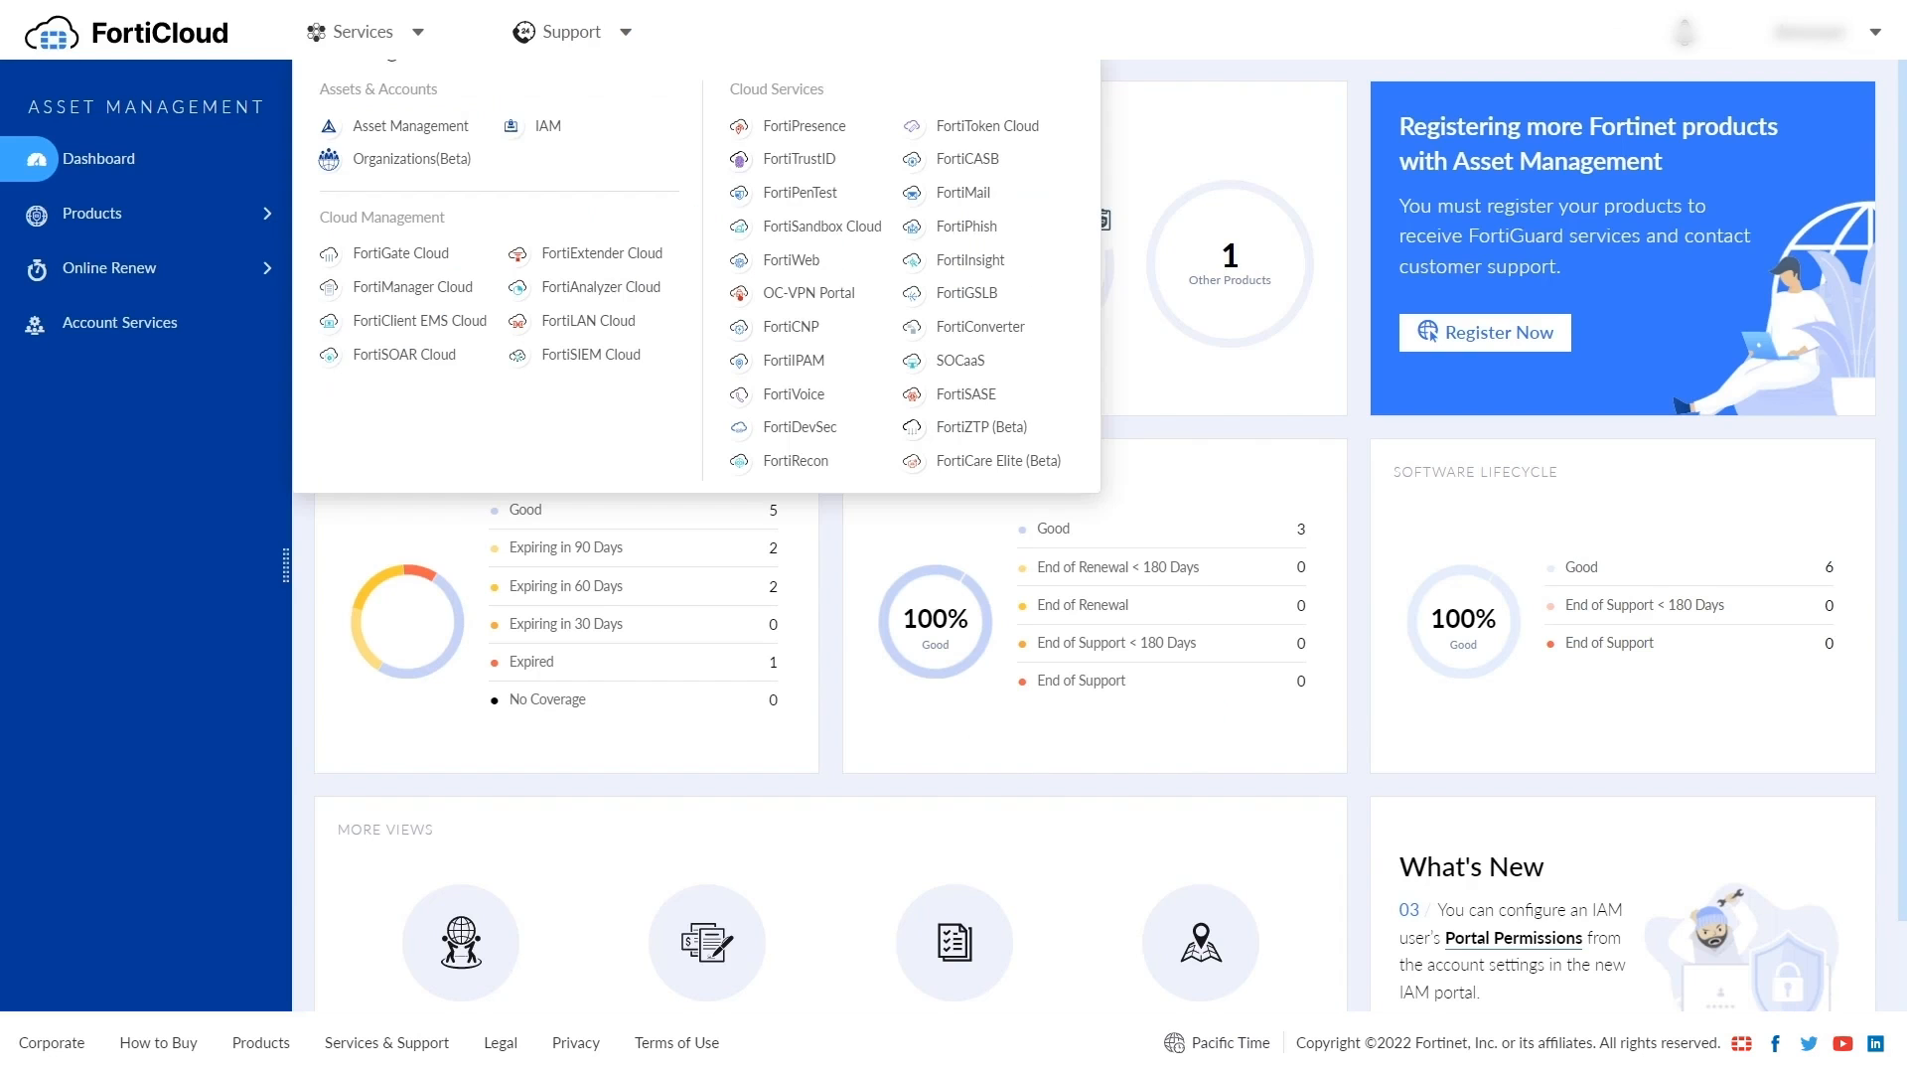
pyautogui.click(545, 127)
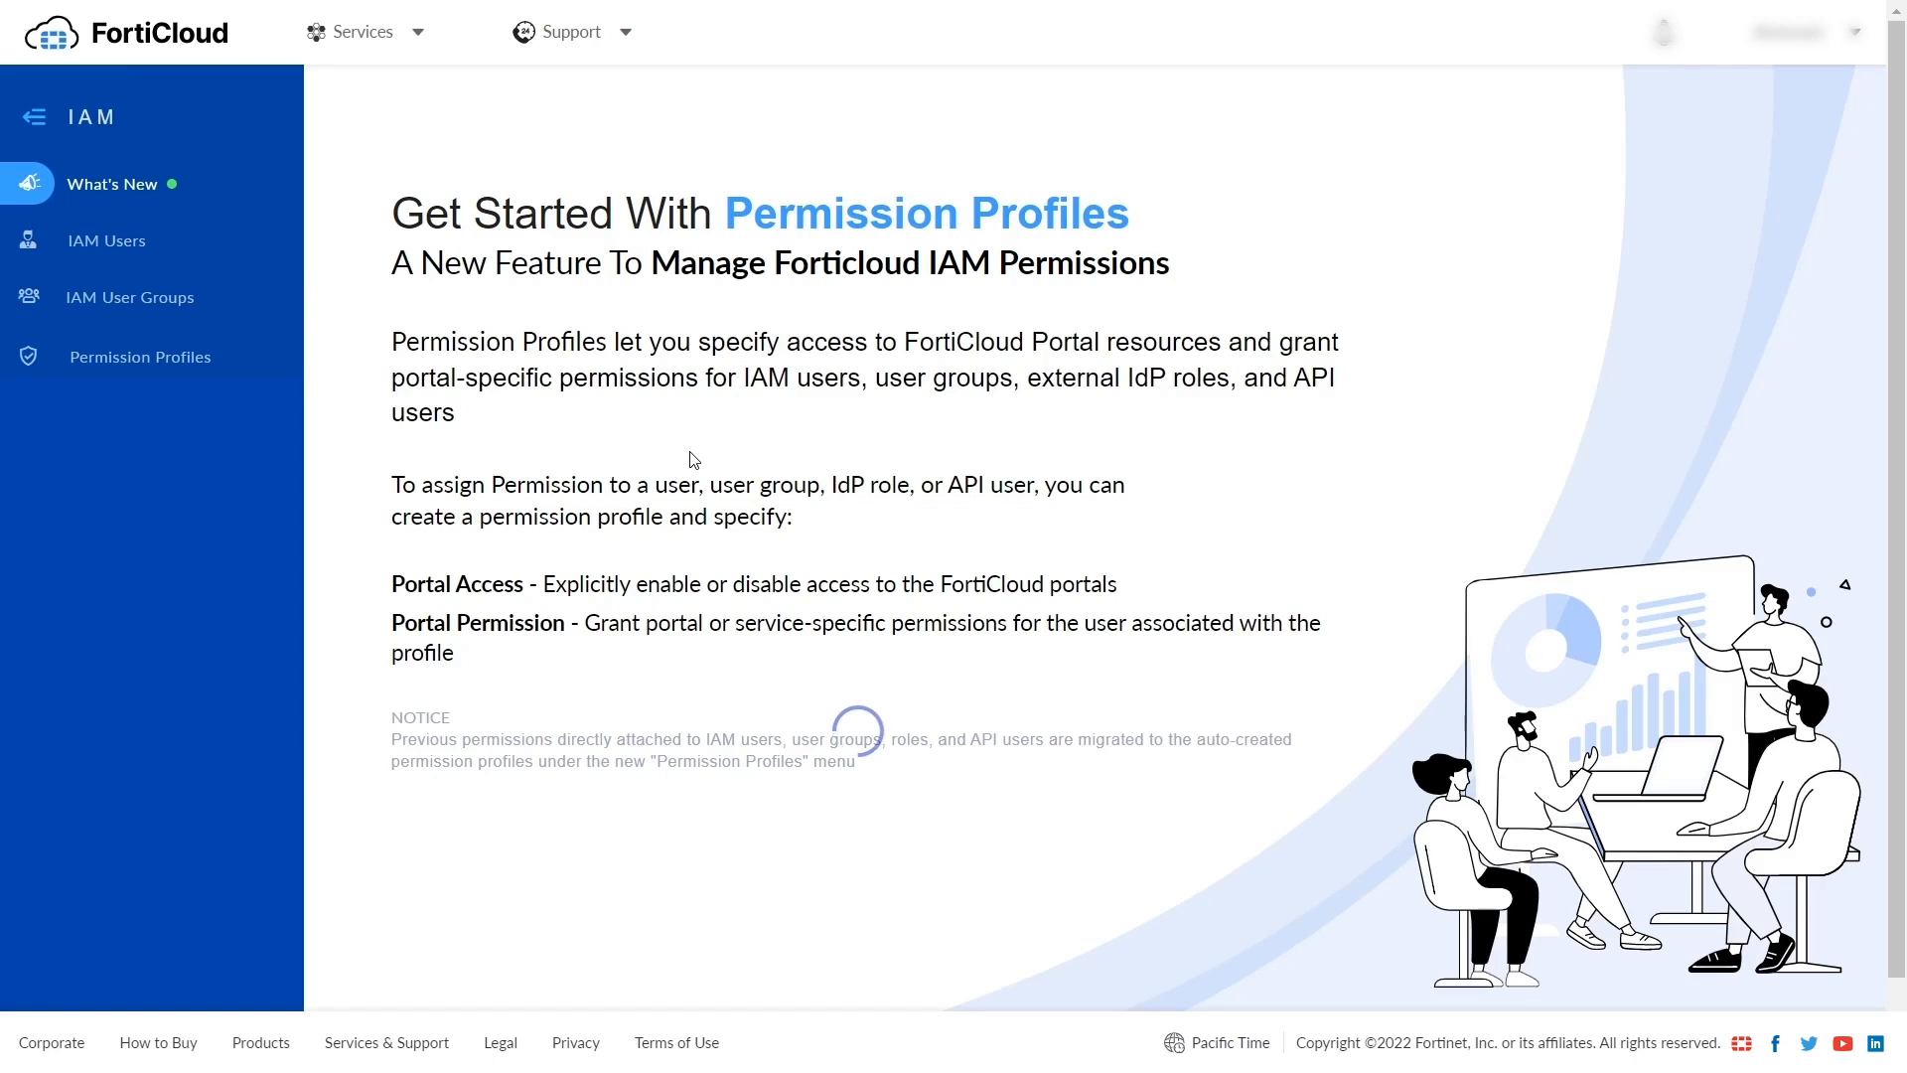
pyautogui.click(118, 253)
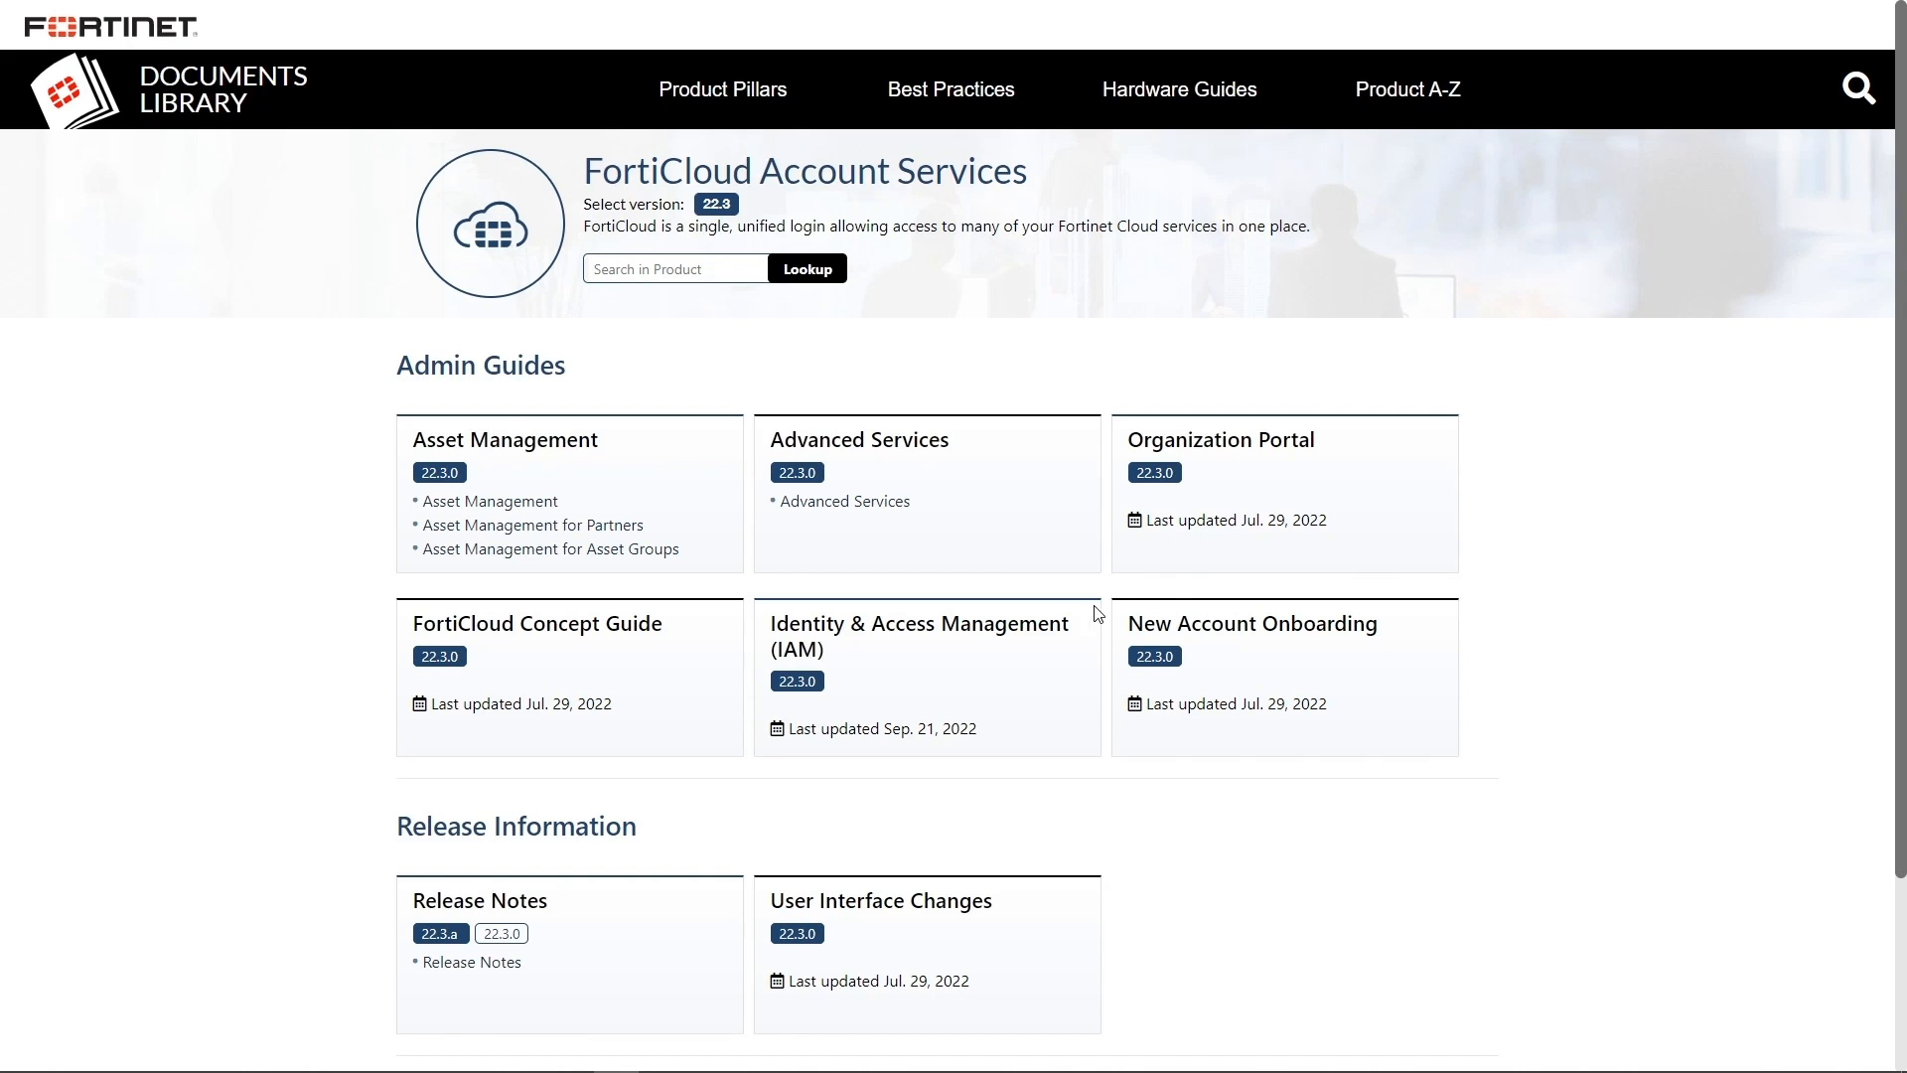
pyautogui.click(1029, 629)
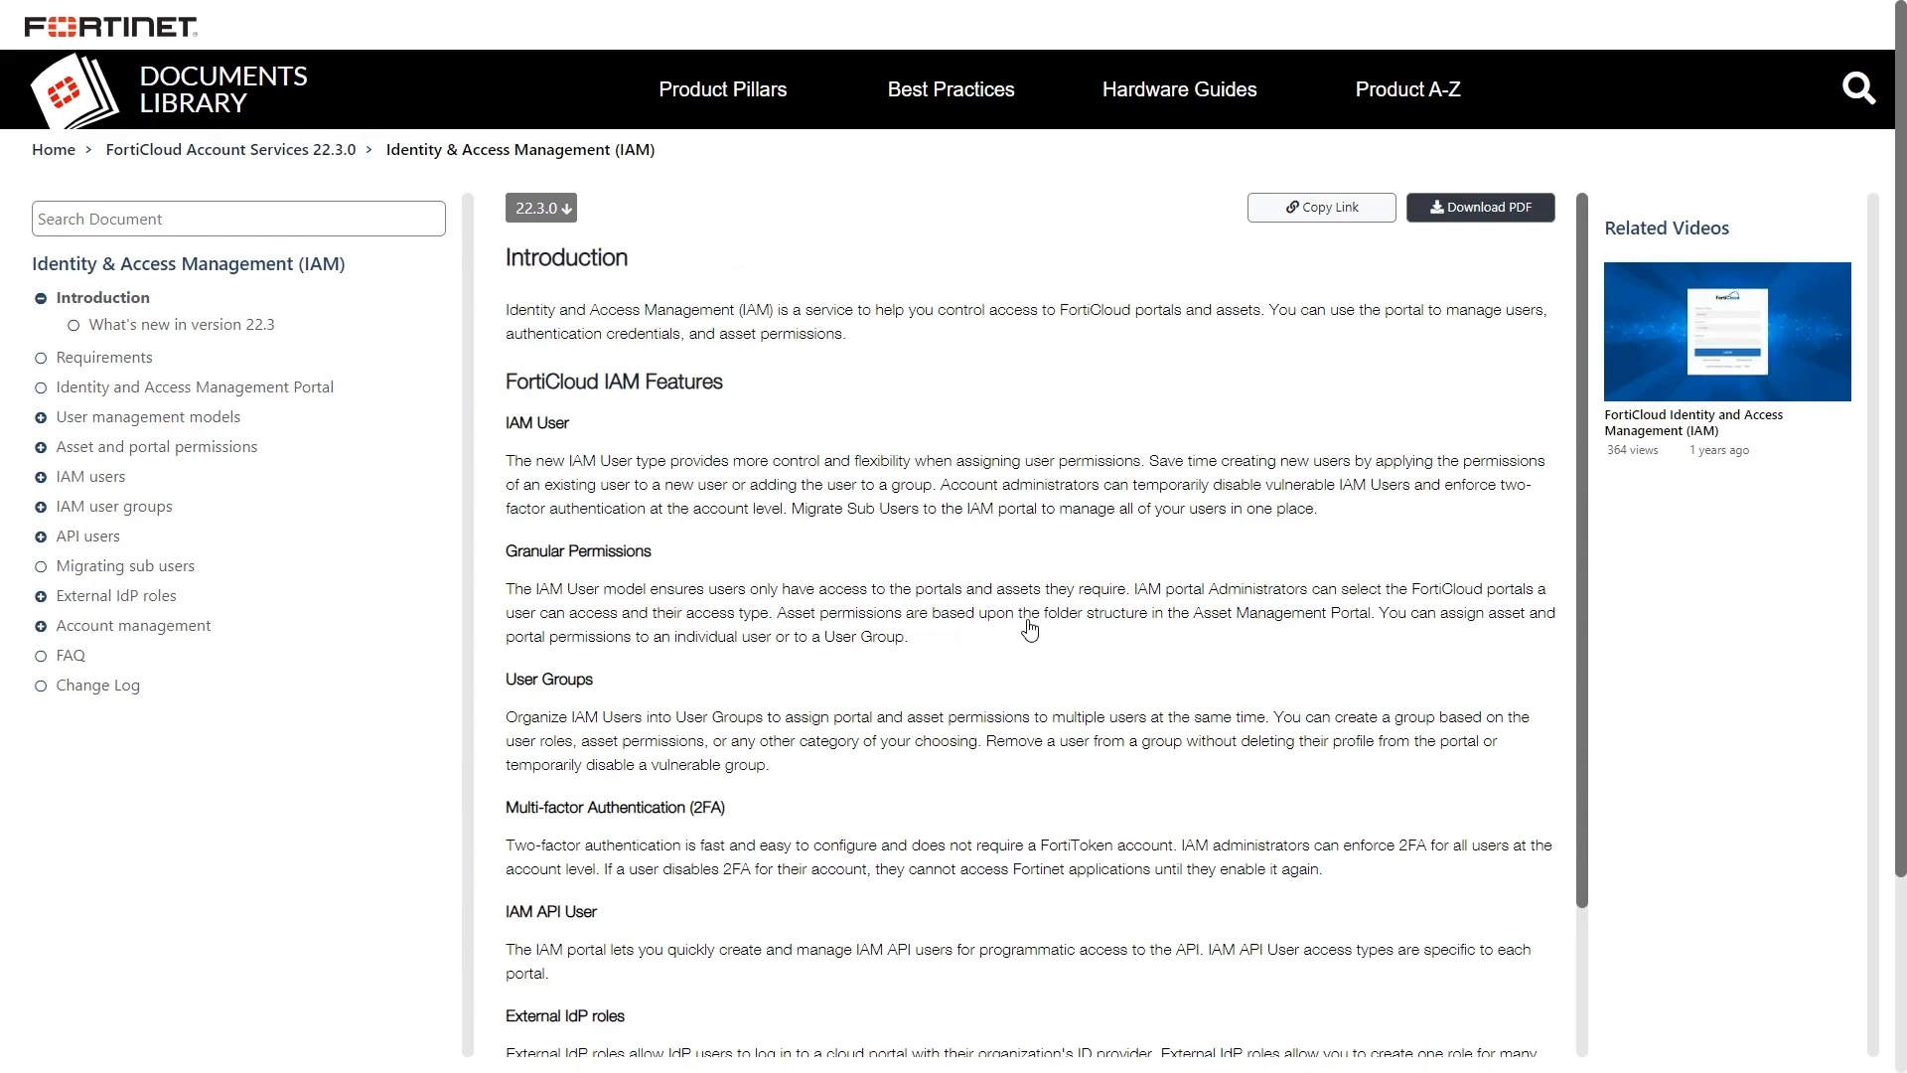